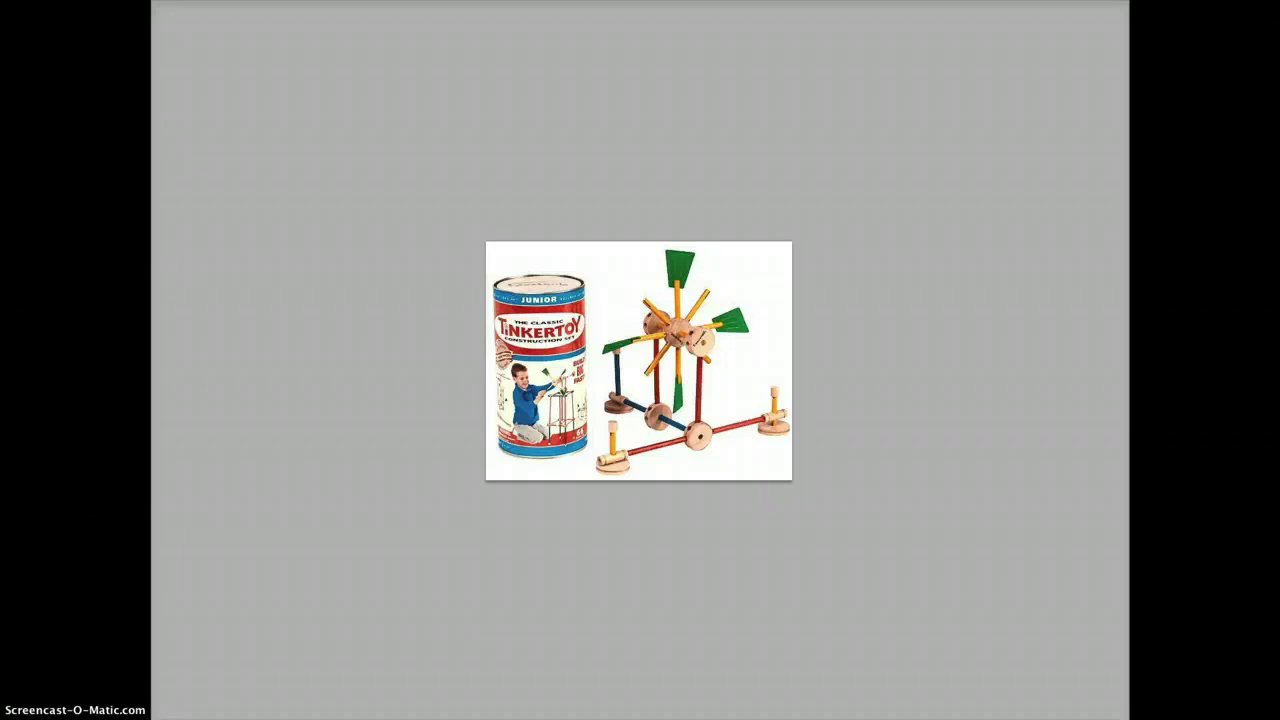
# - Lower the volume and bring back Photoshop's panels on the shaded shapes document
pyautogui.press('XF86AudioLowerVolume')
pyautogui.press('XF86AudioLowerVolume')
pyautogui.click(157, 708)
pyautogui.press('Tab')
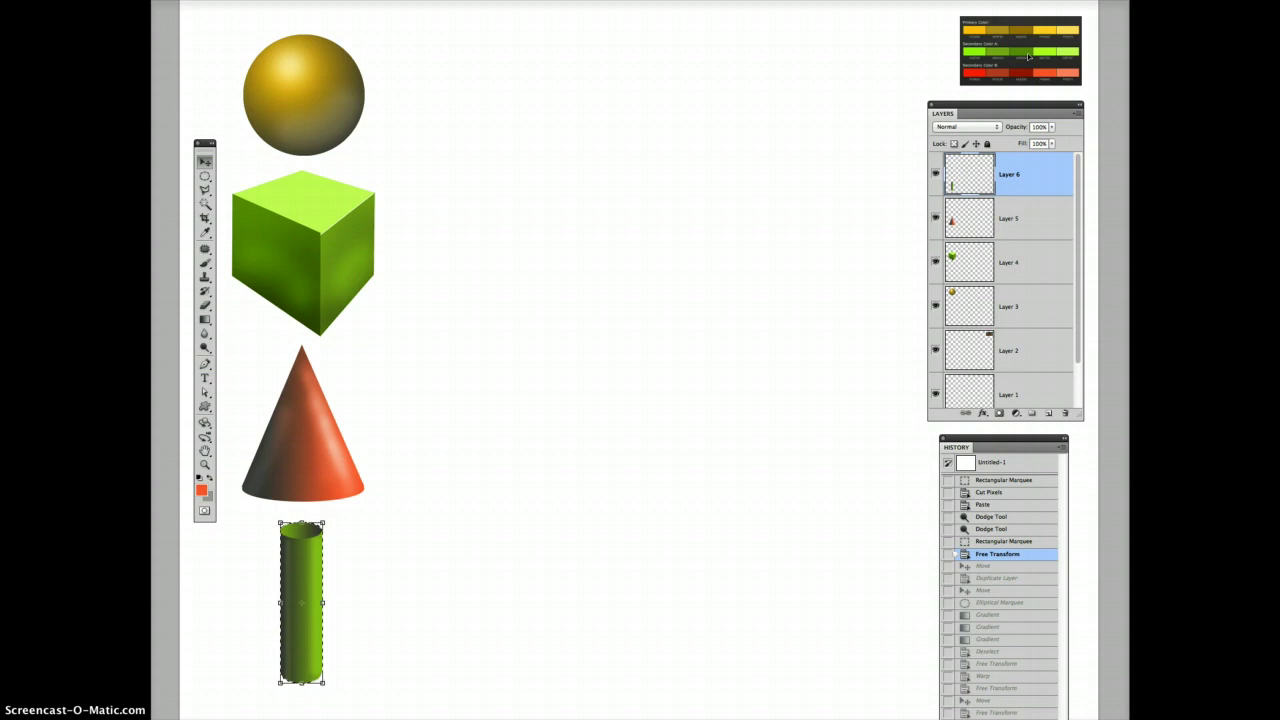
# - Switch from Photoshop to the Color Scheme Designer page in the browser
pyautogui.press('super+Tab')
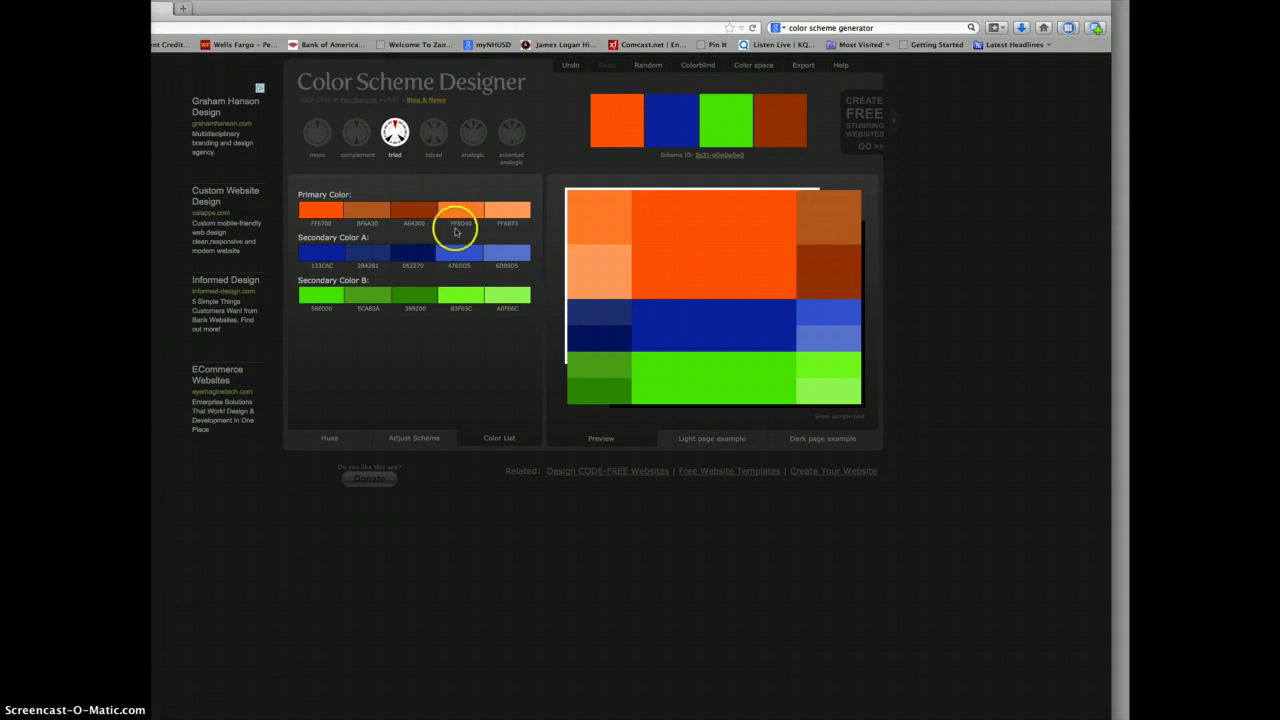
# - Try triad and tetrad hues, then settle on an analogic red scheme with a 64° angle
pyautogui.click(336, 438)
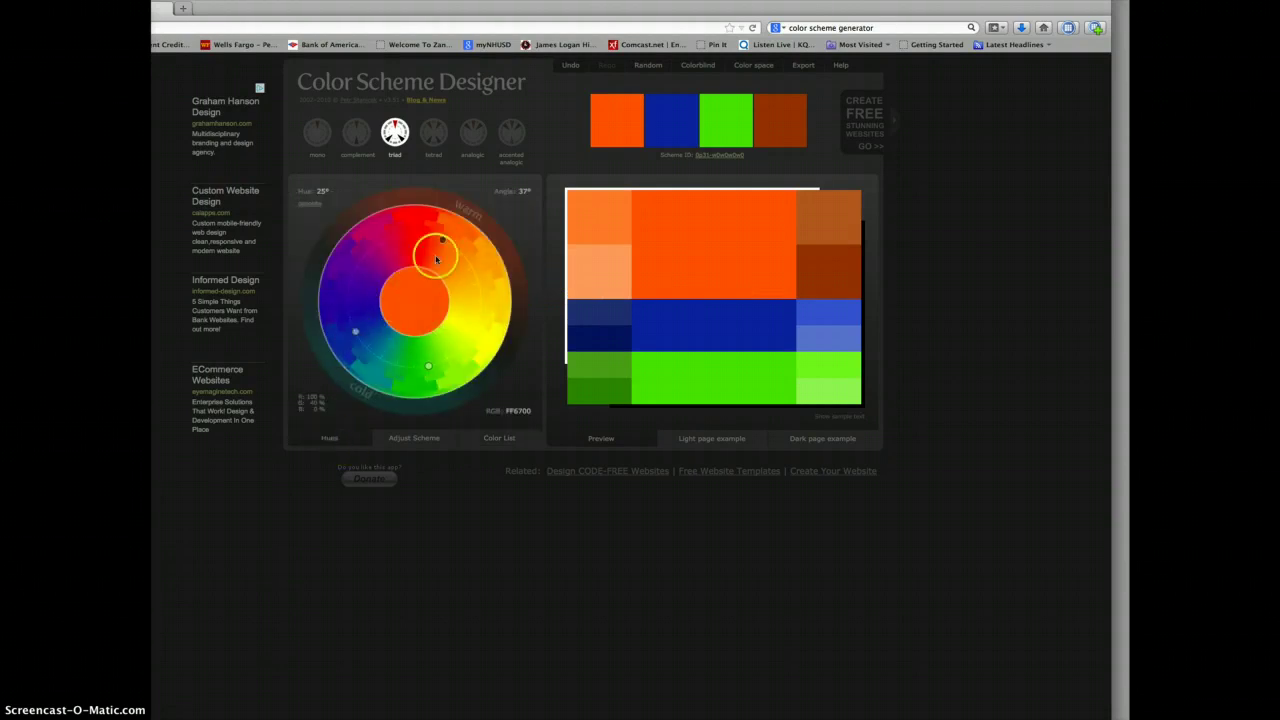
pyautogui.moveTo(442, 242); pyautogui.dragTo(474, 330)
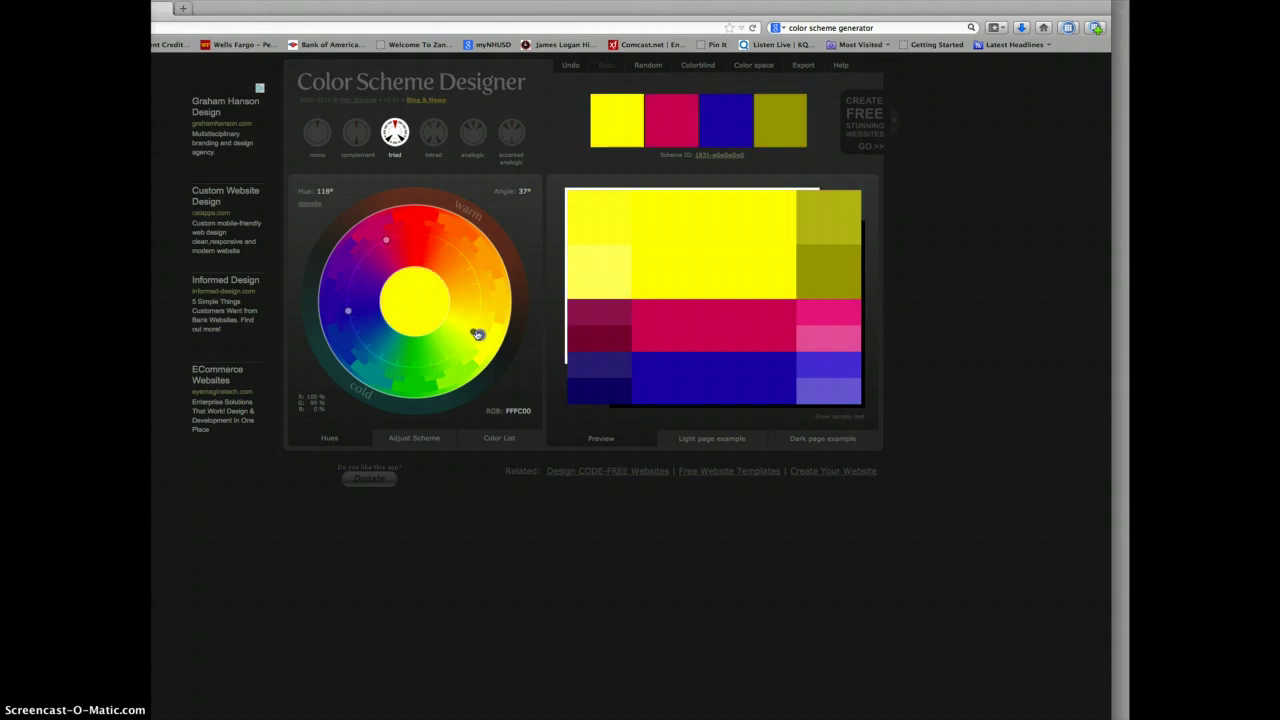
pyautogui.click(433, 132)
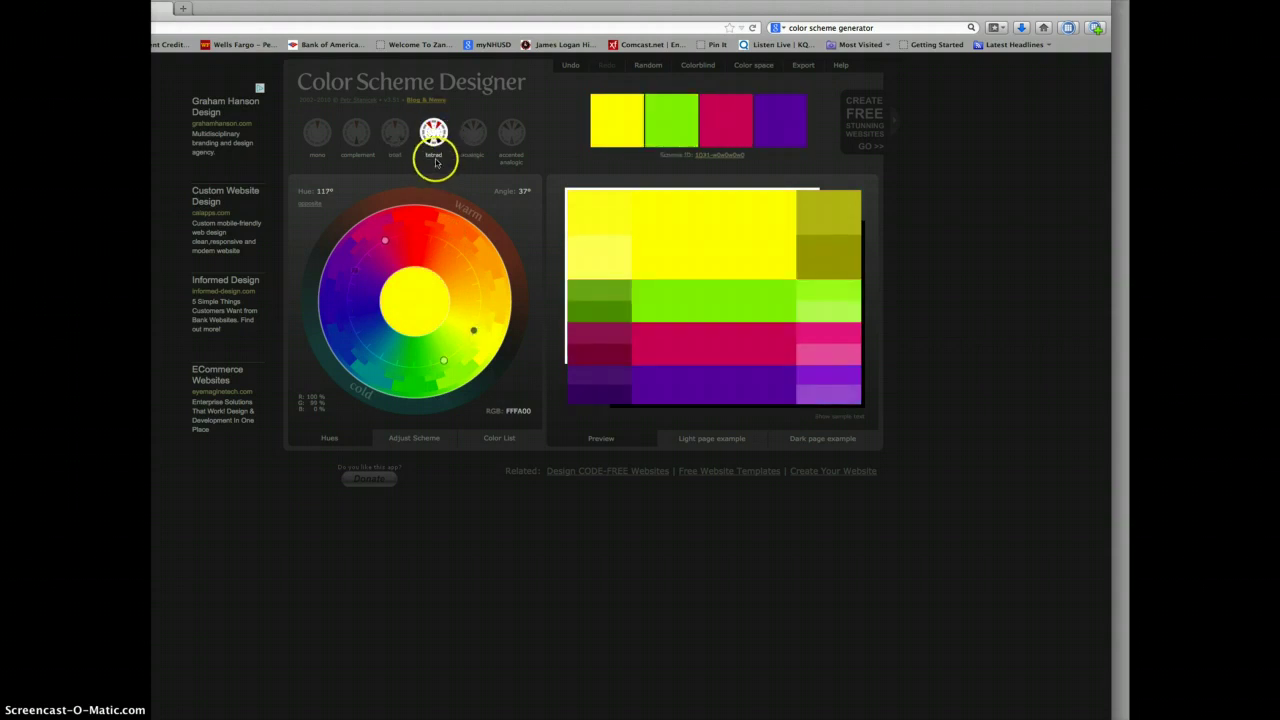
pyautogui.moveTo(477, 329); pyautogui.dragTo(421, 233)
pyautogui.click(473, 131)
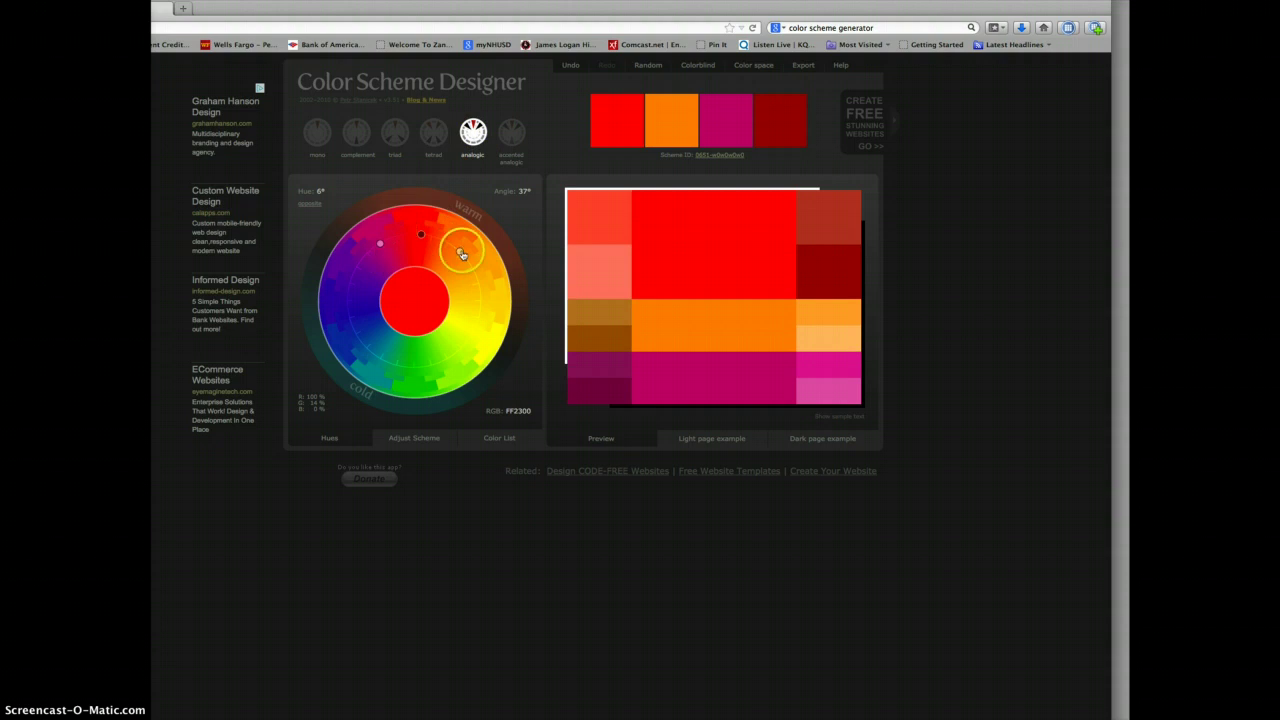
pyautogui.moveTo(460, 253); pyautogui.dragTo(476, 276)
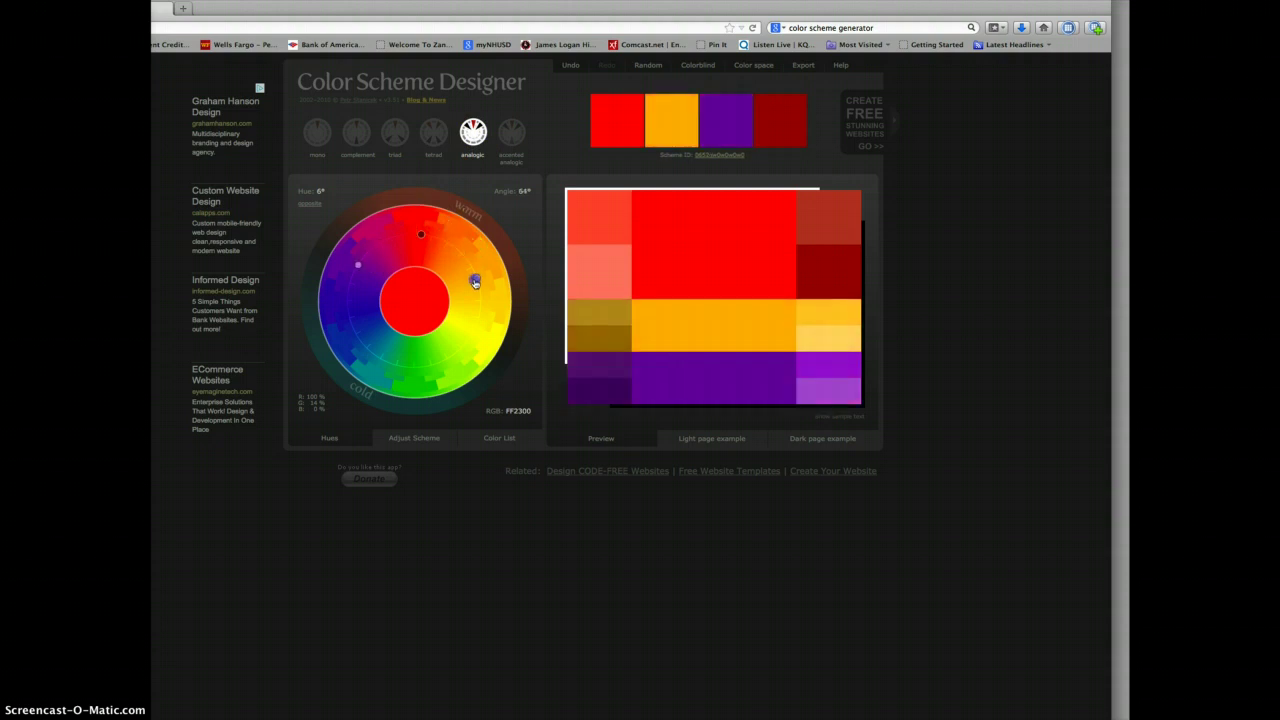
pyautogui.moveTo(421, 237)
pyautogui.mouseDown()
pyautogui.moveTo(446, 245)
pyautogui.moveTo(405, 238)
pyautogui.moveTo(422, 235)
pyautogui.mouseUp()
# - Show the scheme as a swatch list and screenshot the swatch area
pyautogui.click(497, 441)
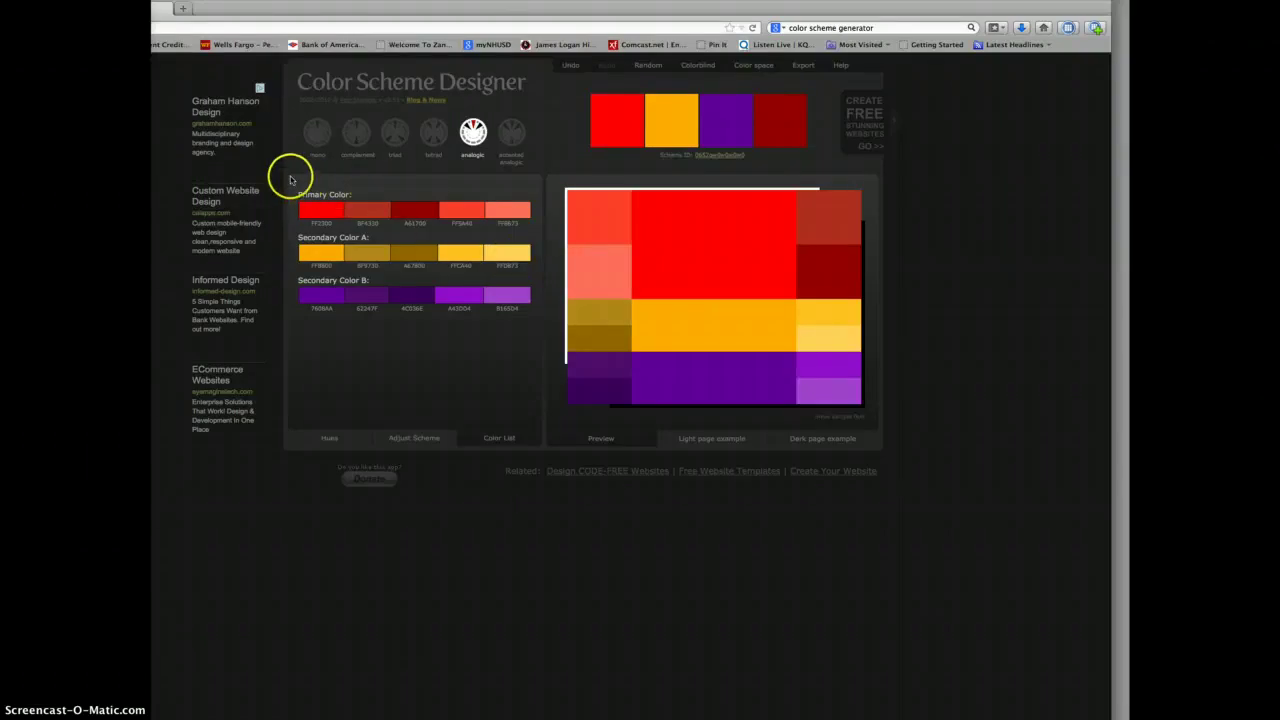
pyautogui.moveTo(291, 181); pyautogui.dragTo(537, 318)
pyautogui.click(535, 318)
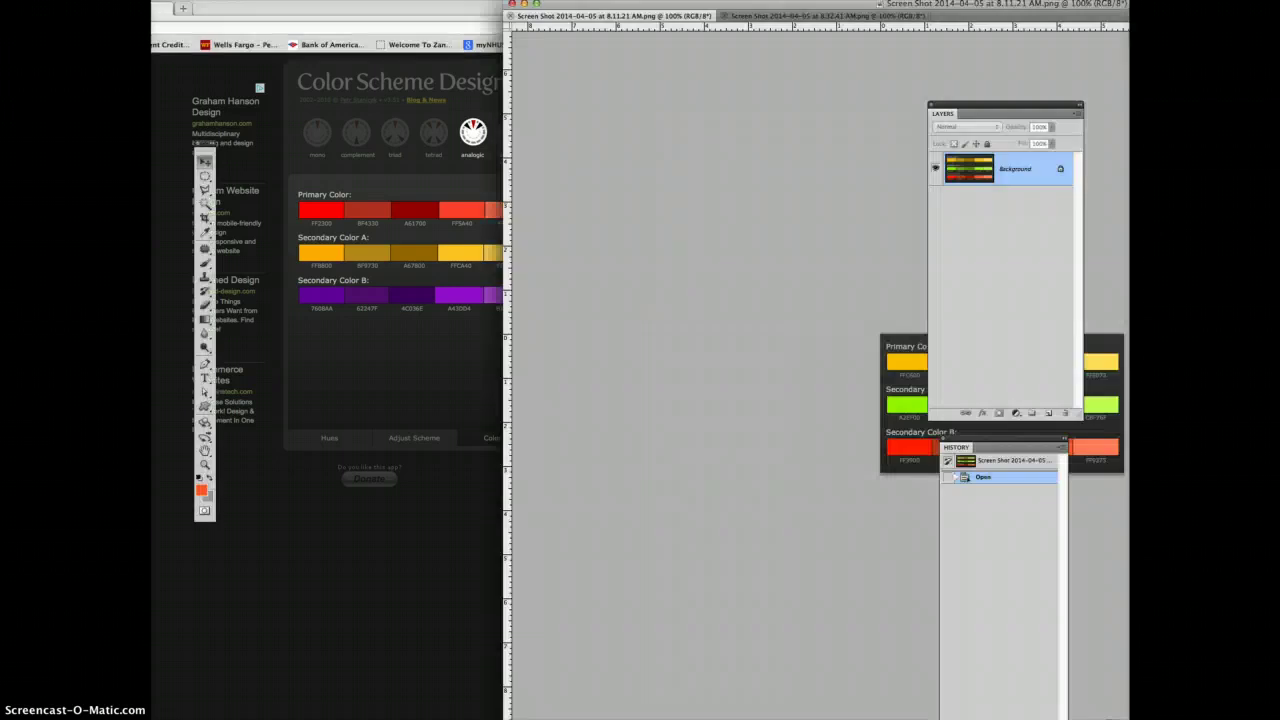
# - Float the swatch screenshot window so its layer can go into the shapes document
pyautogui.moveTo(928, 20); pyautogui.dragTo(899, 20)
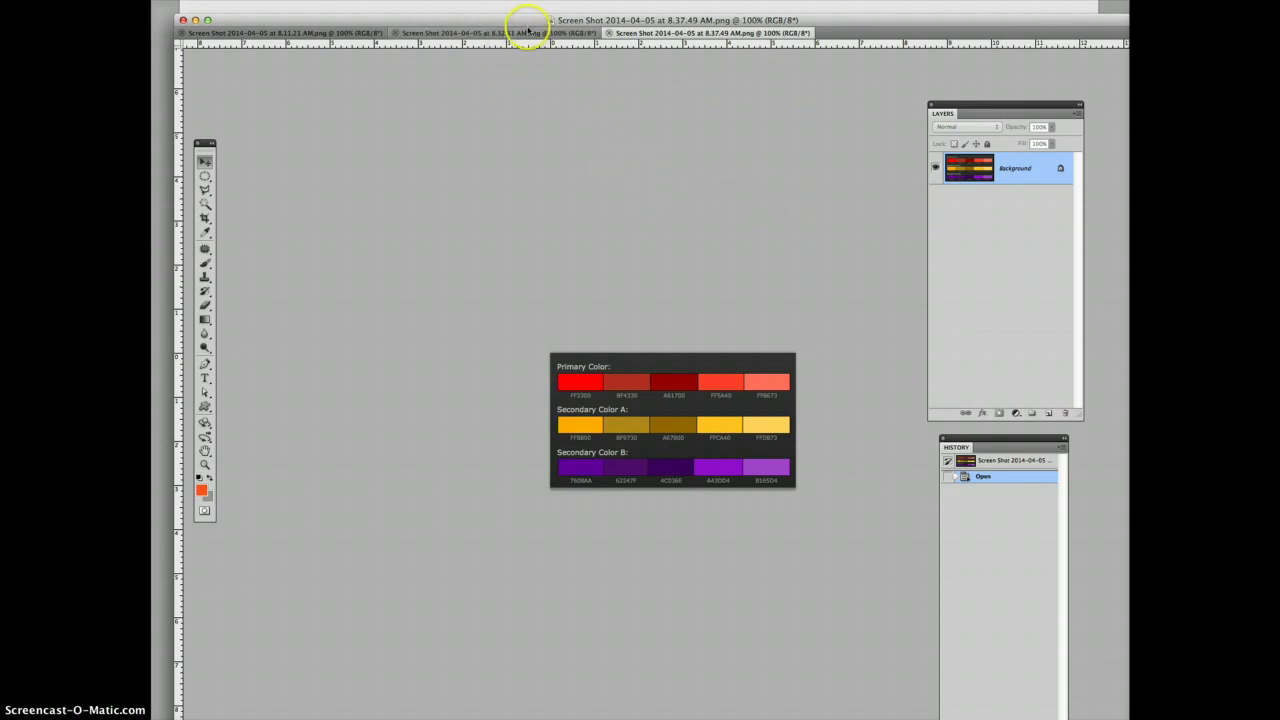
pyautogui.moveTo(508, 23); pyautogui.dragTo(790, 91)
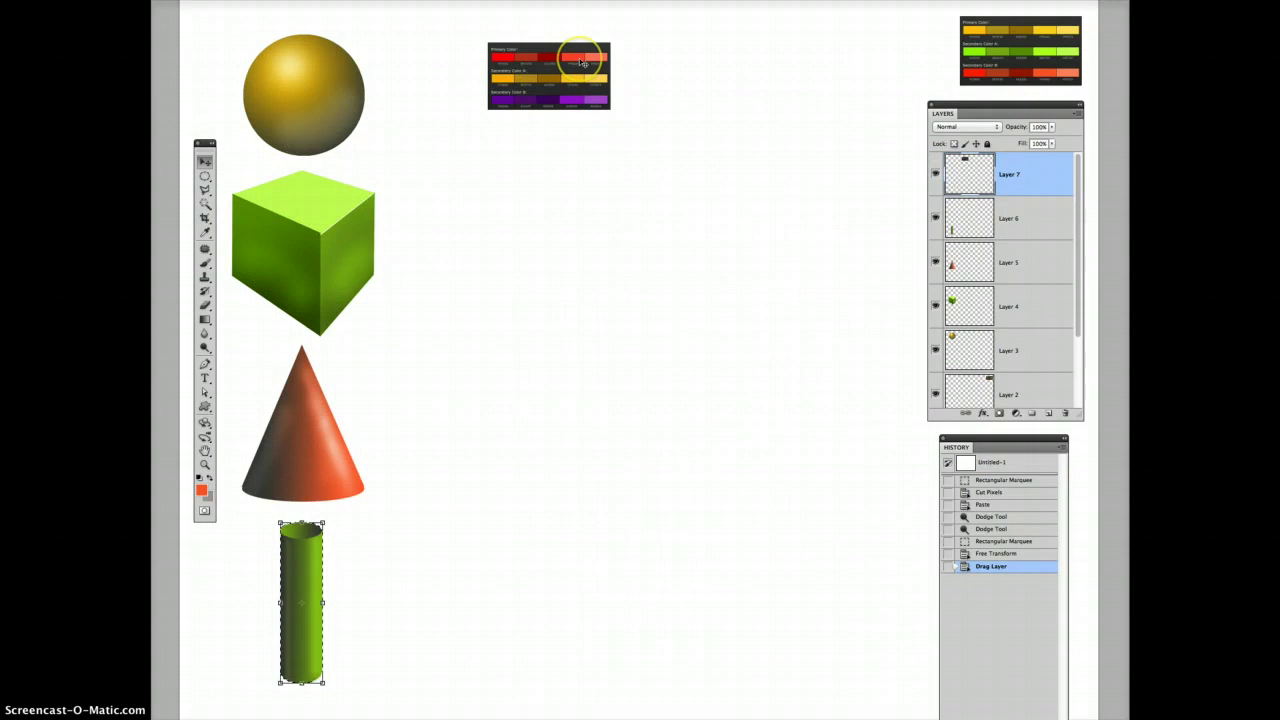
# - Delete the swatch Layer 7, reposition the Layers panel and toggle shape layer visibility
pyautogui.moveTo(1037, 177); pyautogui.dragTo(1064, 413)
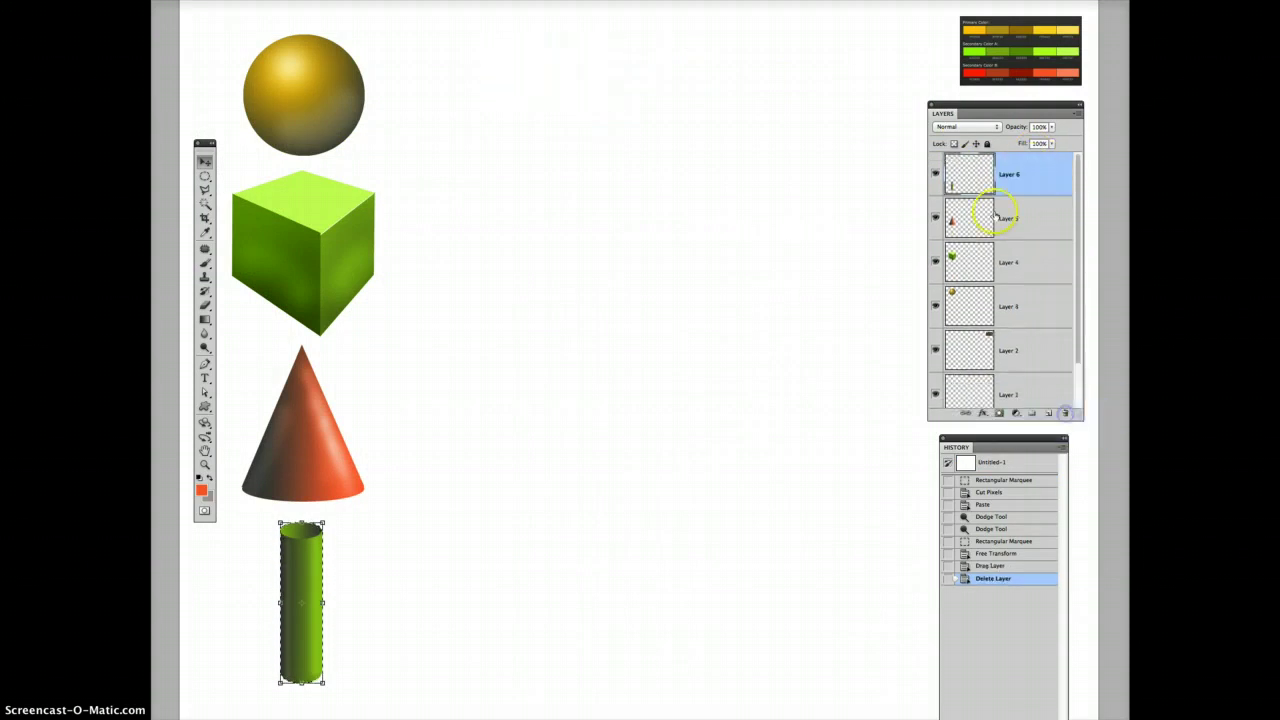
pyautogui.moveTo(990, 118); pyautogui.dragTo(660, 100)
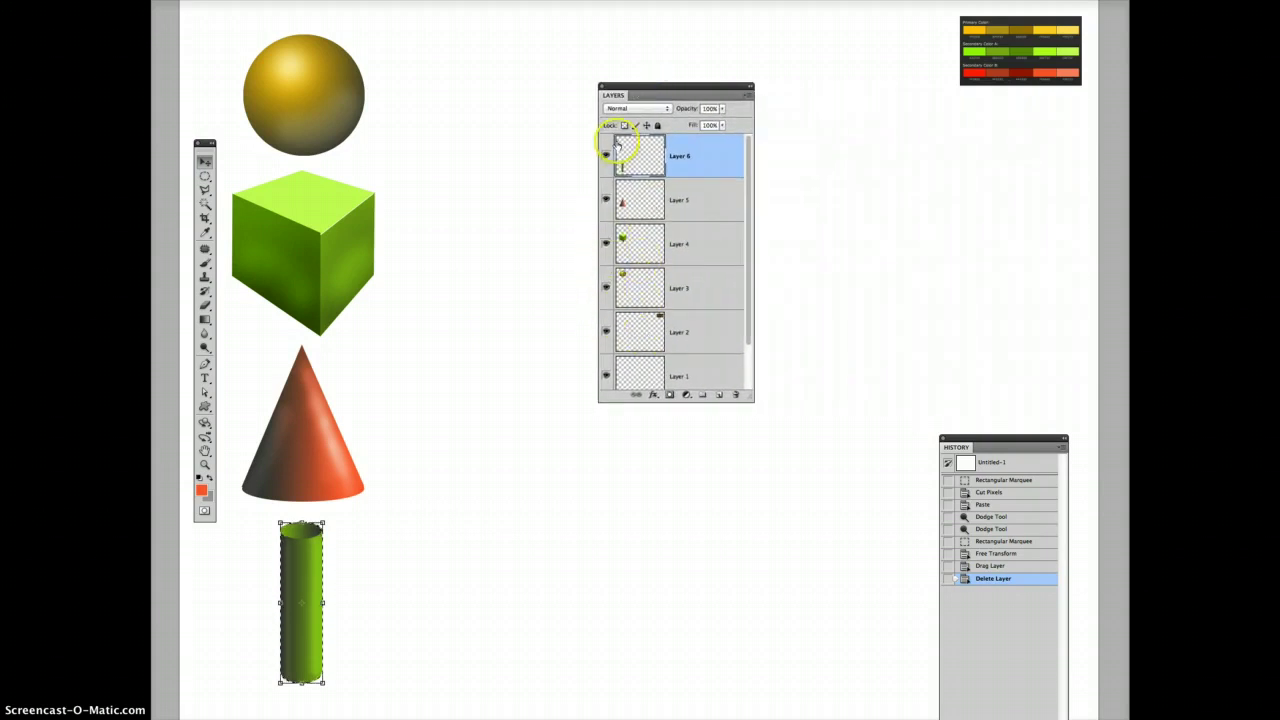
pyautogui.moveTo(605, 155)
pyautogui.mouseDown()
pyautogui.moveTo(605, 287)
pyautogui.moveTo(606, 157)
pyautogui.mouseUp()
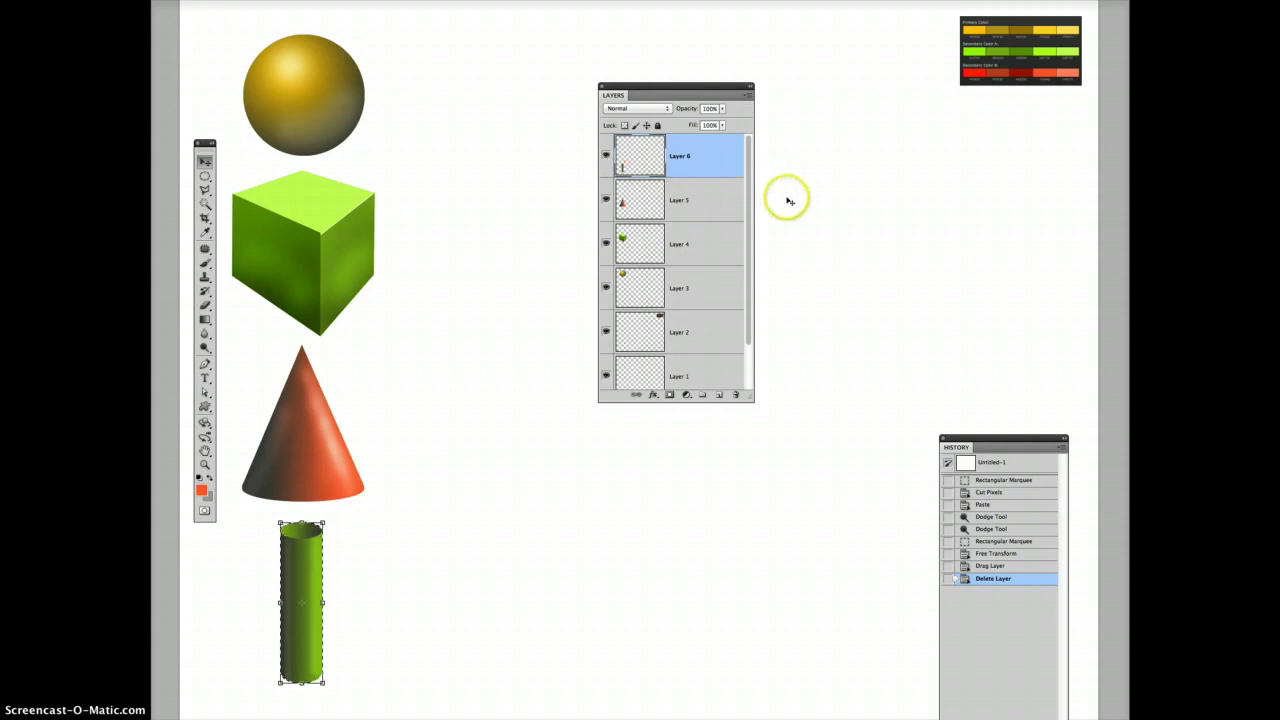
pyautogui.moveTo(677, 87); pyautogui.dragTo(867, 84)
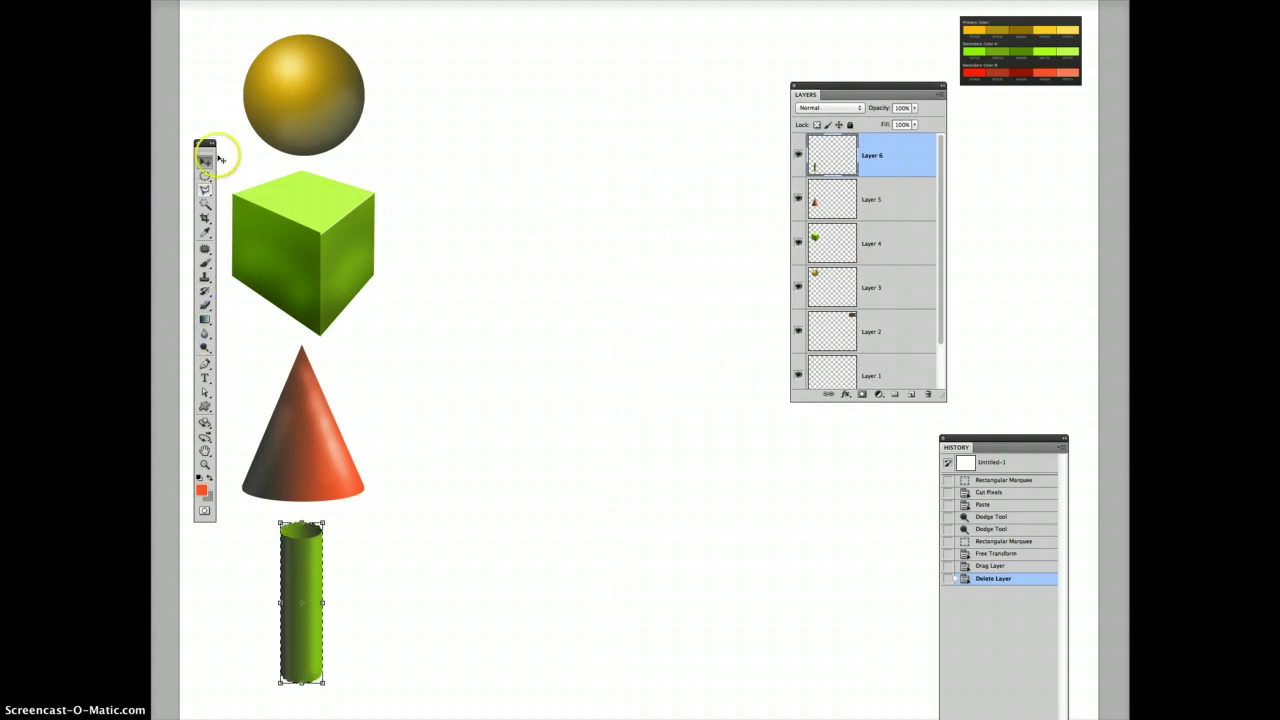
# - Draw a circular marquee selection on empty canvas right of the gold sphere, then zoom in
pyautogui.moveTo(204, 175); pyautogui.dragTo(250, 188)
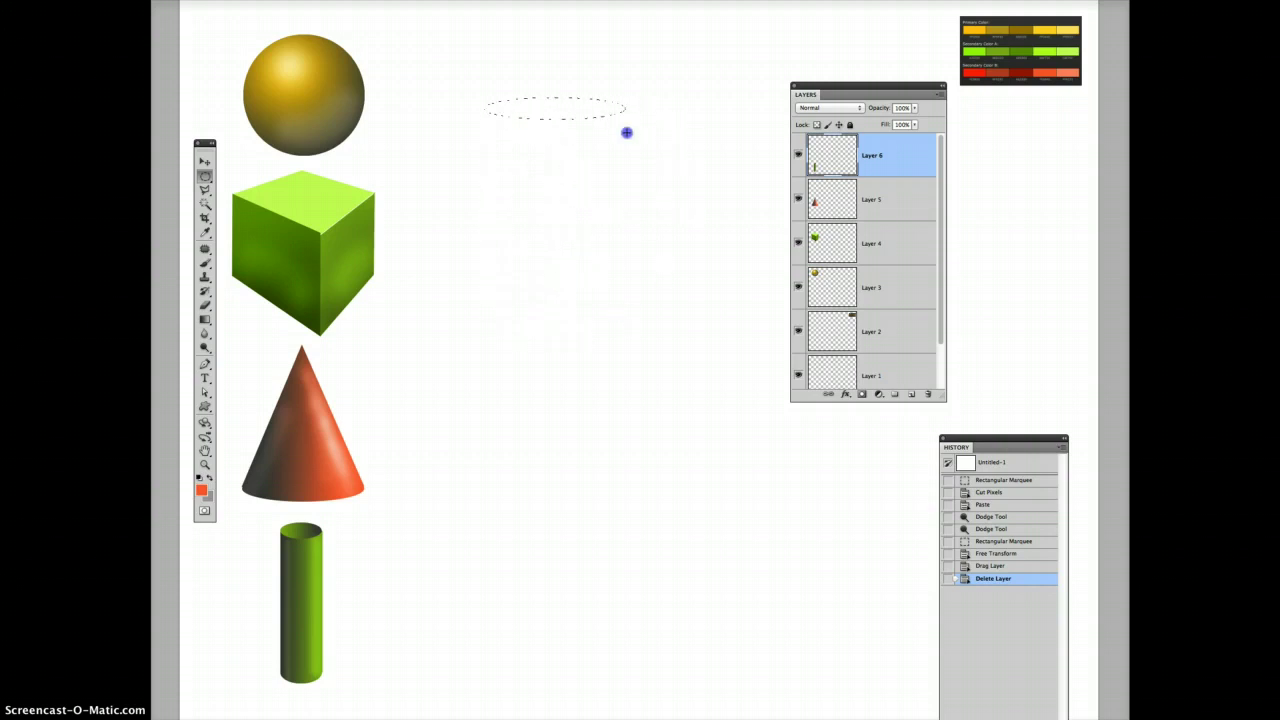
pyautogui.moveTo(468, 351); pyautogui.dragTo(490, 278)
pyautogui.moveTo(605, 377); pyautogui.dragTo(566, 351)
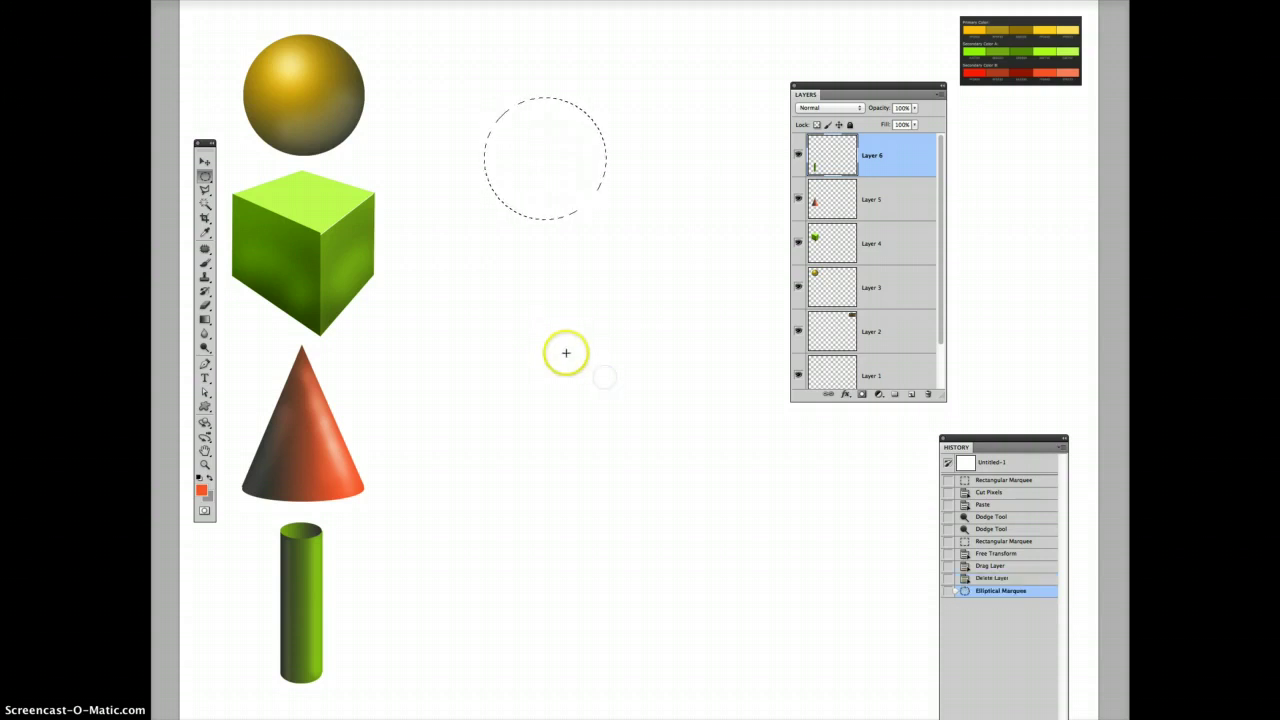
pyautogui.click(531, 340)
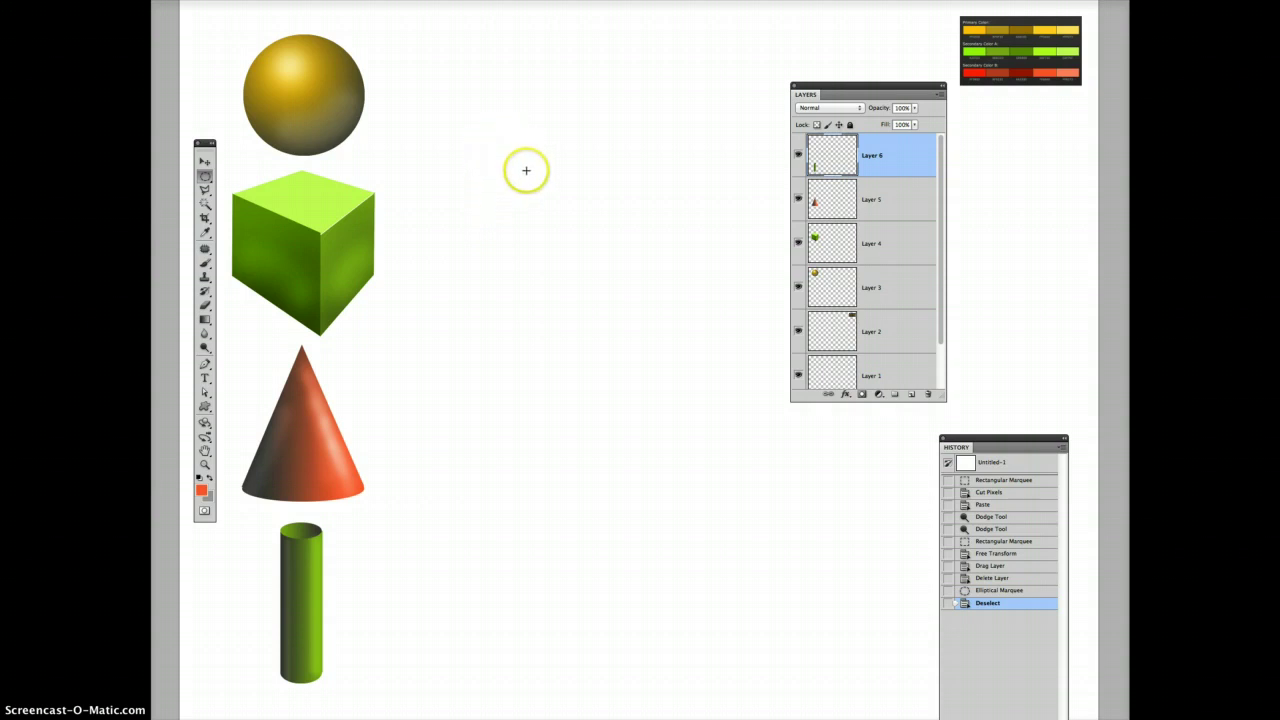
pyautogui.click(513, 154)
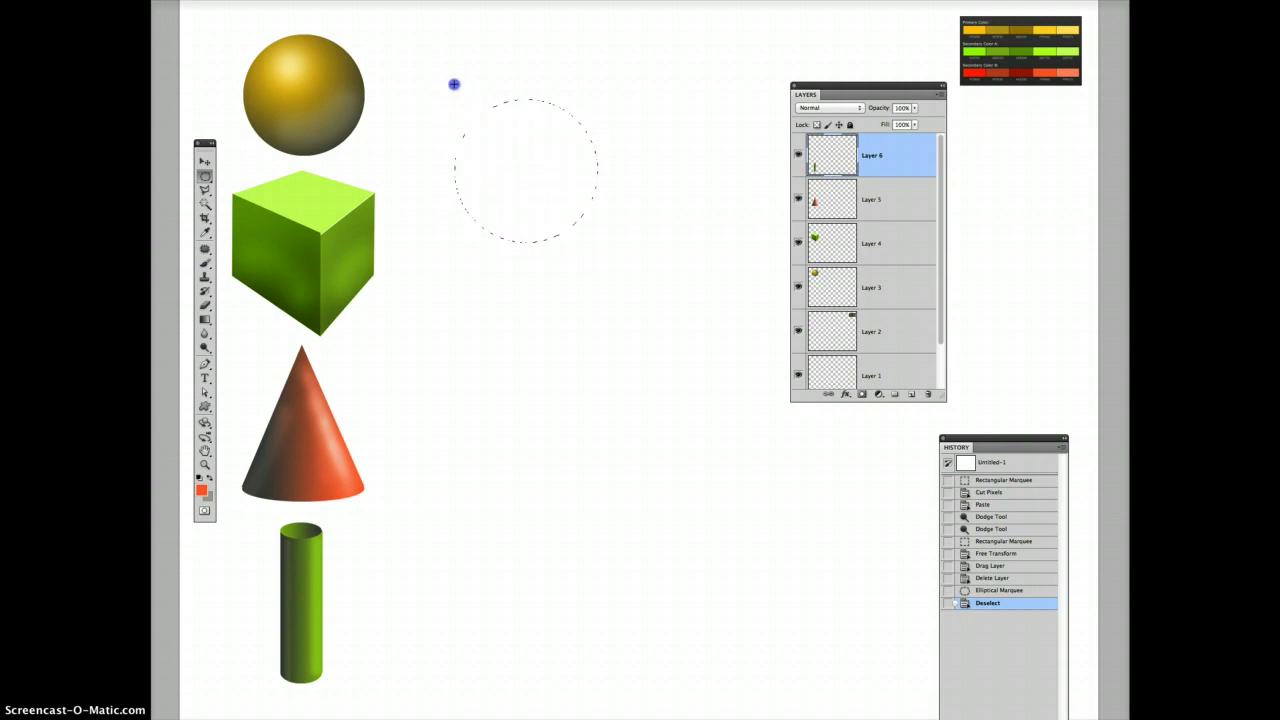
pyautogui.moveTo(454, 84); pyautogui.dragTo(452, 84)
pyautogui.press('super+minus')
pyautogui.press('super+minus')
pyautogui.press('super+minus')
pyautogui.press('super+minus')
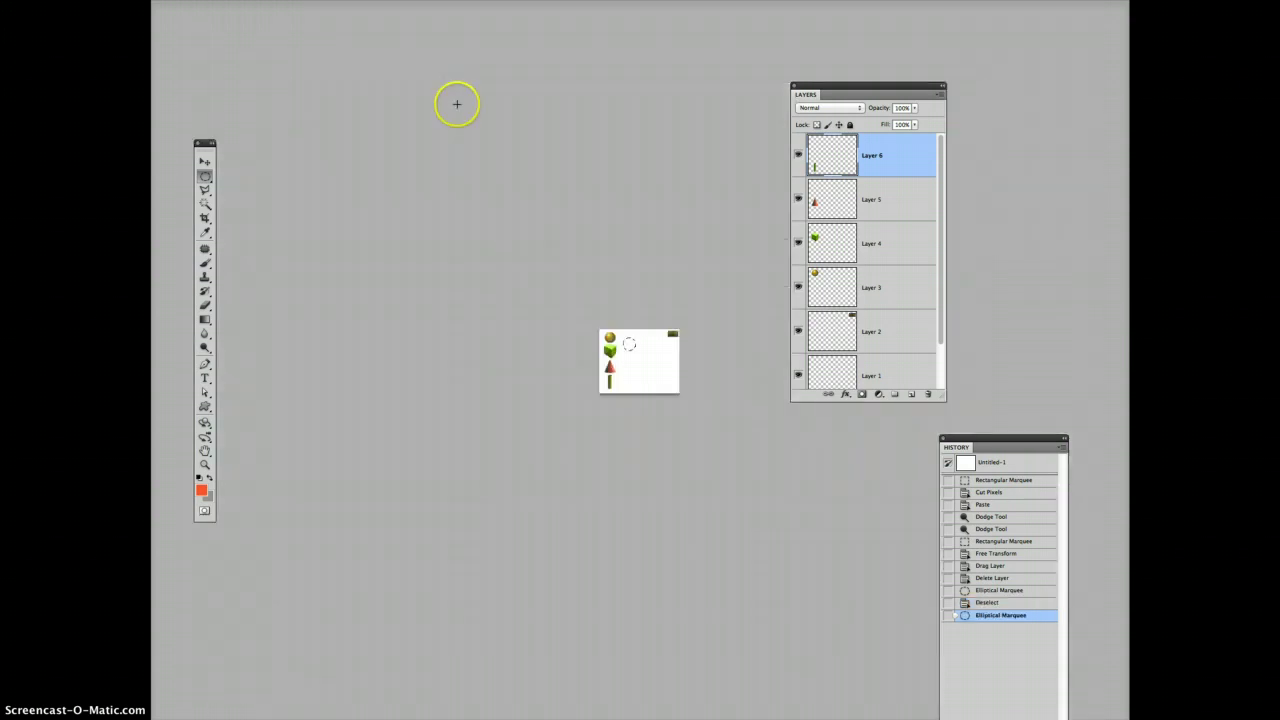
pyautogui.press('super+plus')
pyautogui.press('super+plus')
pyautogui.press('super+plus')
pyautogui.press('super+plus')
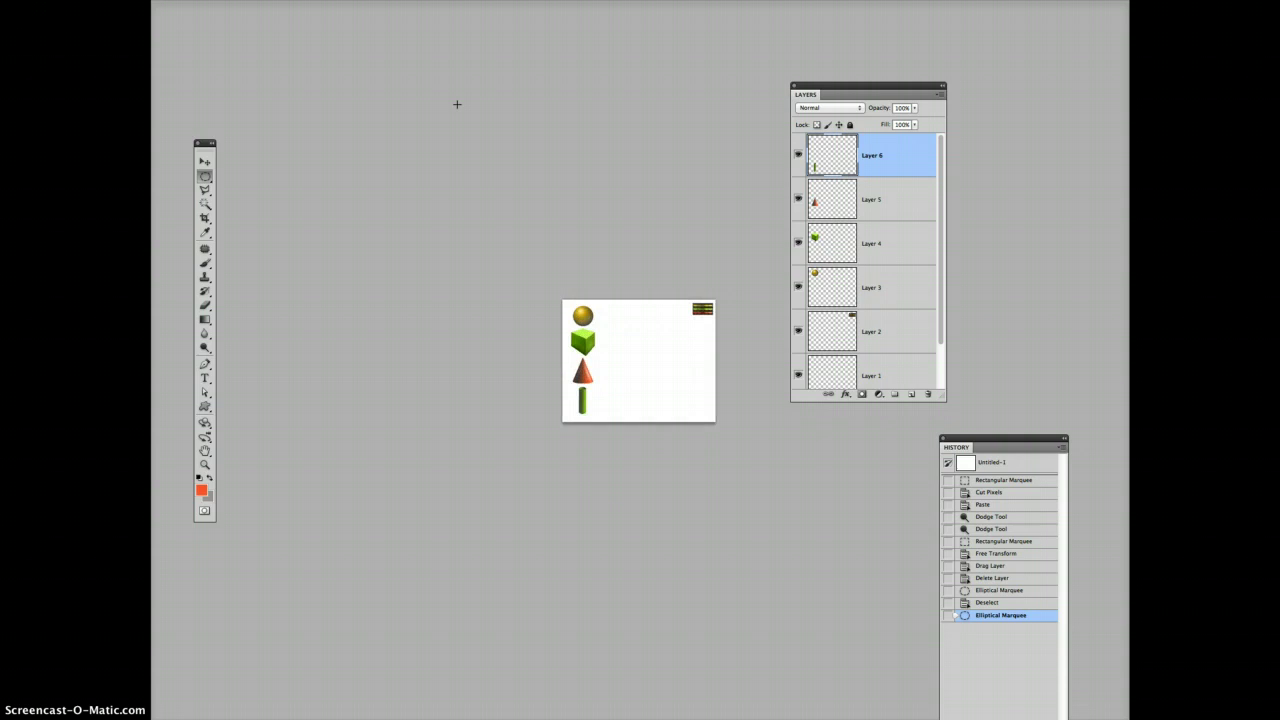
pyautogui.press('super+plus')
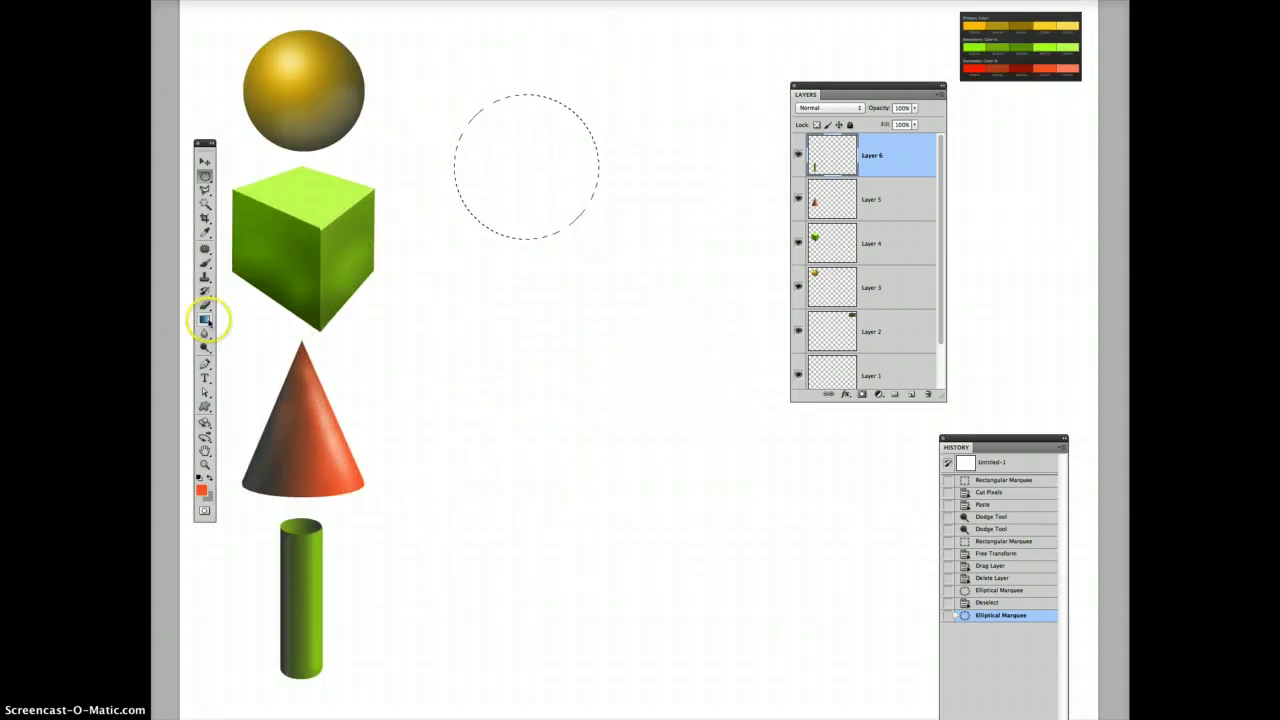
# - Set the gradient's dark end colour to near-black in the gradient editor
pyautogui.click(205, 319)
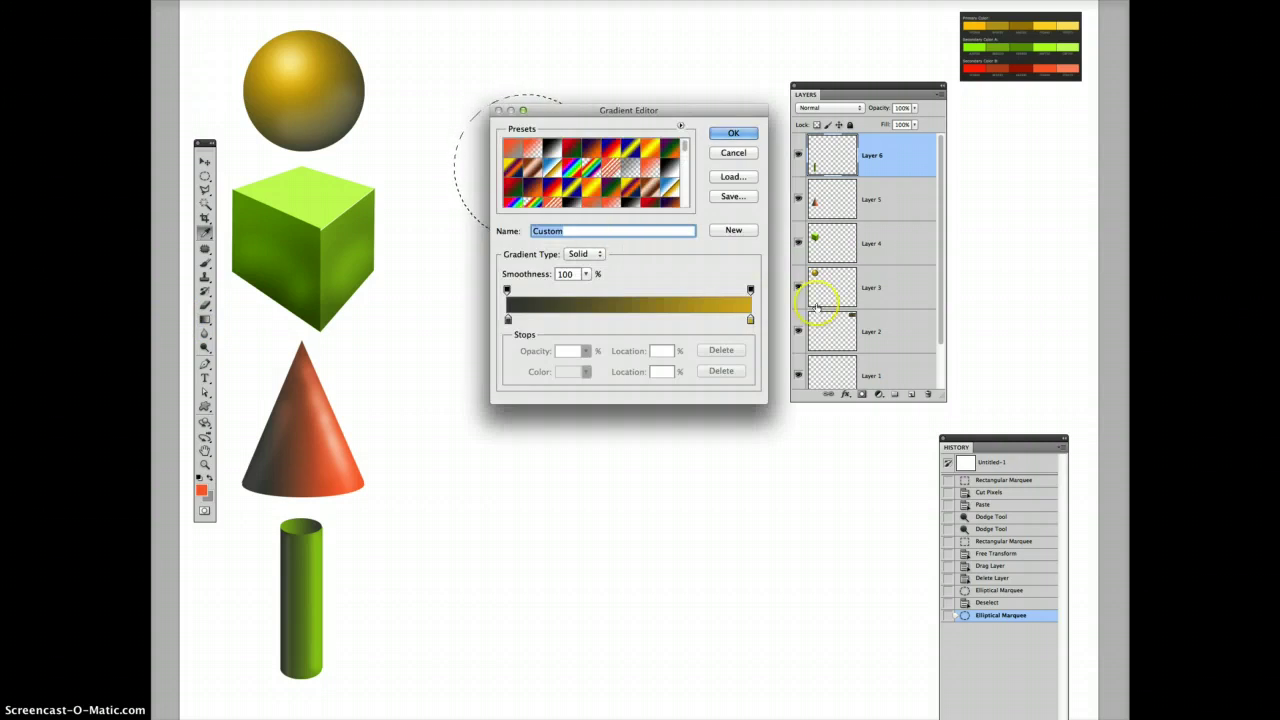
pyautogui.doubleClick(508, 320)
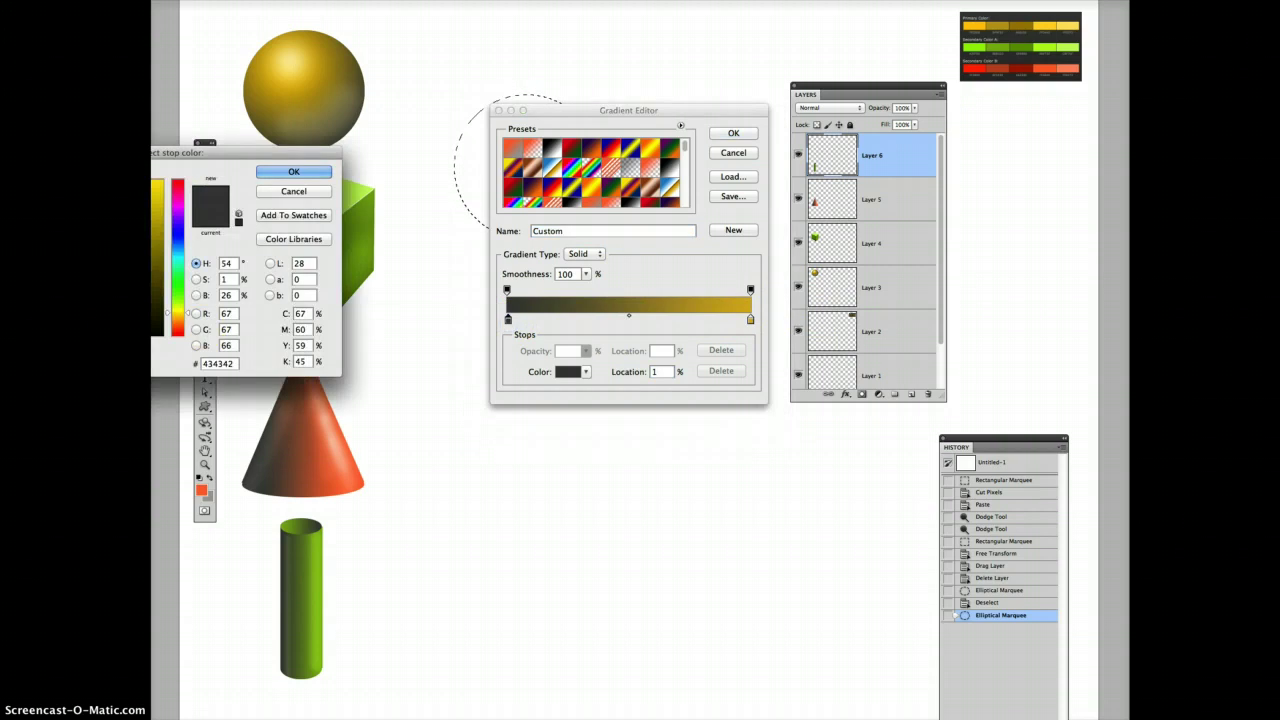
pyautogui.moveTo(250, 152); pyautogui.dragTo(617, 441)
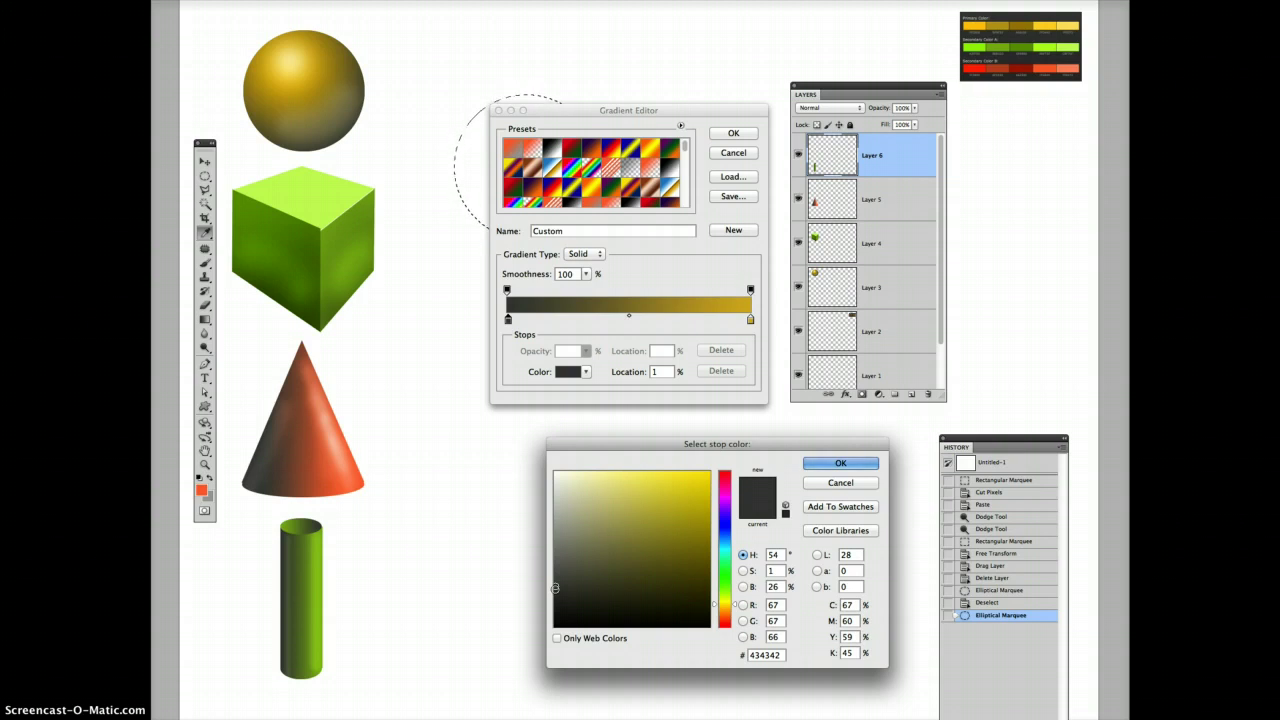
pyautogui.click(558, 572)
pyautogui.click(823, 463)
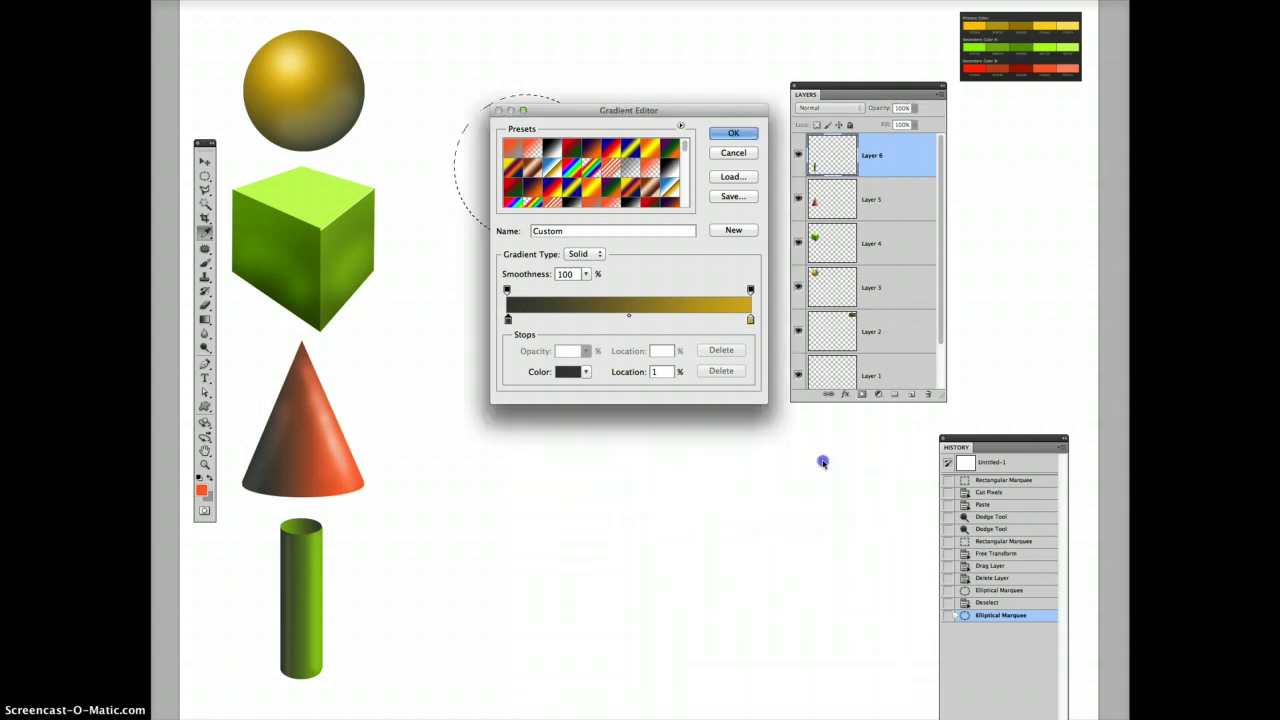
# - Sample a yellow-amber for the gradient's light end and confirm the custom gradient
pyautogui.click(750, 320)
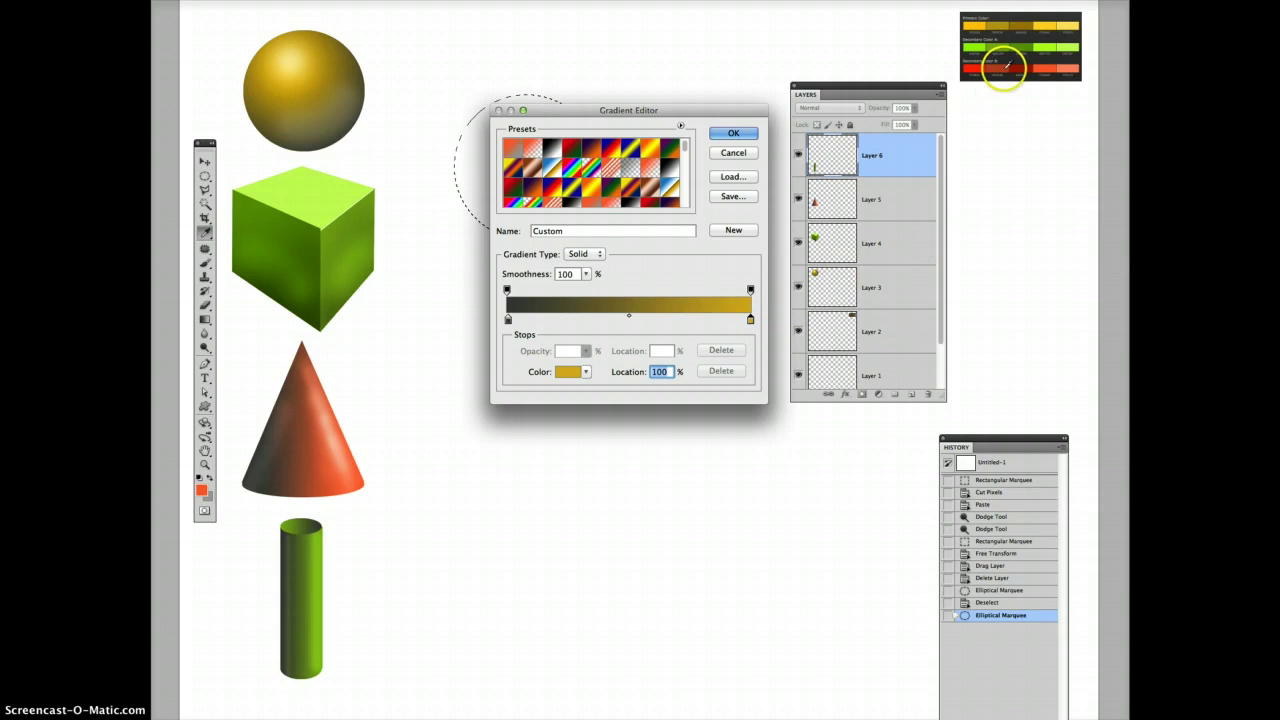
pyautogui.click(1042, 21)
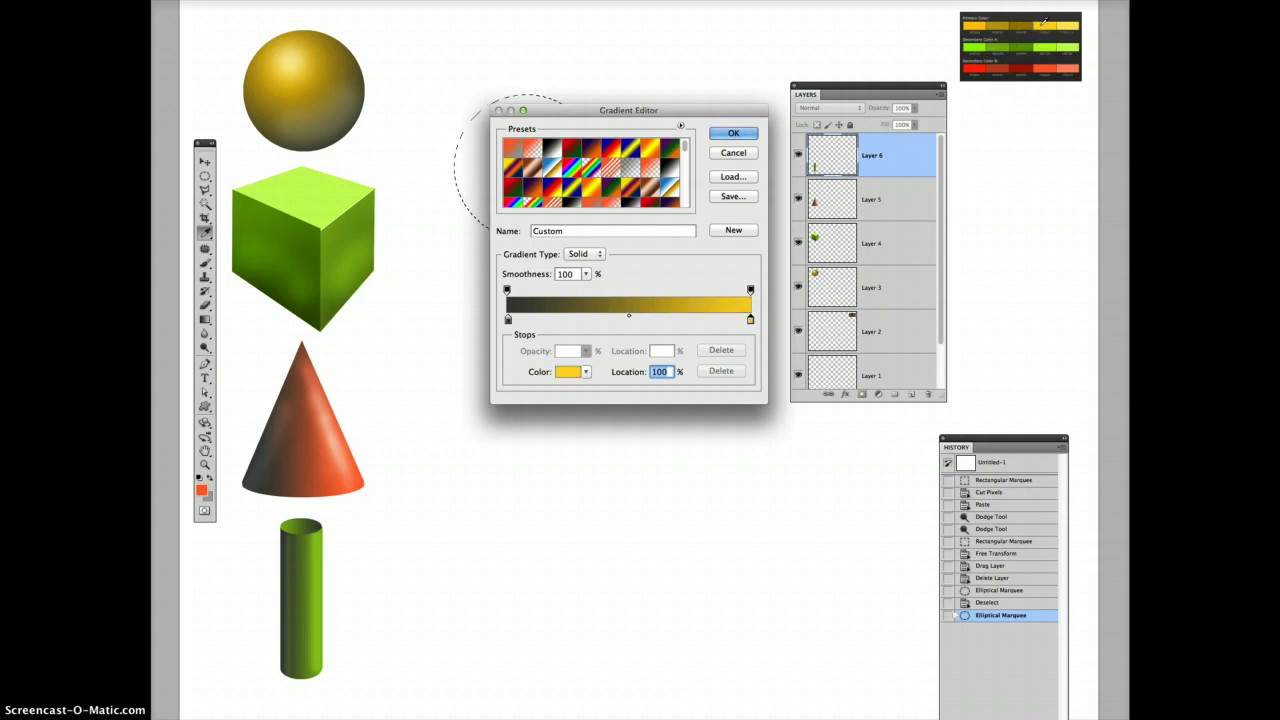
pyautogui.click(1024, 46)
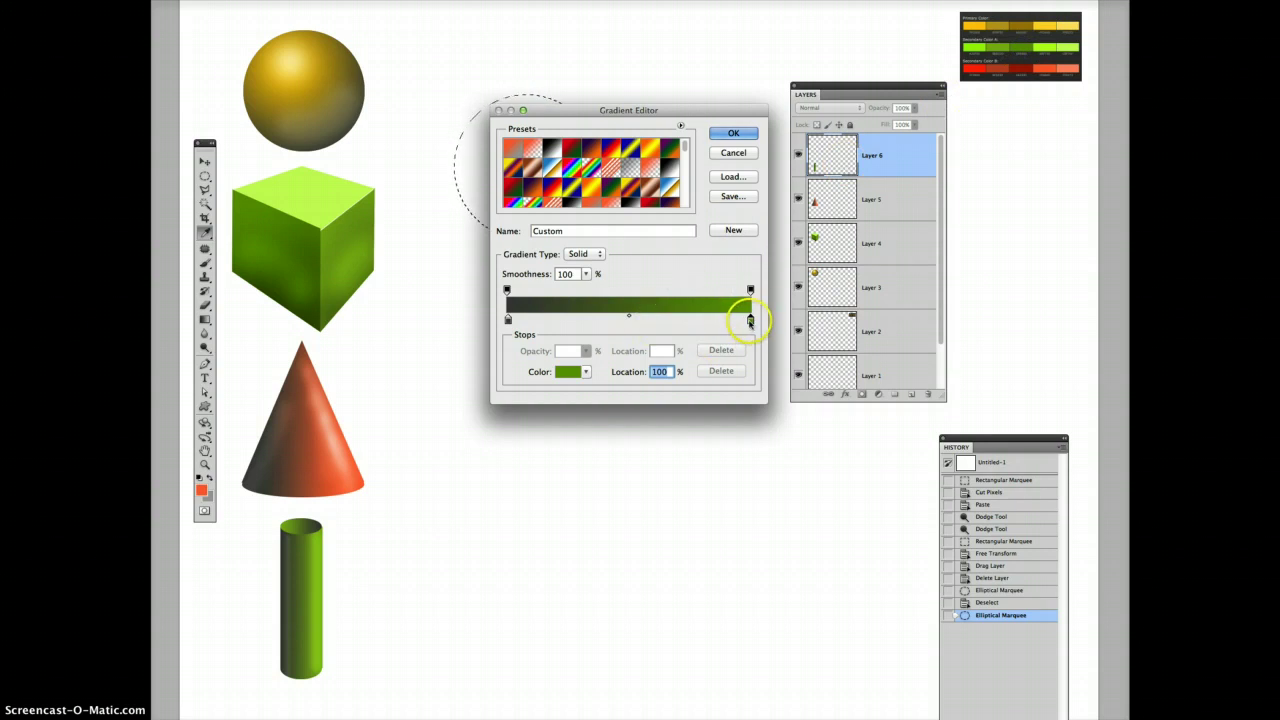
pyautogui.click(977, 67)
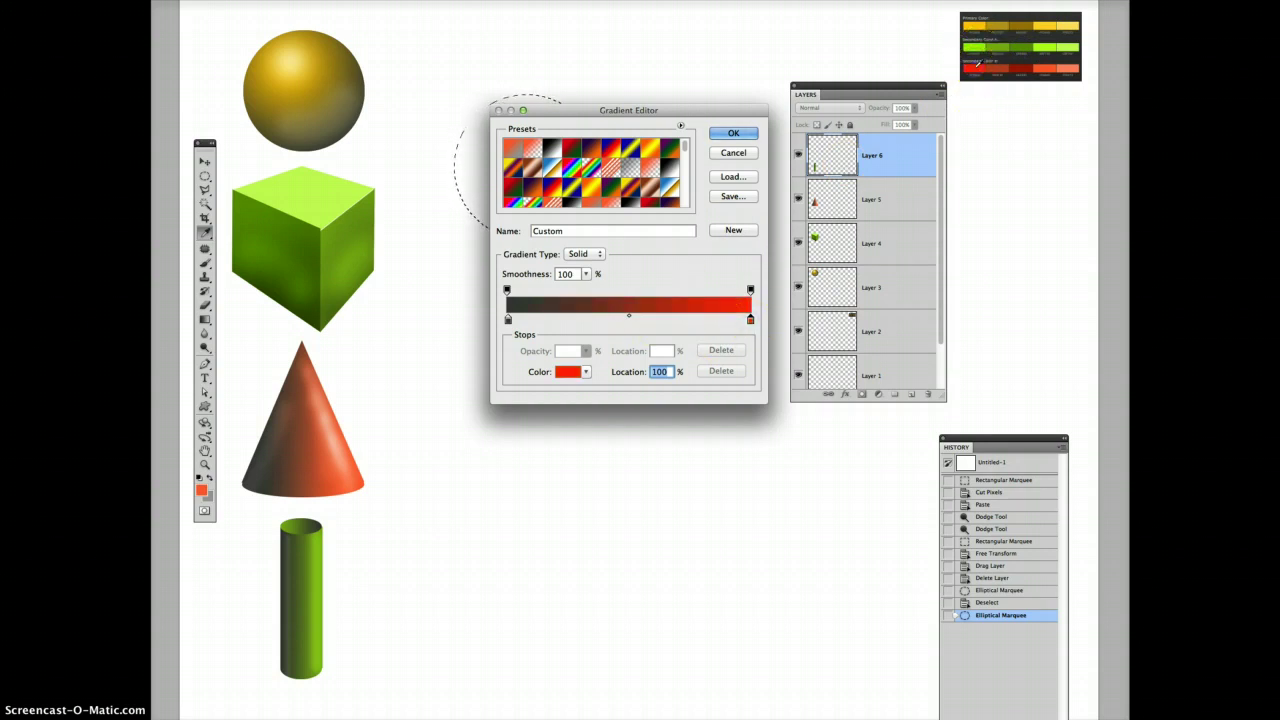
pyautogui.moveTo(977, 63); pyautogui.dragTo(1050, 22)
pyautogui.click(1050, 22)
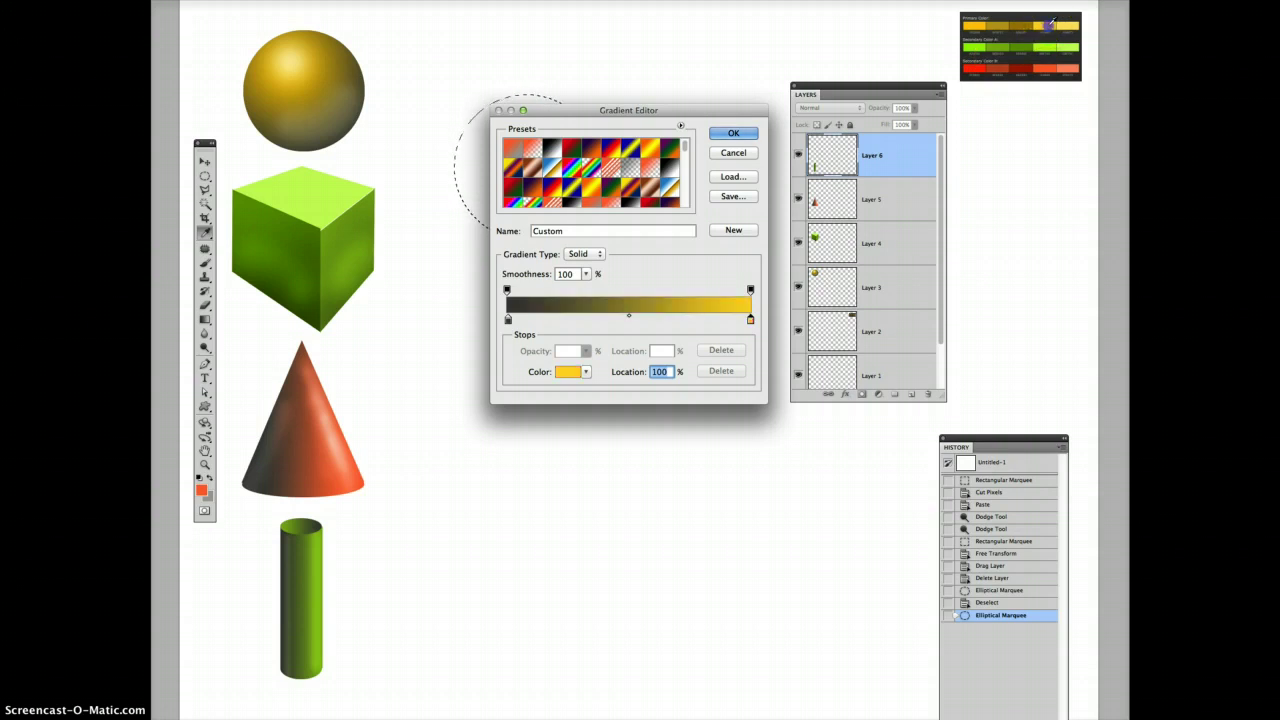
pyautogui.click(730, 135)
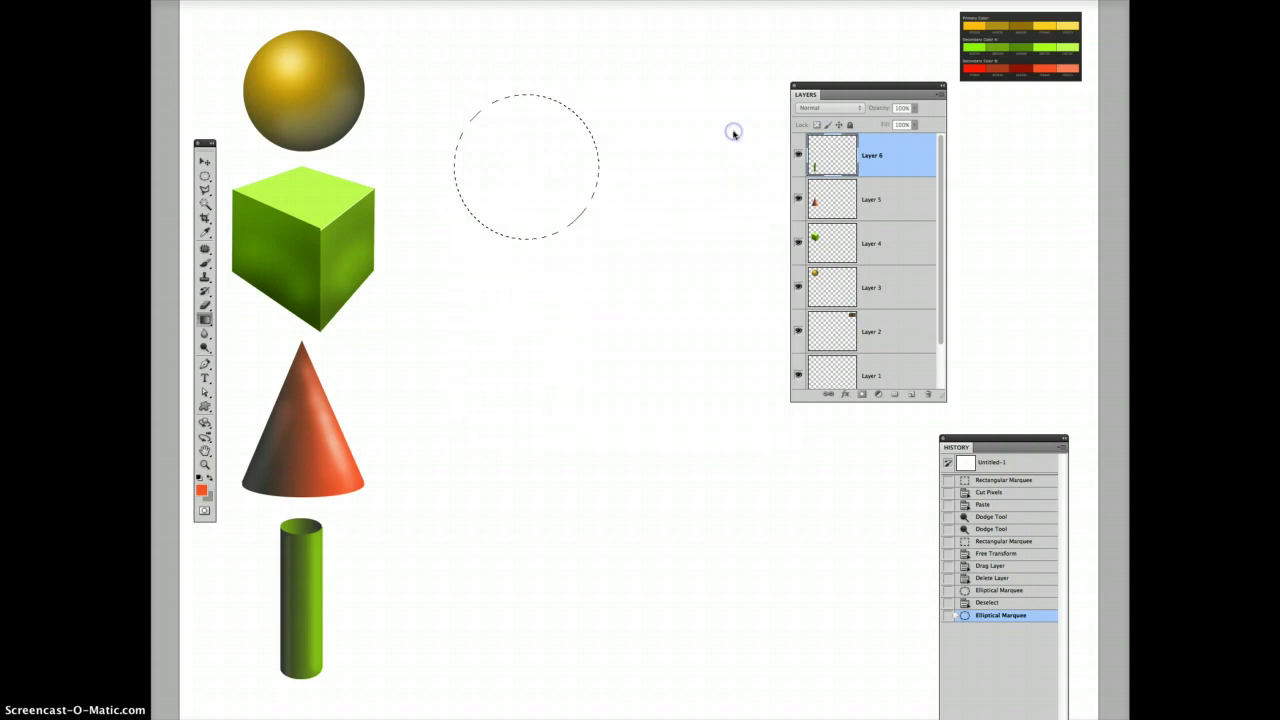
# - Fill the circle with a radial amber-to-dark gradient, redoing it until it reads as a lit sphere
pyautogui.click(205, 320)
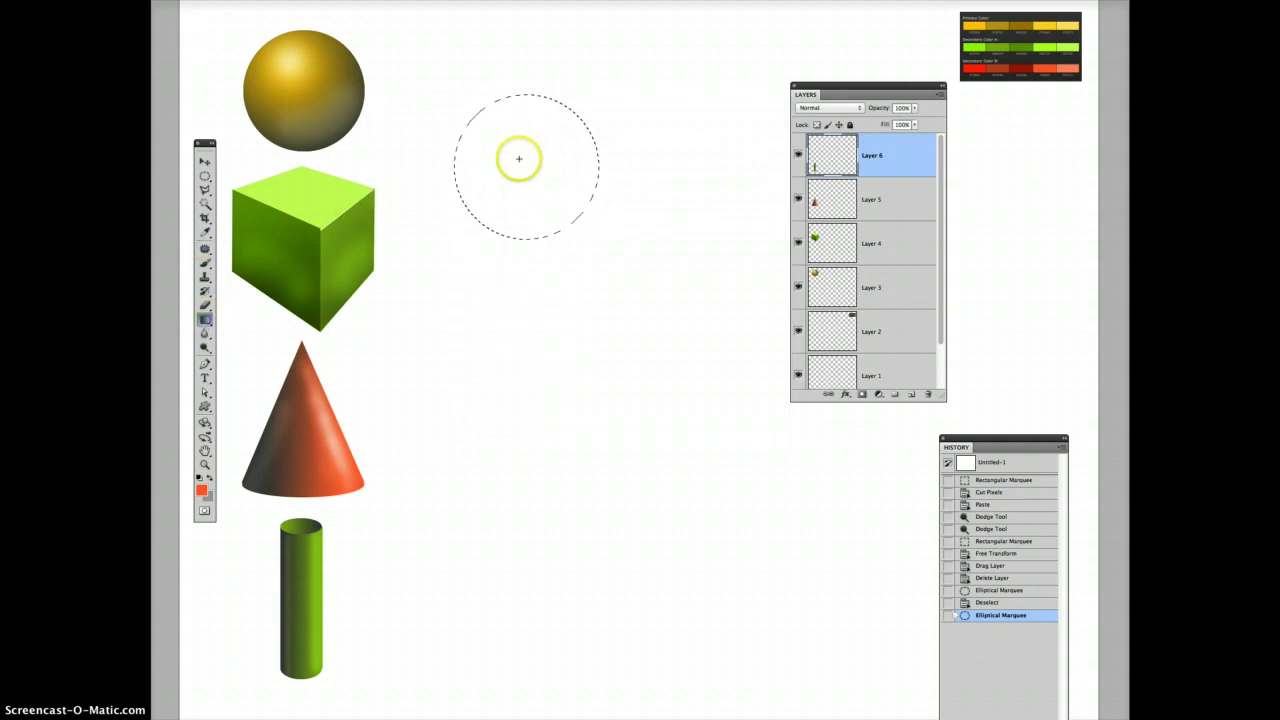
pyautogui.moveTo(586, 135); pyautogui.dragTo(587, 135)
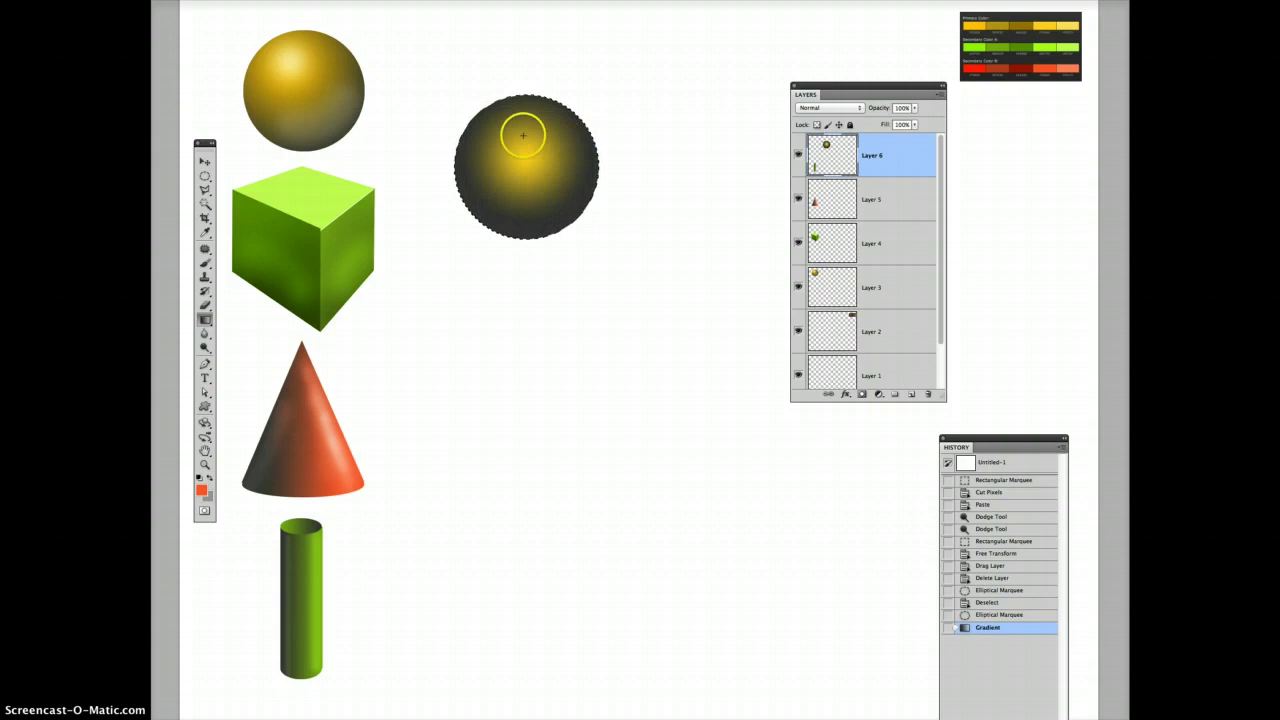
pyautogui.moveTo(570, 218); pyautogui.dragTo(570, 217)
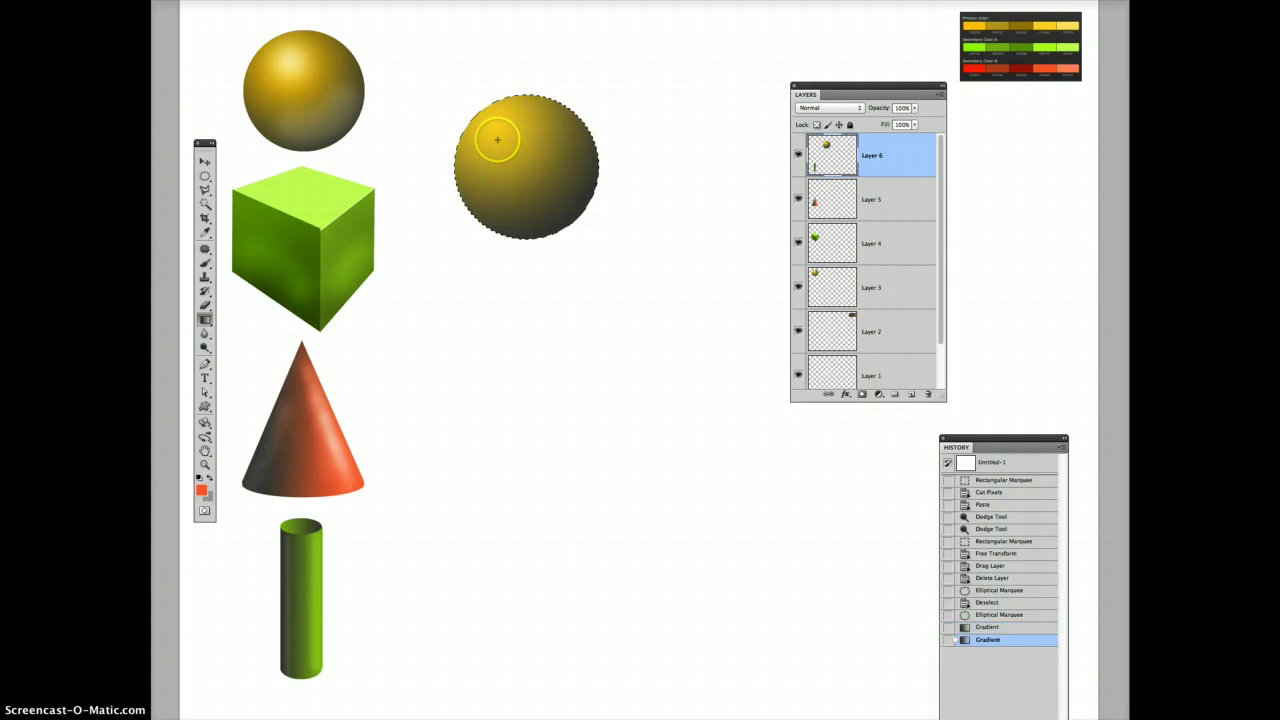
pyautogui.moveTo(498, 128); pyautogui.dragTo(498, 129)
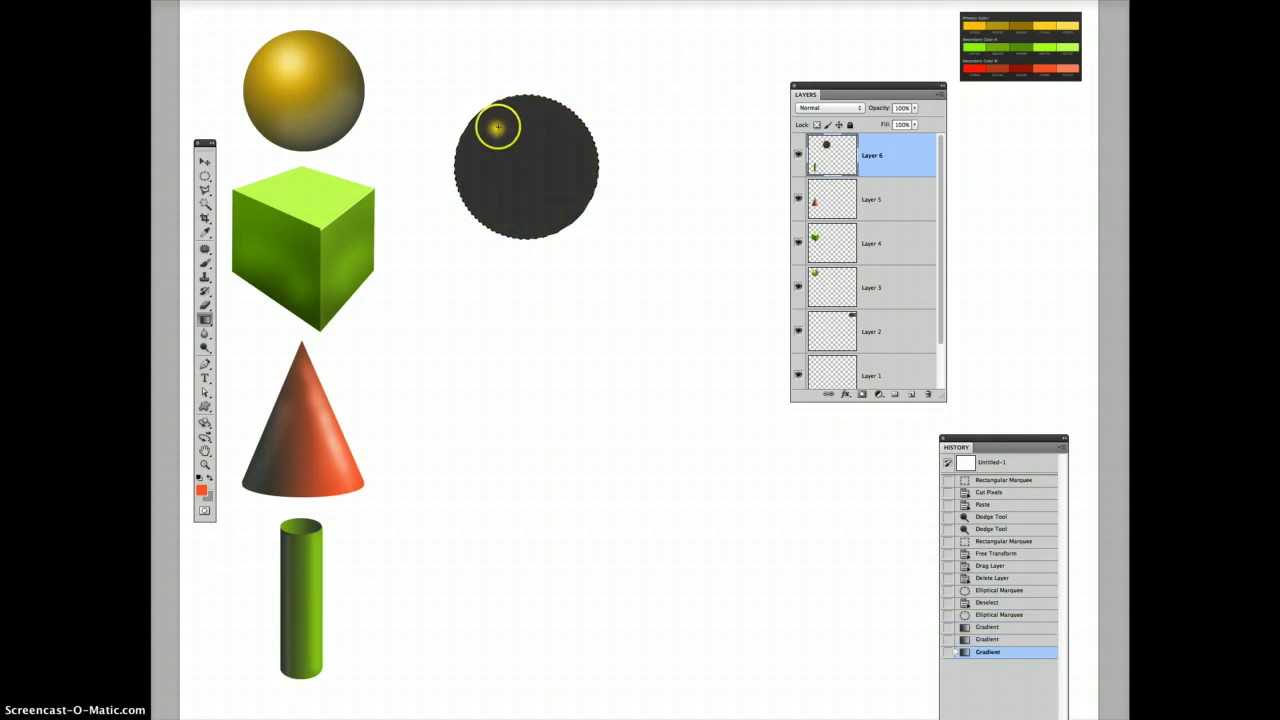
pyautogui.moveTo(575, 214); pyautogui.dragTo(576, 214)
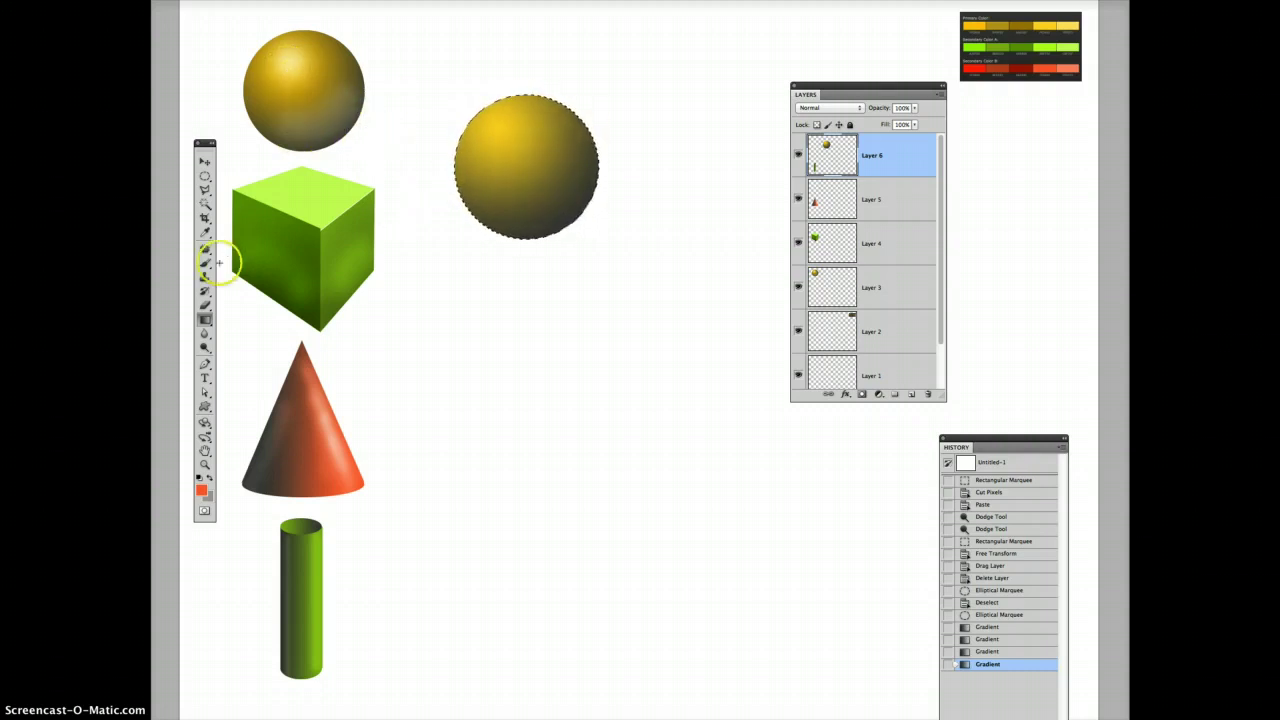
pyautogui.click(204, 347)
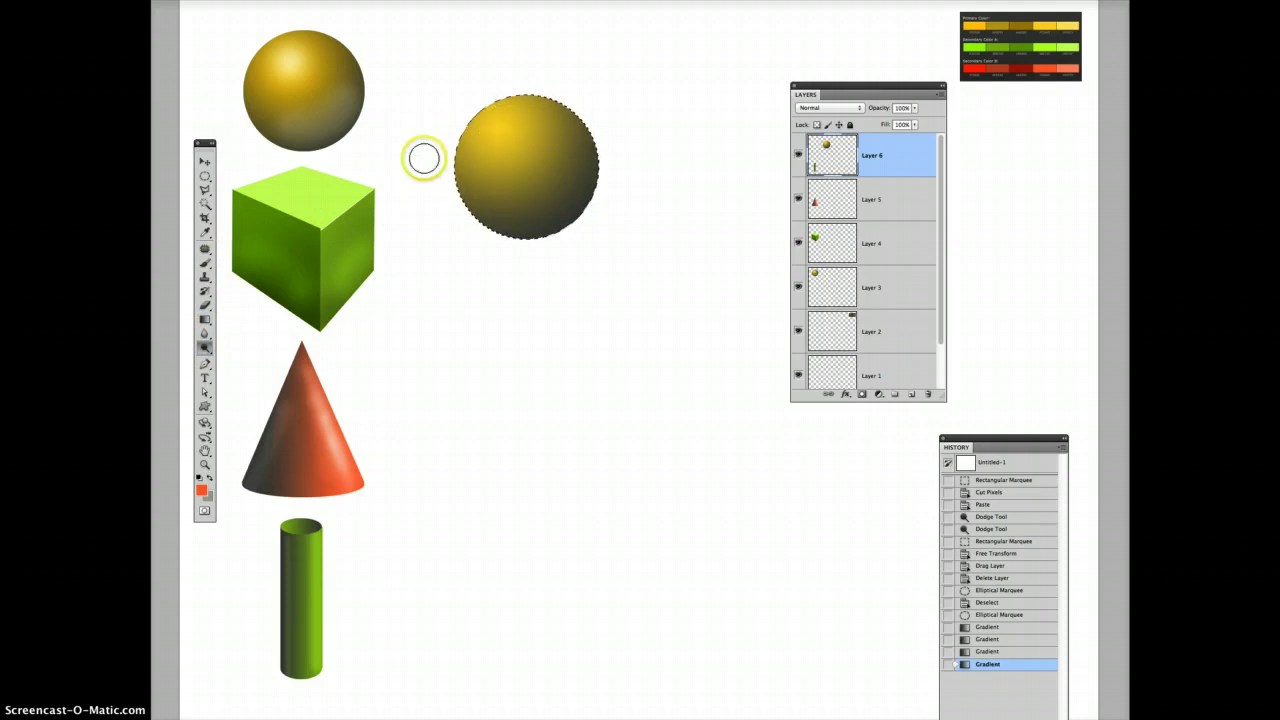
# - Reset colours to black and white and dab a brighter highlight onto the new sphere
pyautogui.click(204, 262)
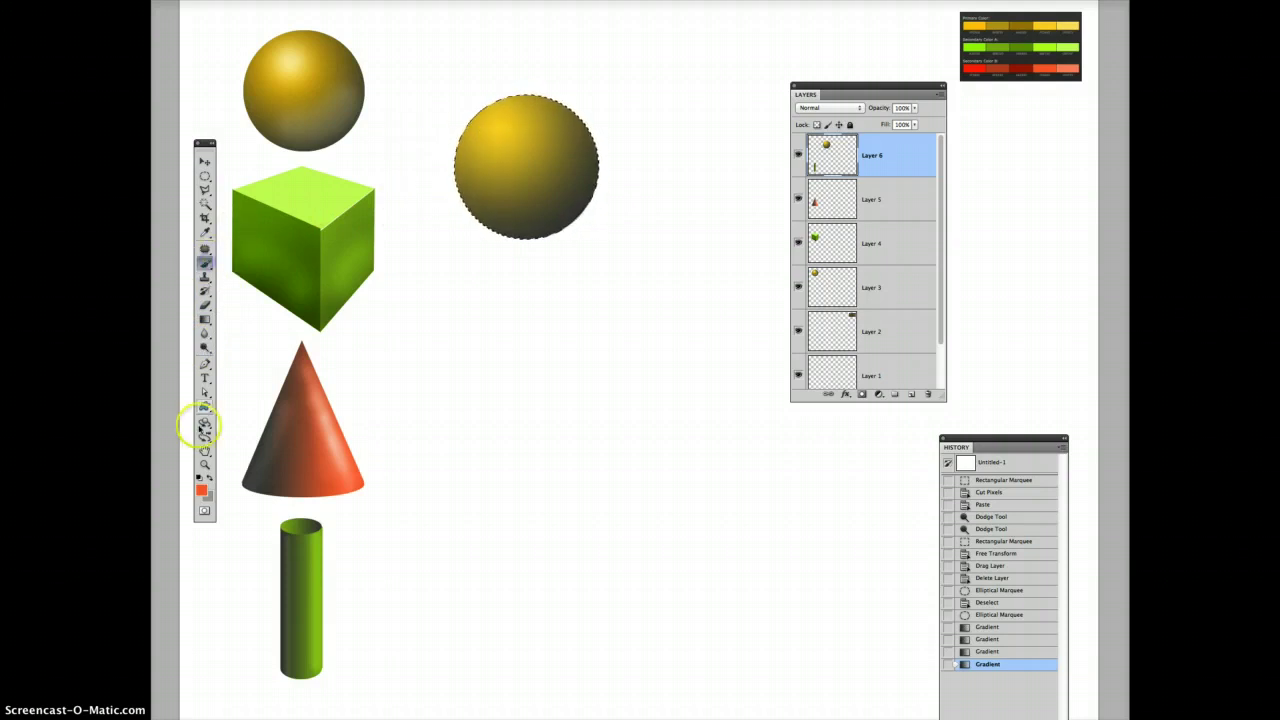
pyautogui.click(198, 478)
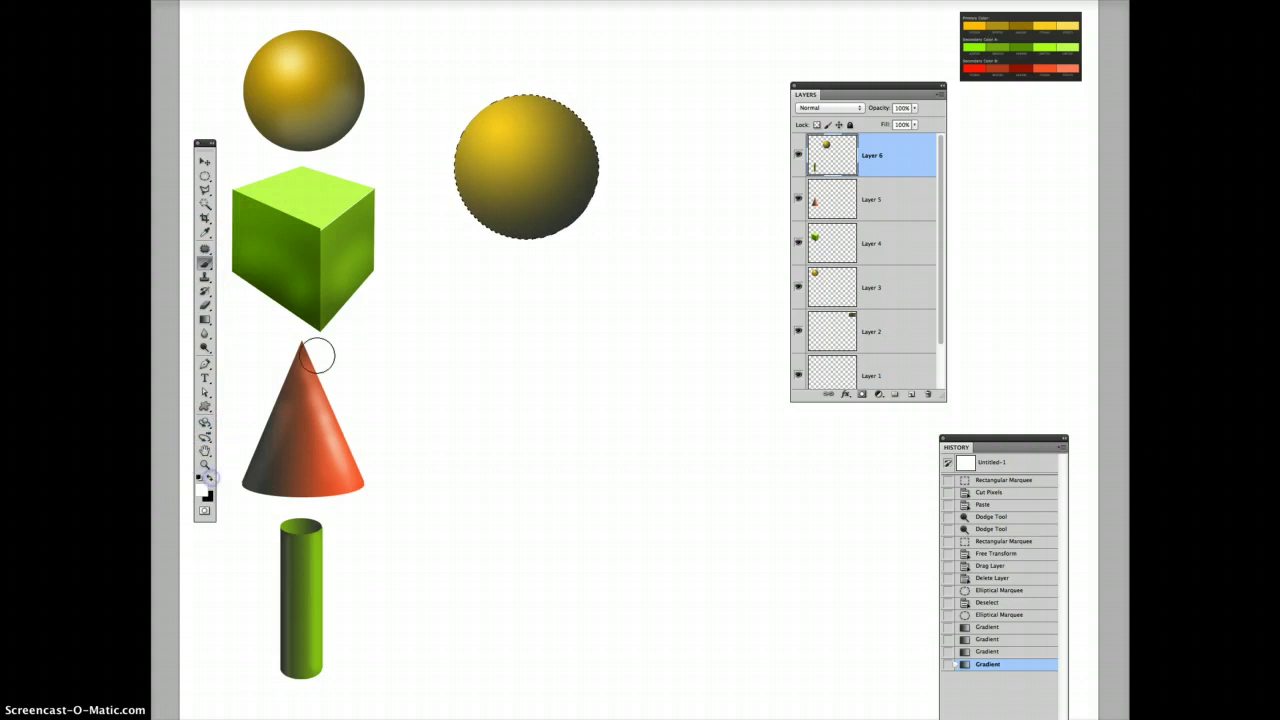
pyautogui.click(502, 130)
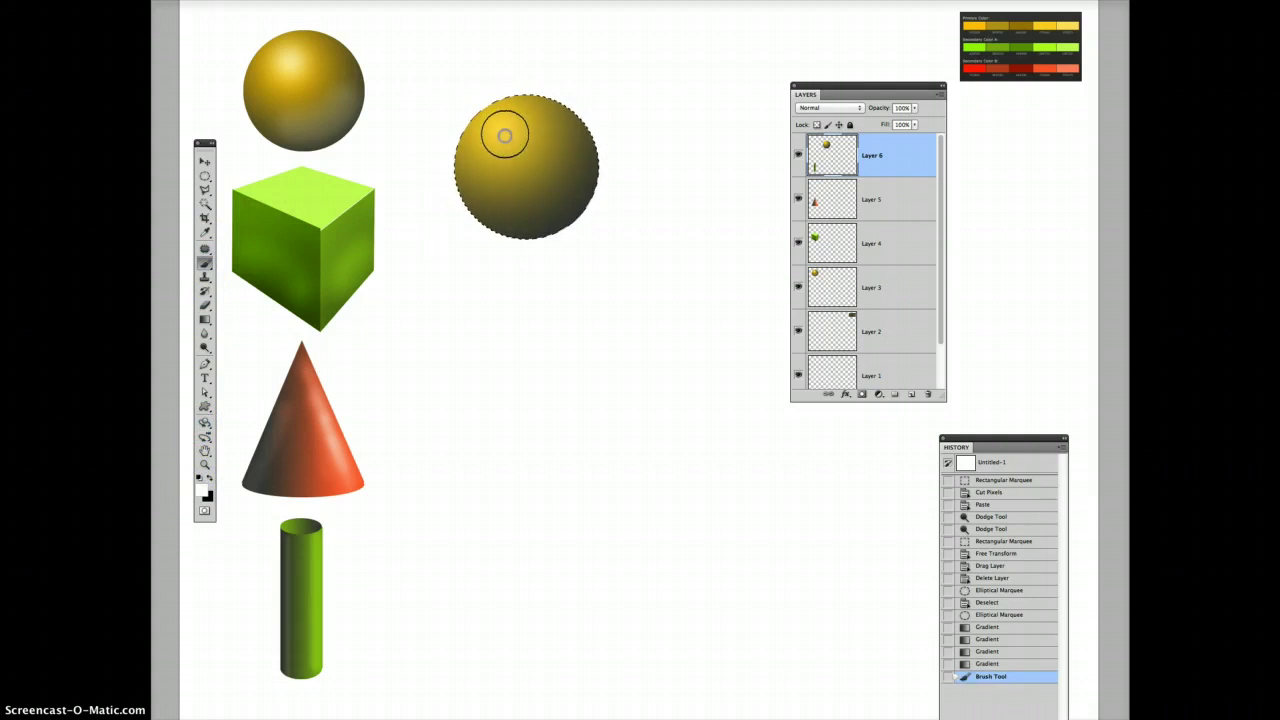
pyautogui.click(505, 134)
pyautogui.click(507, 131)
pyautogui.click(508, 129)
pyautogui.click(505, 148)
pyautogui.click(498, 143)
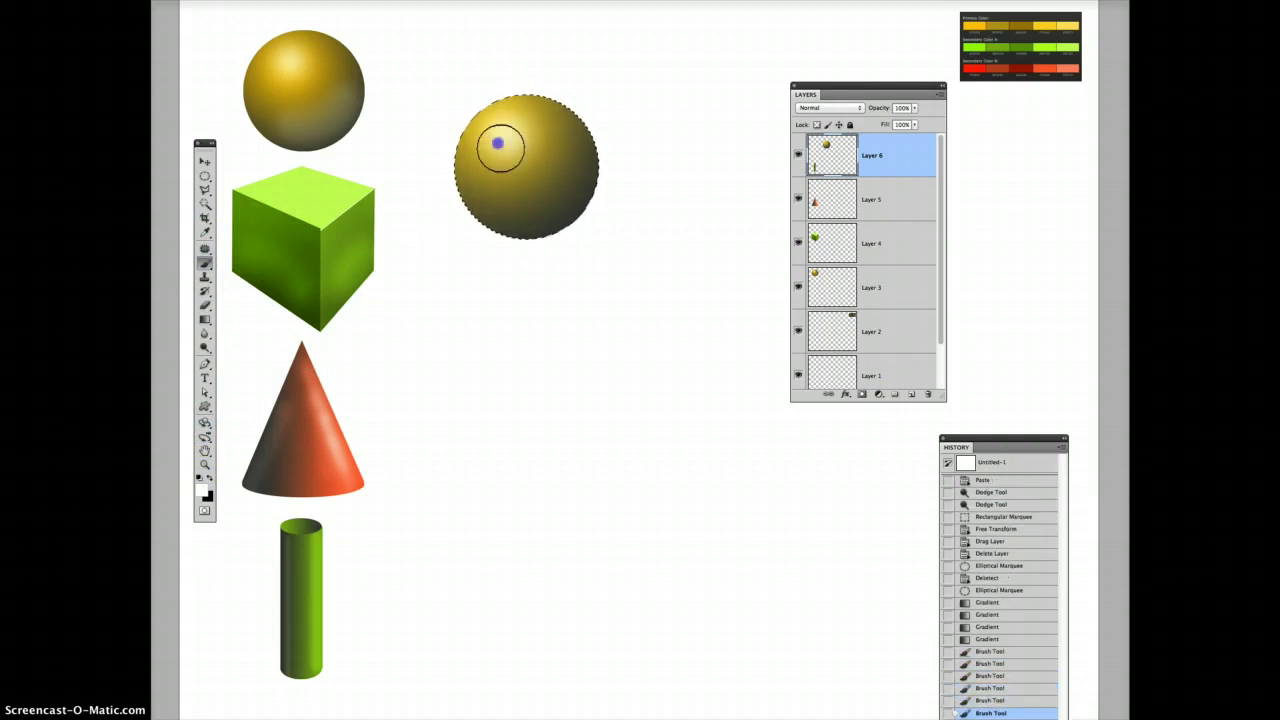
# - Shade the sphere's lower right with soft brush strokes, undoing one bad stroke
pyautogui.click(503, 140)
pyautogui.click(508, 203)
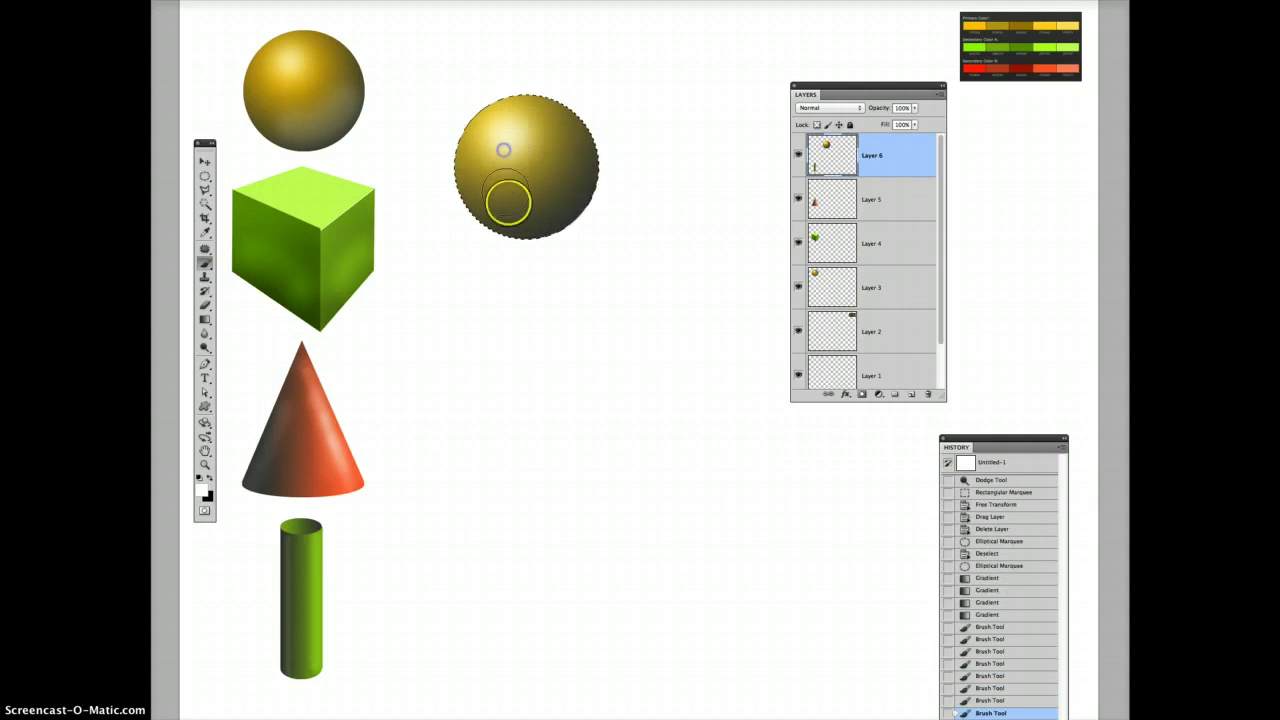
pyautogui.click(566, 190)
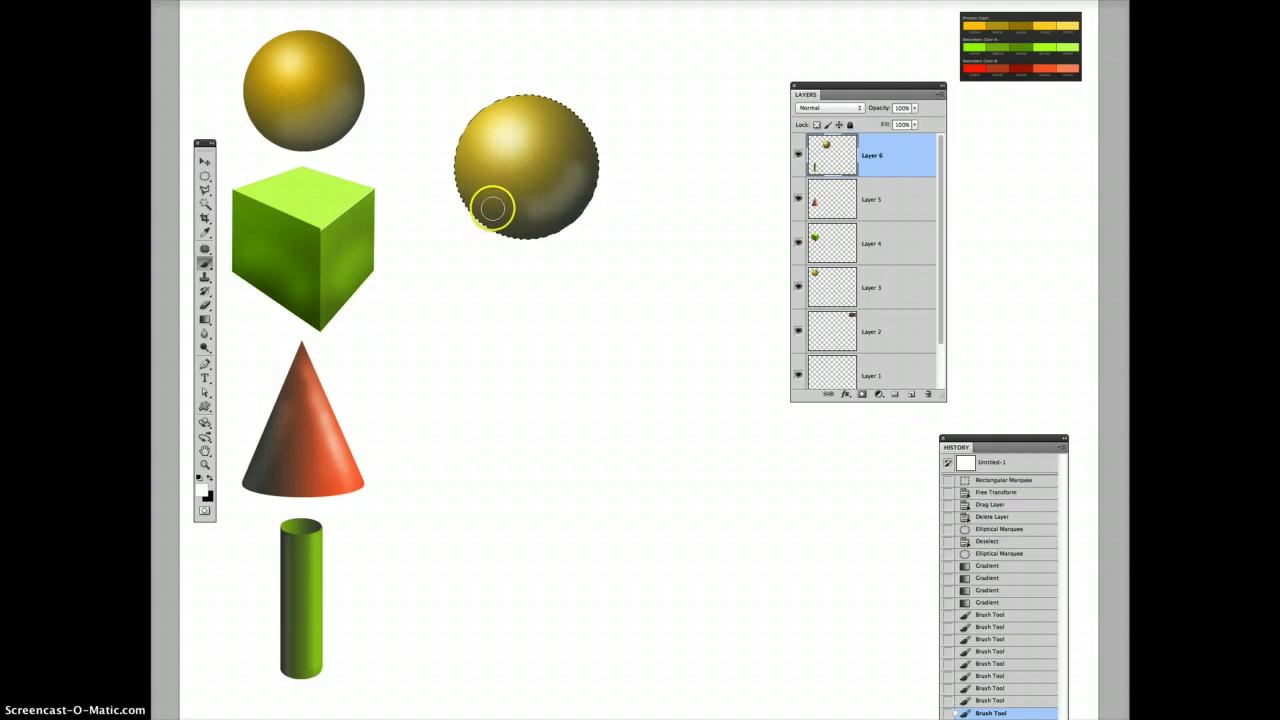
pyautogui.press('super+z')
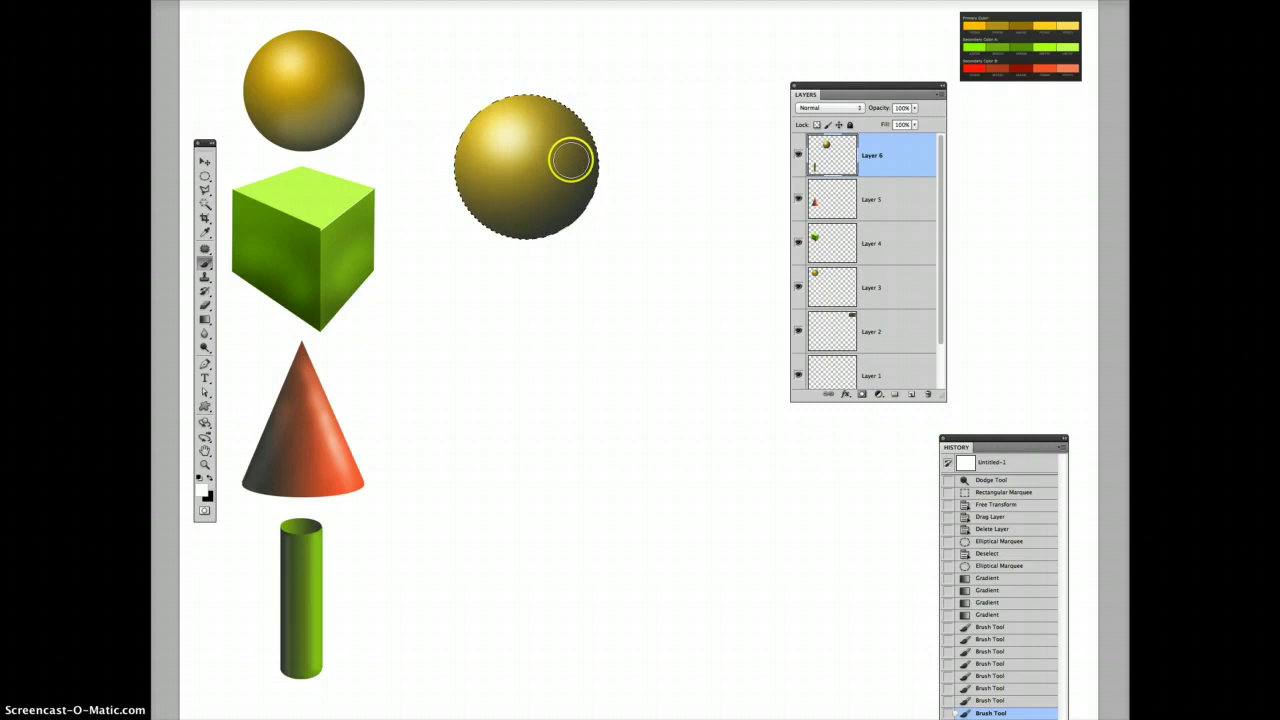
pyautogui.click(549, 211)
pyautogui.click(567, 190)
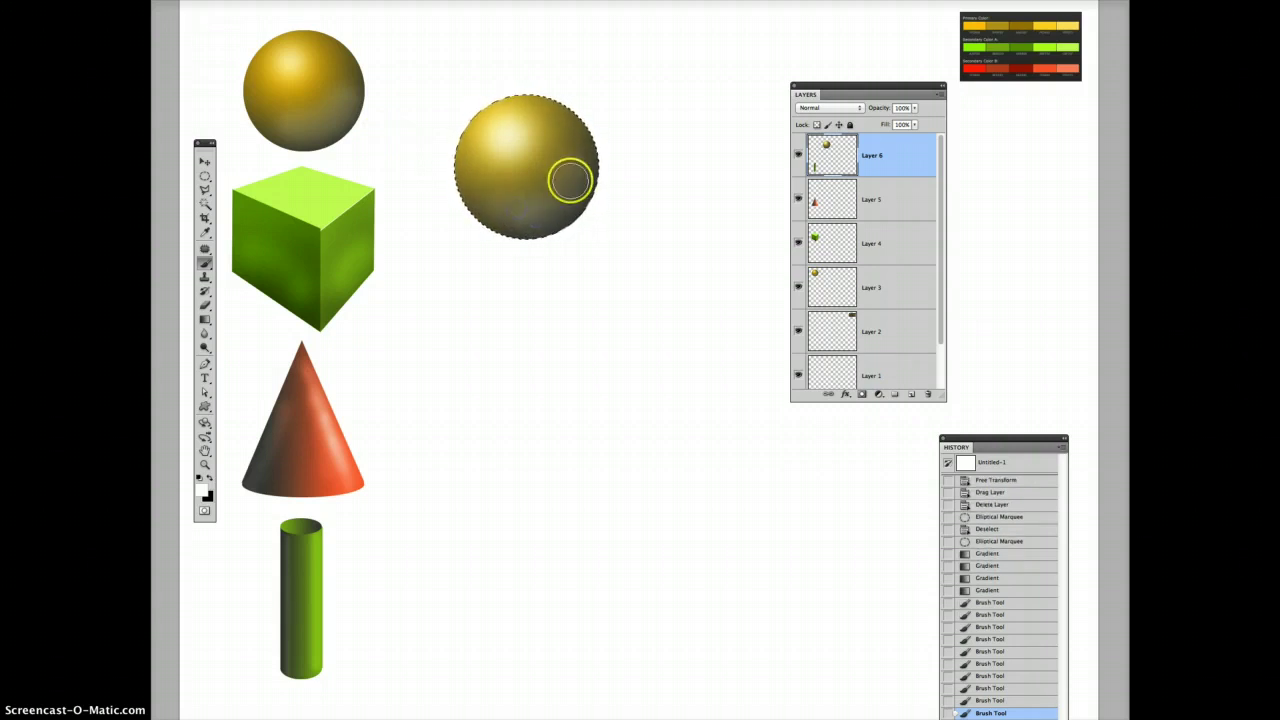
pyautogui.click(556, 196)
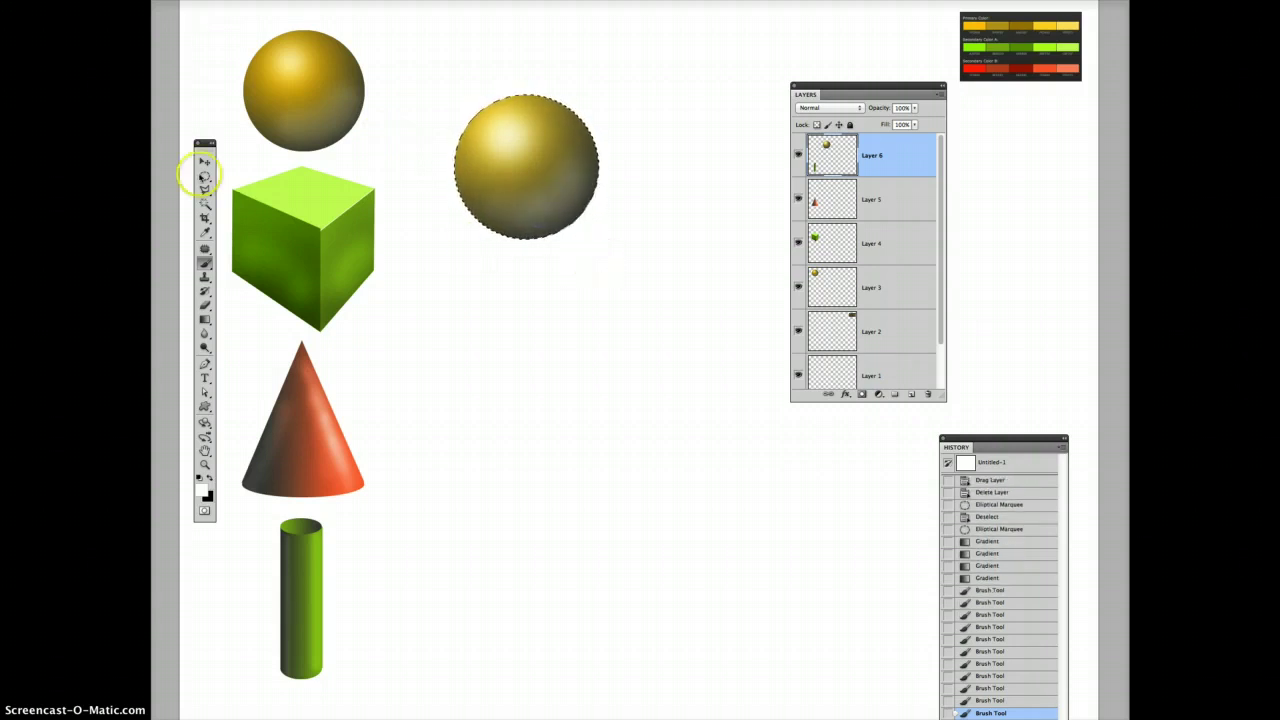
# - Try moving the sphere and selecting below it, then revert those changes in History
pyautogui.click(201, 162)
pyautogui.click(417, 141)
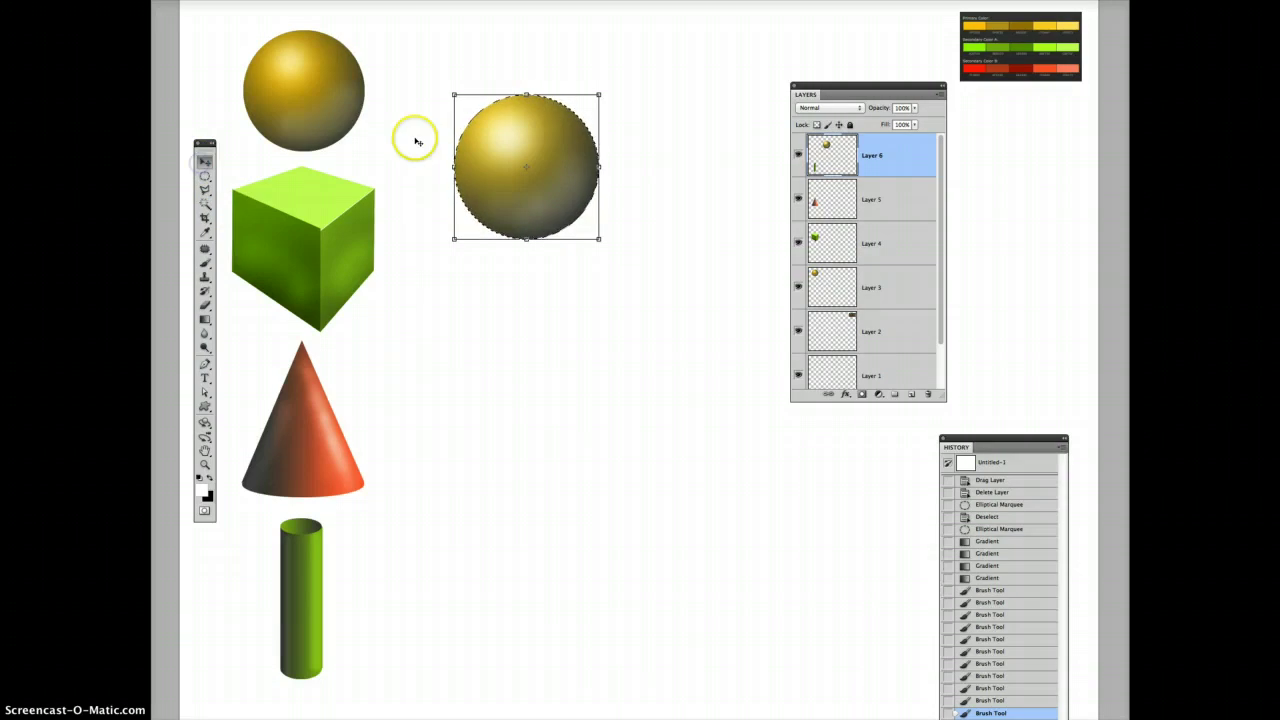
pyautogui.moveTo(488, 152); pyautogui.dragTo(488, 87)
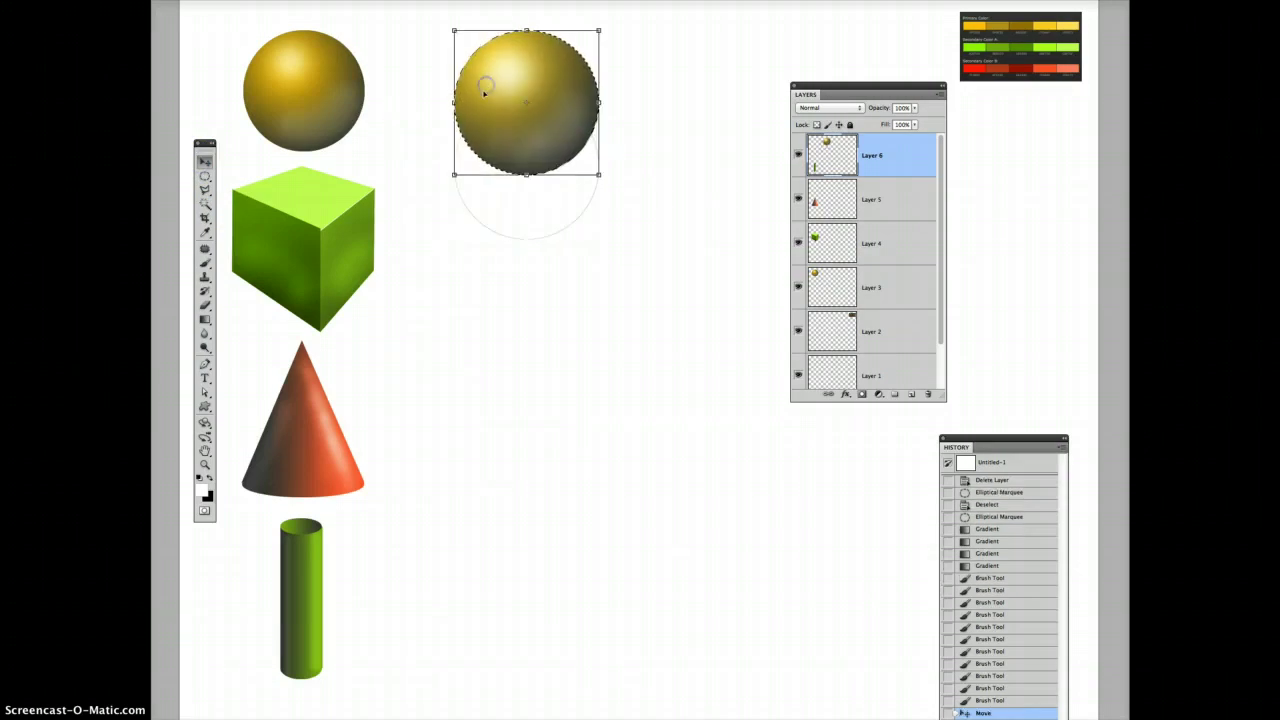
pyautogui.click(204, 176)
pyautogui.moveTo(430, 145); pyautogui.dragTo(452, 208)
pyautogui.moveTo(619, 274); pyautogui.dragTo(617, 274)
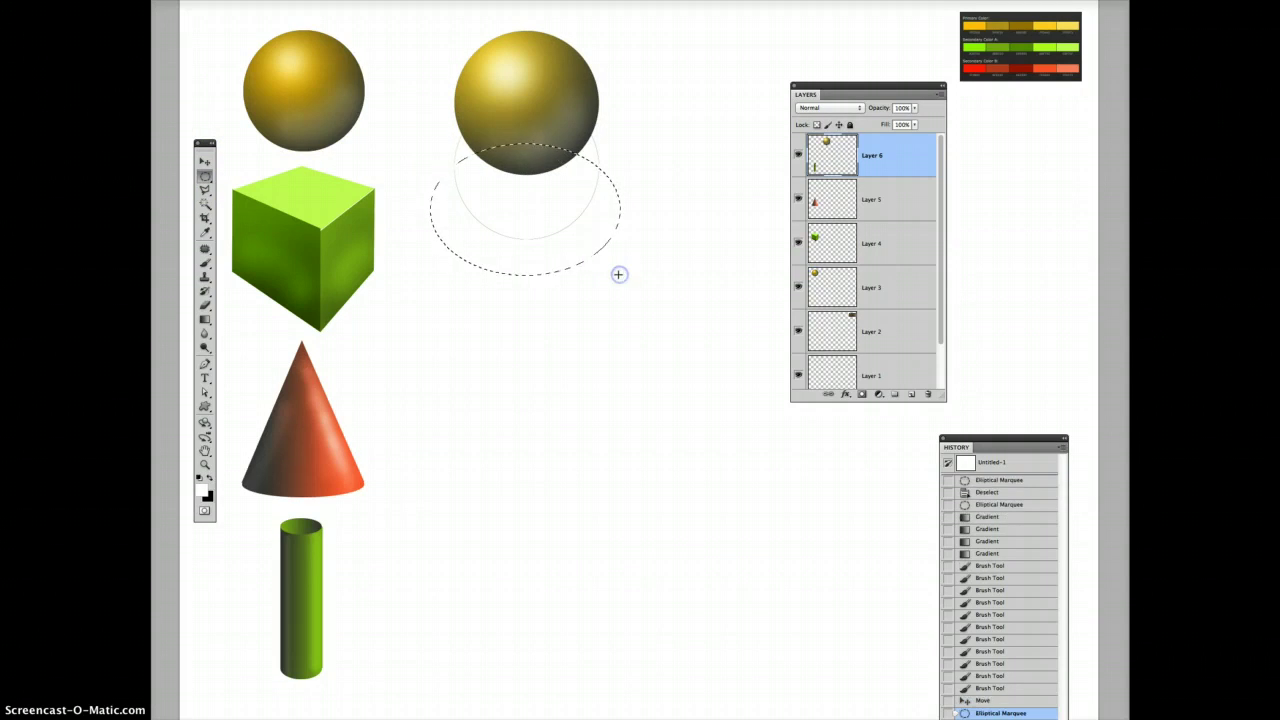
pyautogui.press('Down')
pyautogui.click(602, 246)
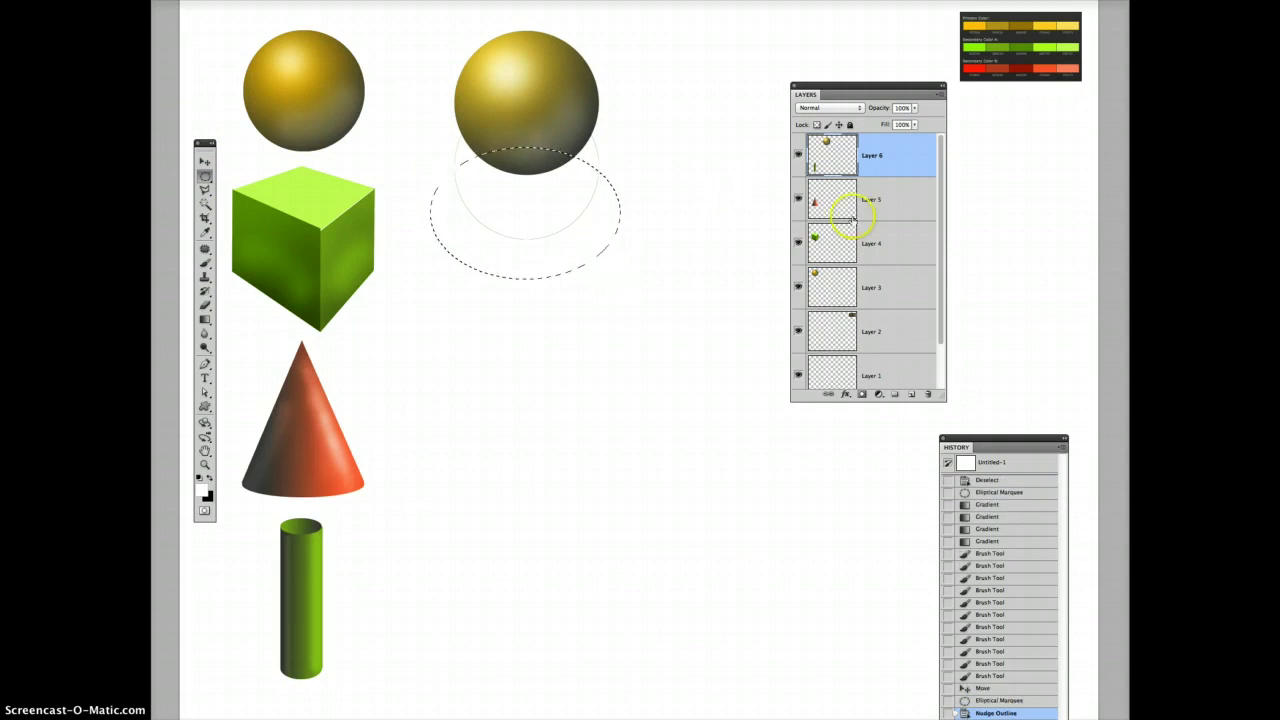
pyautogui.click(984, 700)
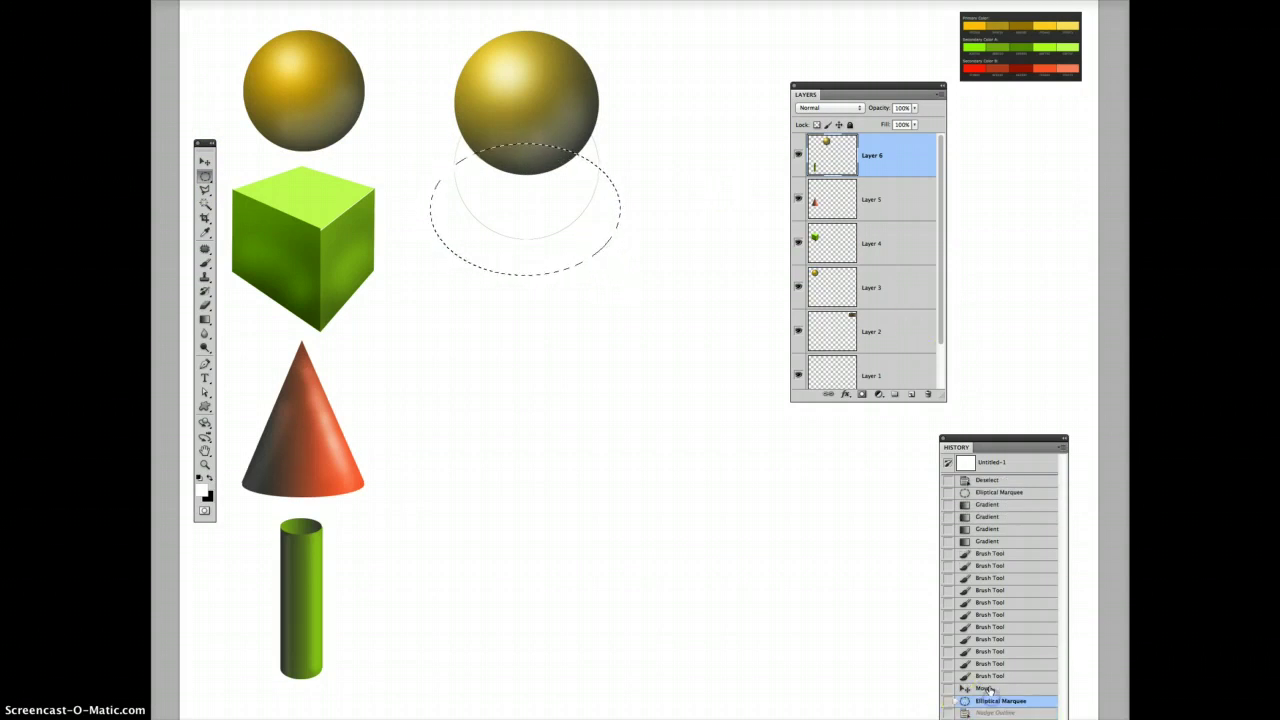
pyautogui.click(988, 688)
pyautogui.click(993, 677)
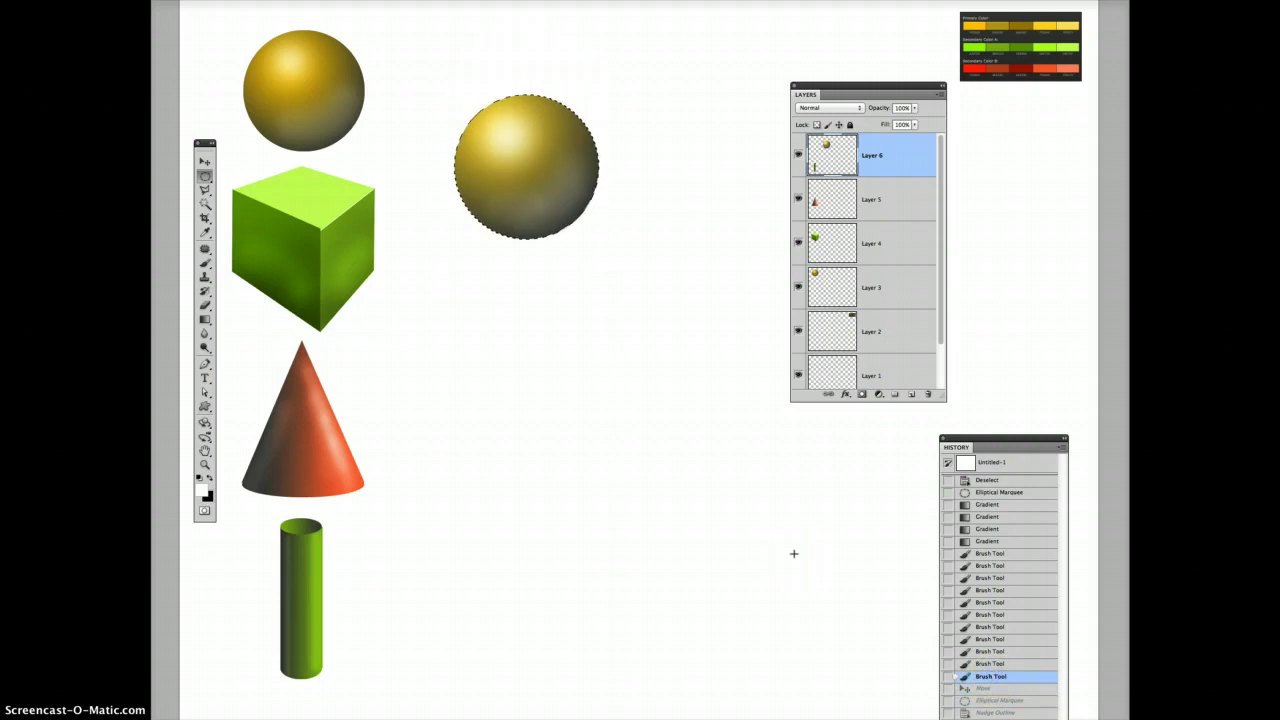
# - Cut and paste the second sphere onto its own layer and move it beside the first sphere
pyautogui.hotkey('ctrl', 'x')
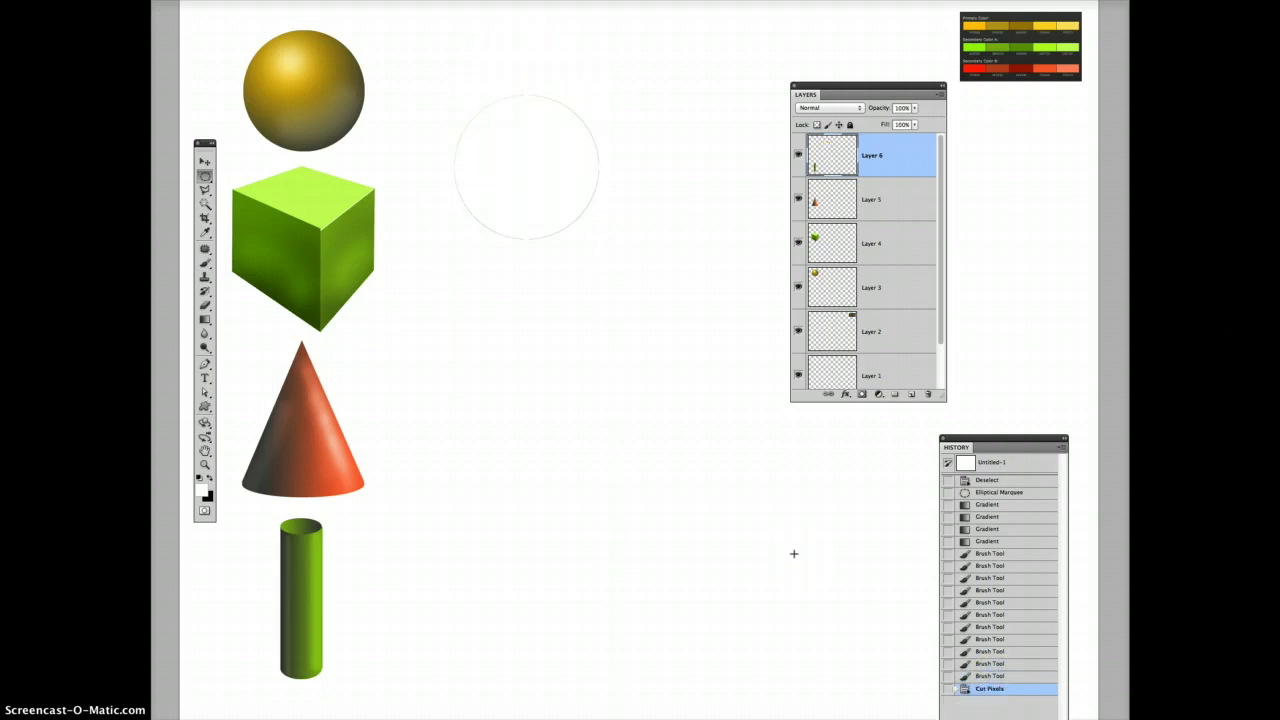
pyautogui.hotkey('ctrl', 'v')
pyautogui.click(204, 406)
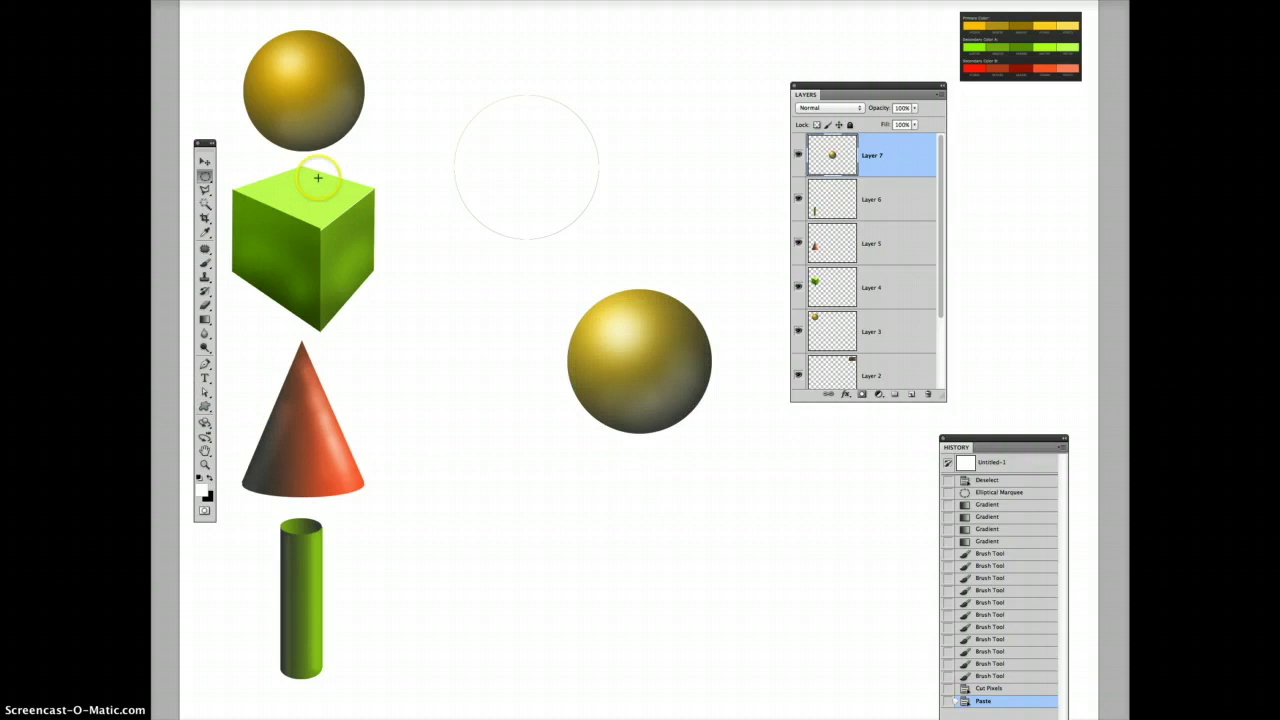
pyautogui.click(204, 161)
pyautogui.moveTo(648, 326); pyautogui.dragTo(488, 57)
pyautogui.click(866, 174)
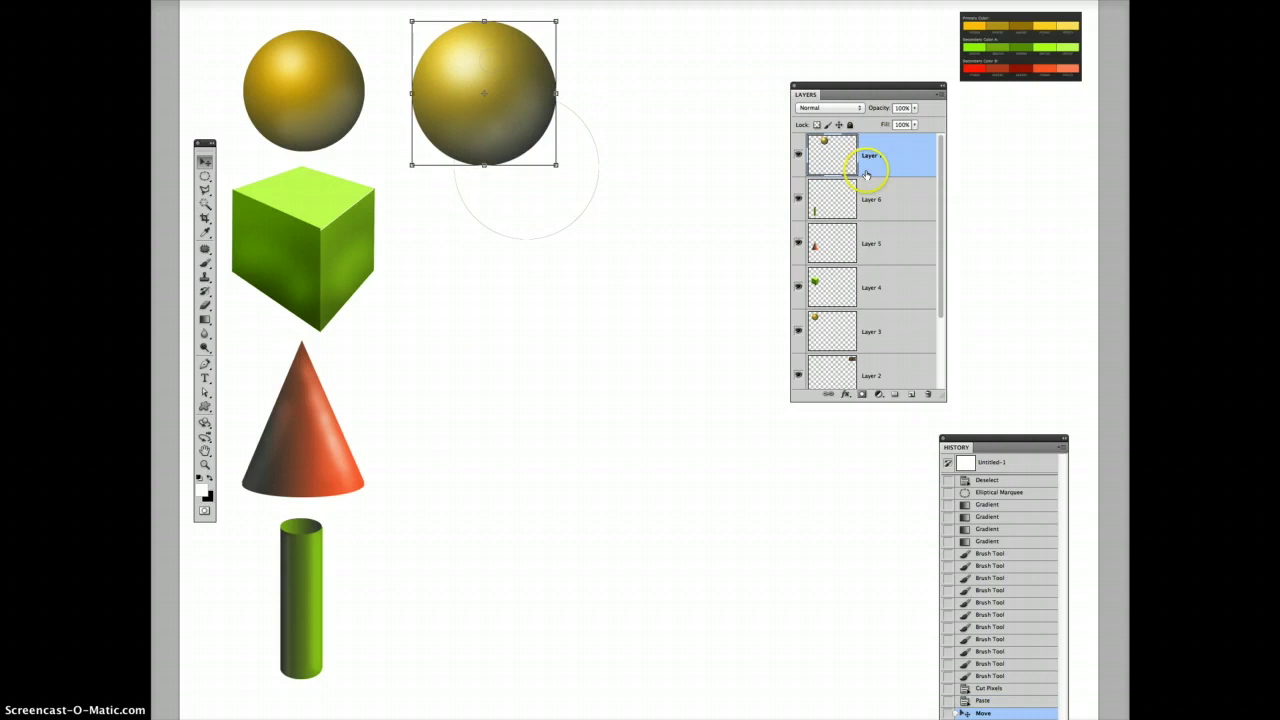
# - On Layer 6, select the faint leftover circle with a rectangular marquee and delete it
pyautogui.click(868, 190)
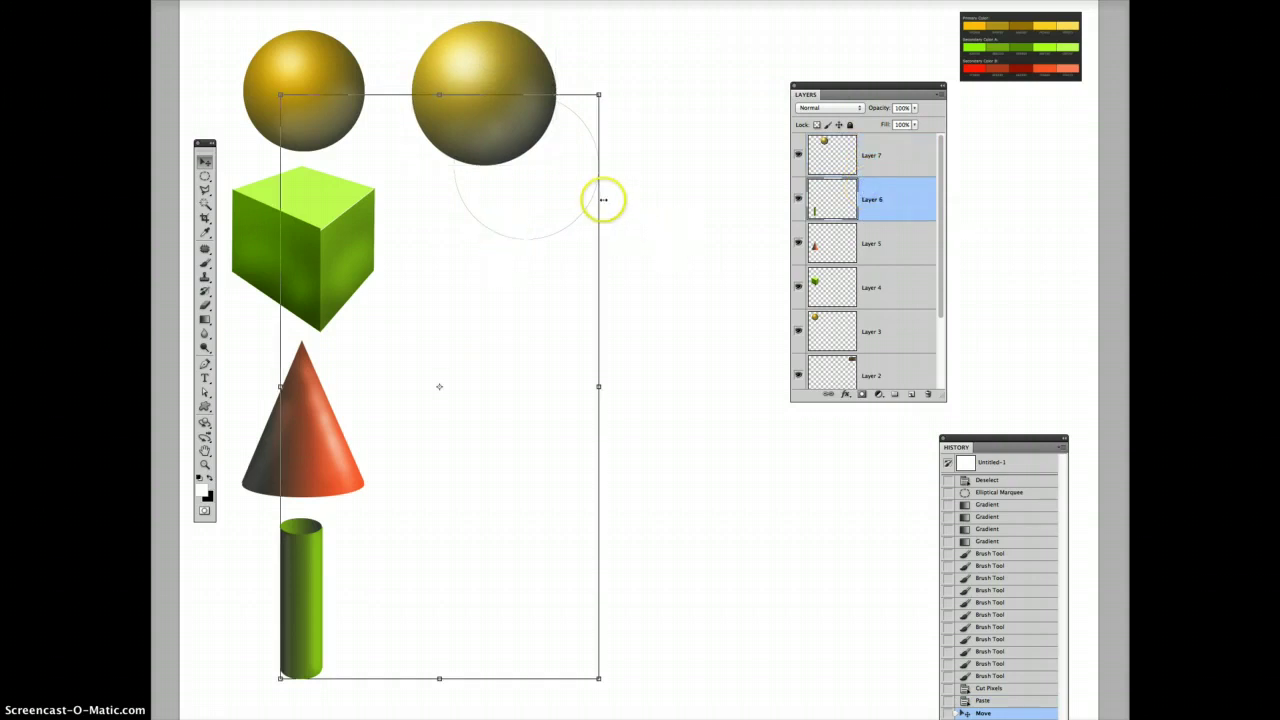
pyautogui.moveTo(205, 176); pyautogui.dragTo(227, 178)
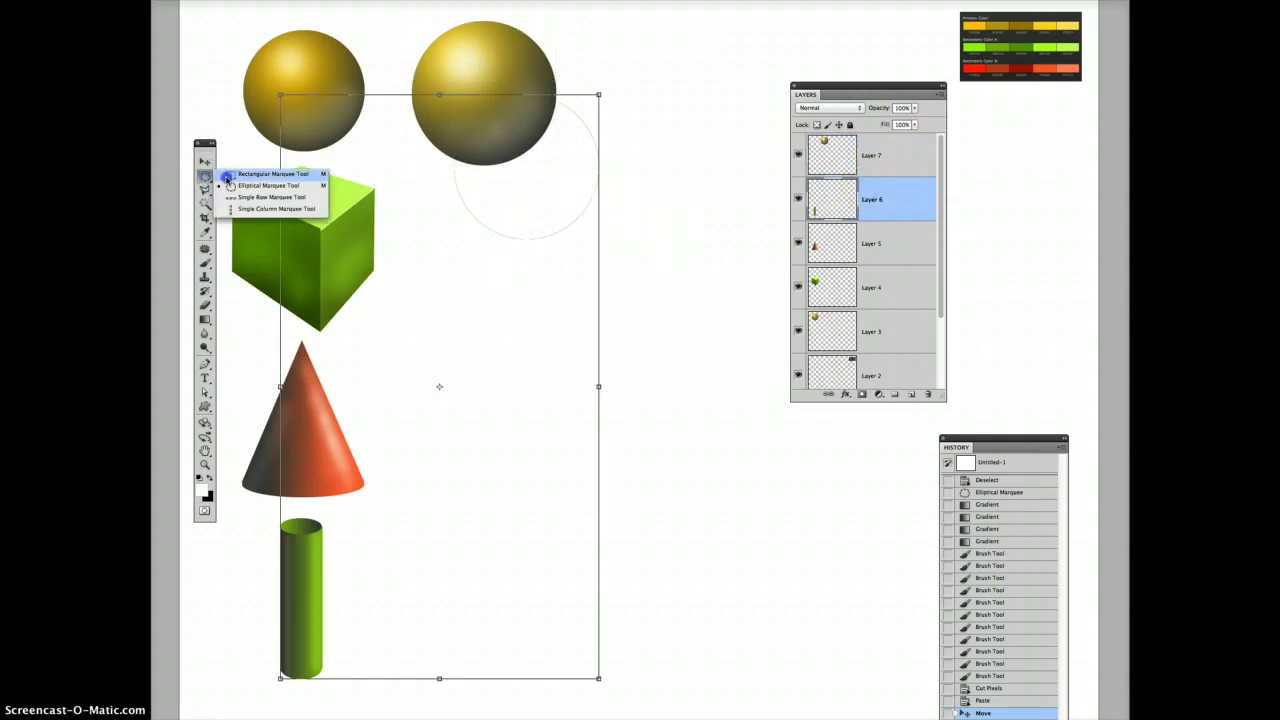
pyautogui.click(227, 178)
pyautogui.moveTo(586, 233); pyautogui.dragTo(629, 252)
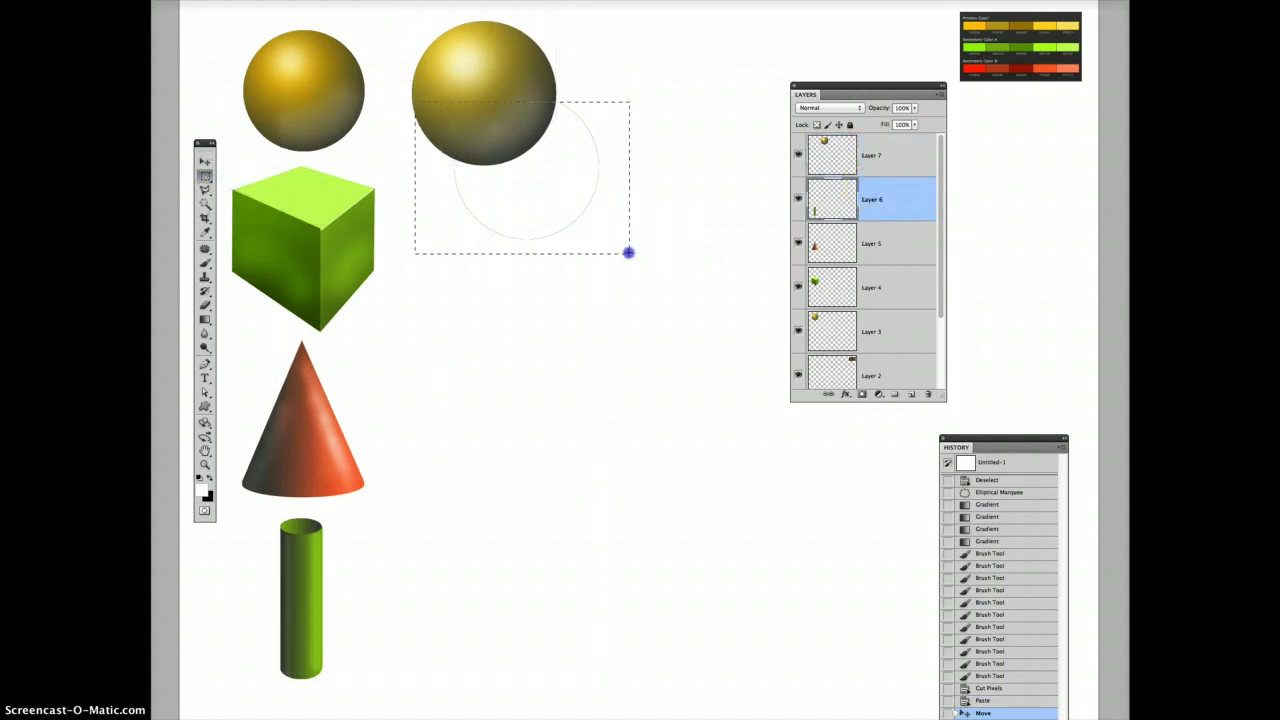
pyautogui.press('Delete')
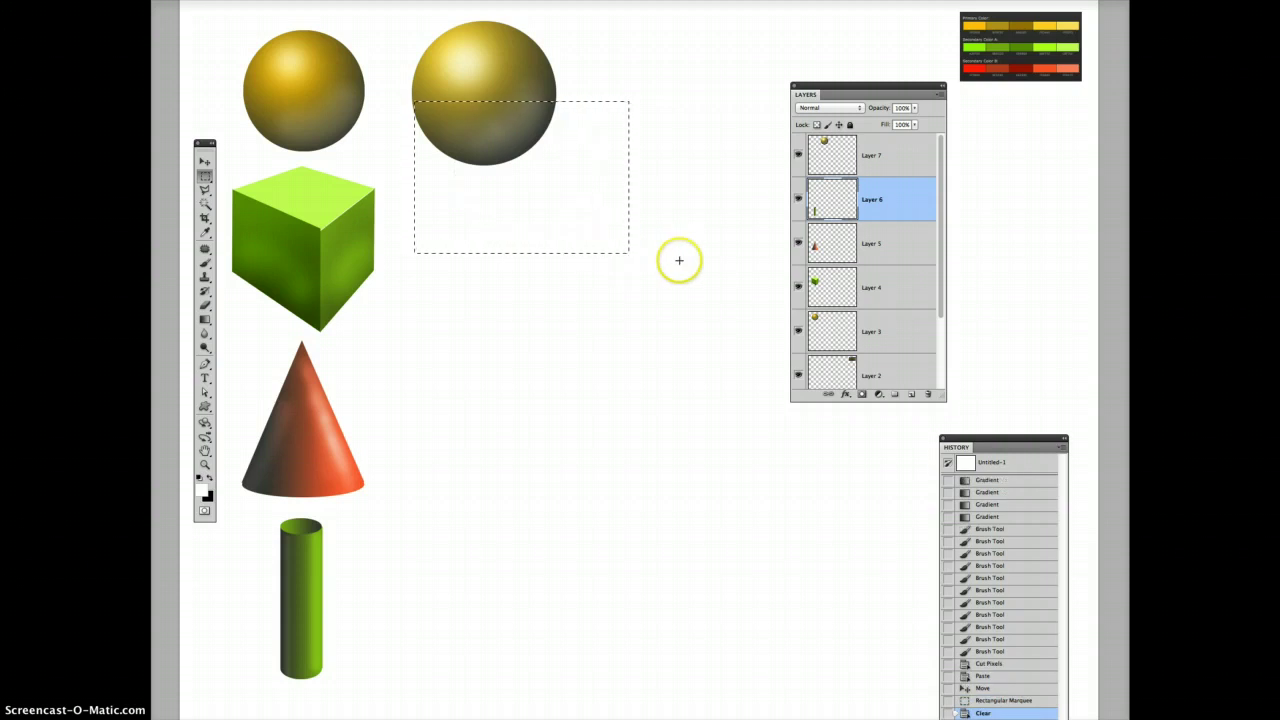
# - Add a new empty Layer 8 above Layer 7 and drop the rectangular selection
pyautogui.click(883, 154)
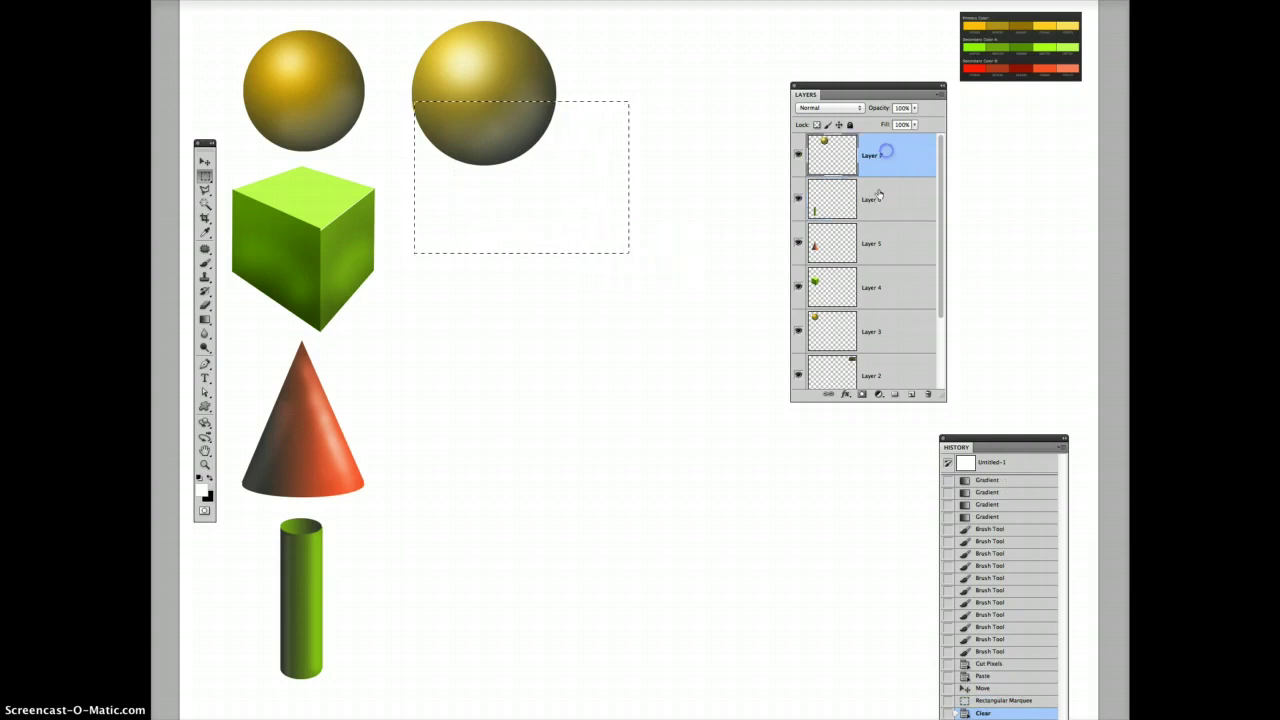
pyautogui.click(911, 394)
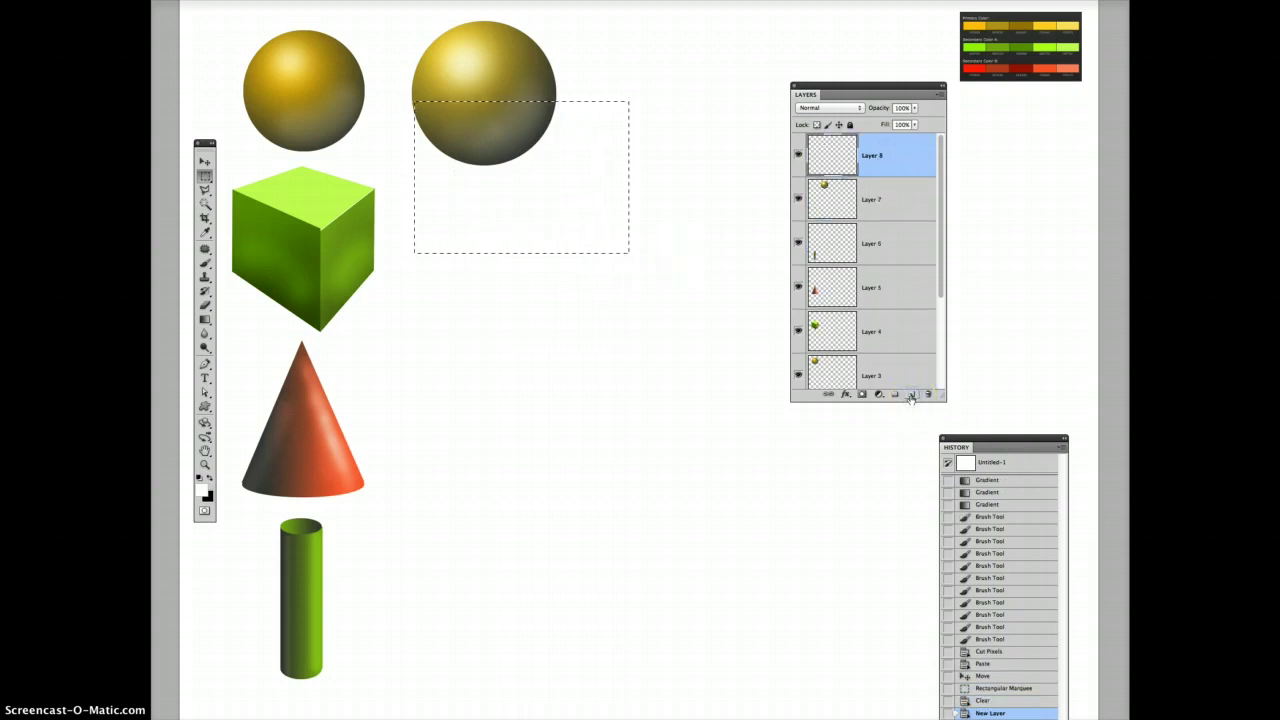
pyautogui.hotkey('ctrl', 'd')
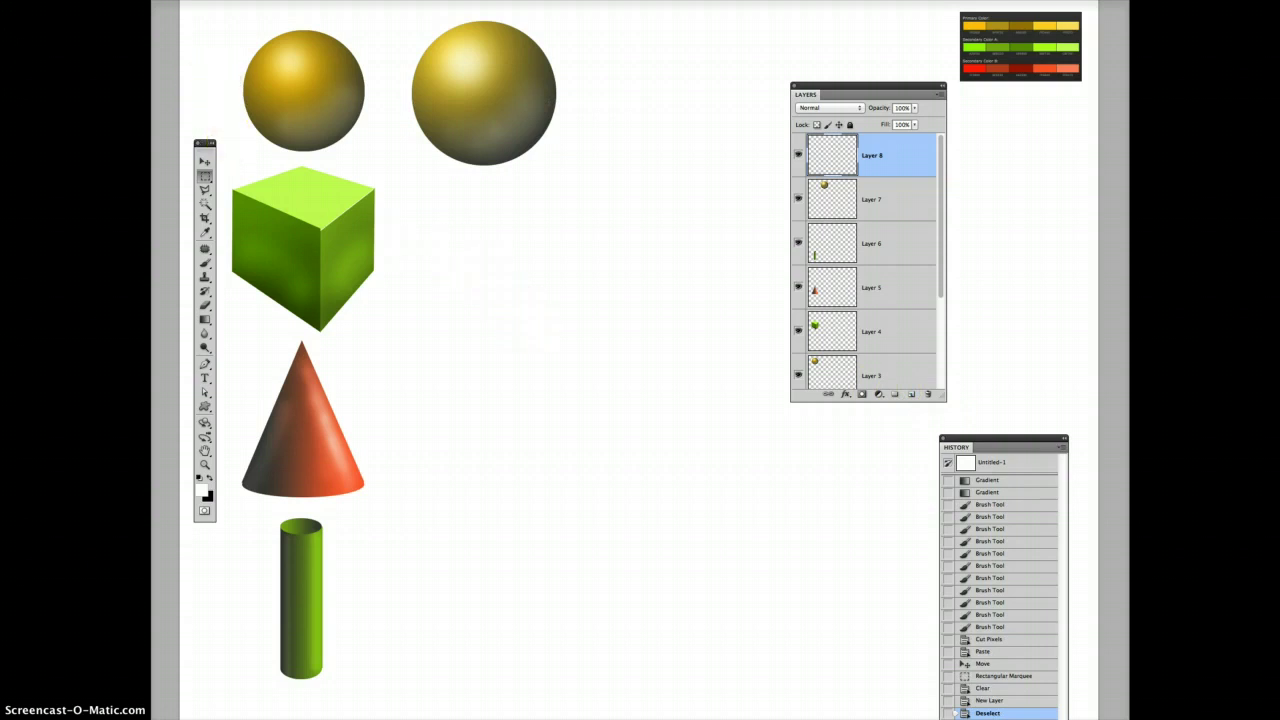
# - Turn on the document grid over the whole canvas
pyautogui.click(225, 0)
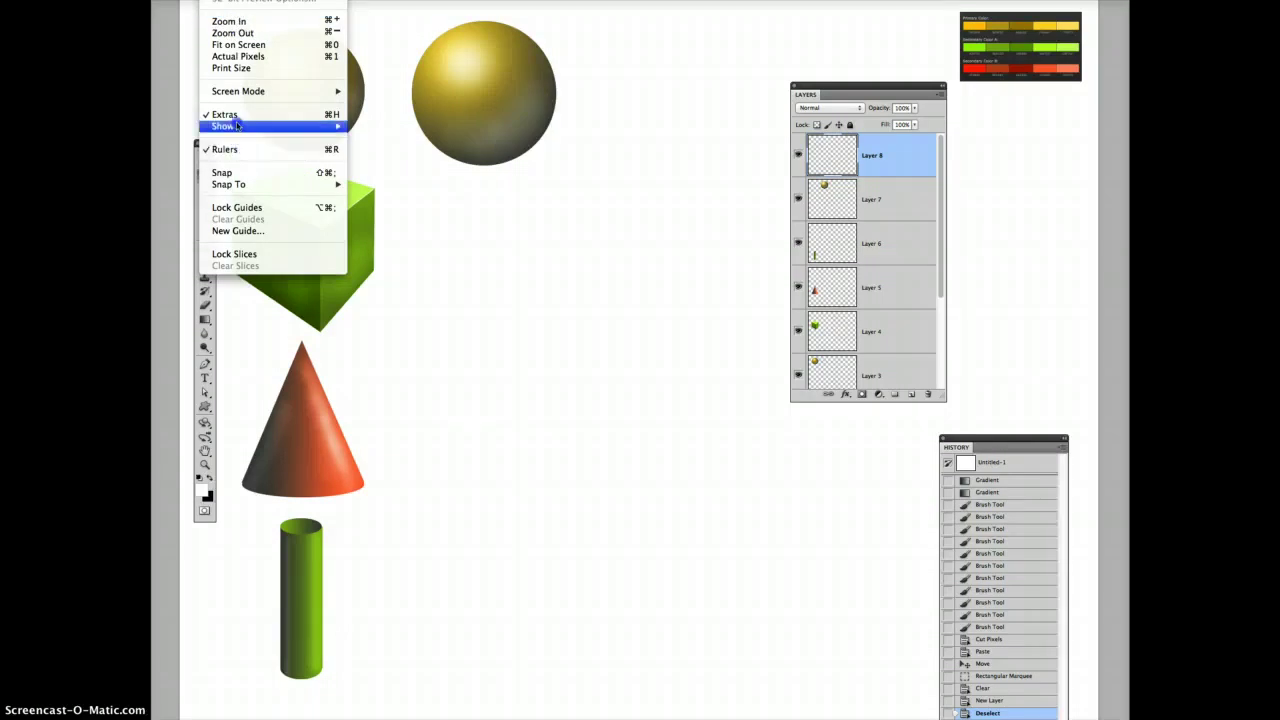
pyautogui.moveTo(225, 126)
pyautogui.click(372, 163)
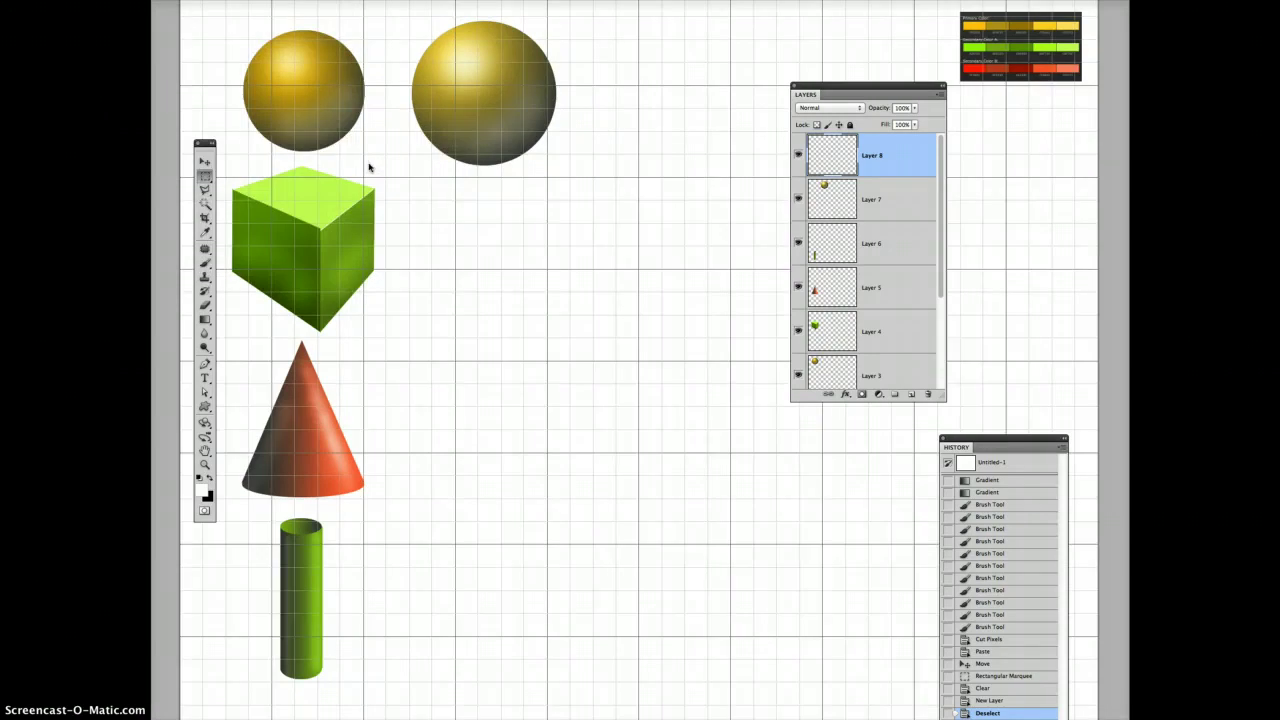
# - Polygonal-lasso a parallelogram top face and fill it with light green sampled from the colour chart
pyautogui.click(205, 190)
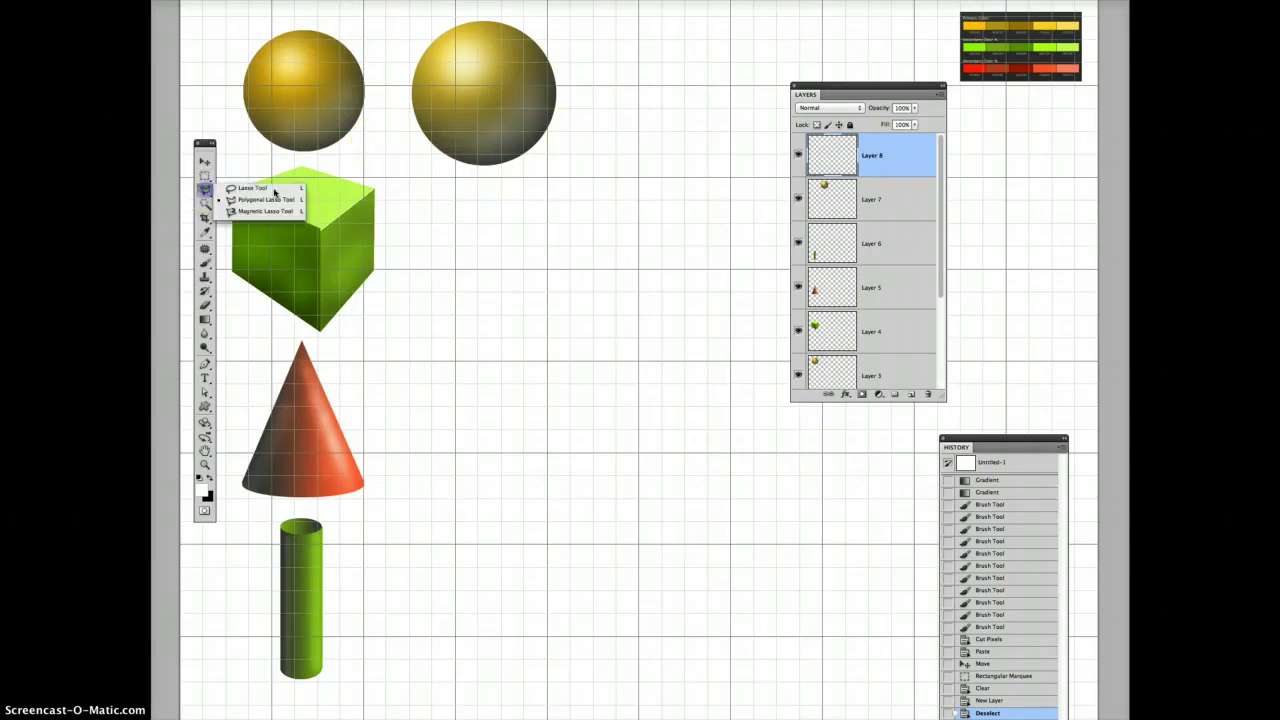
pyautogui.click(548, 200)
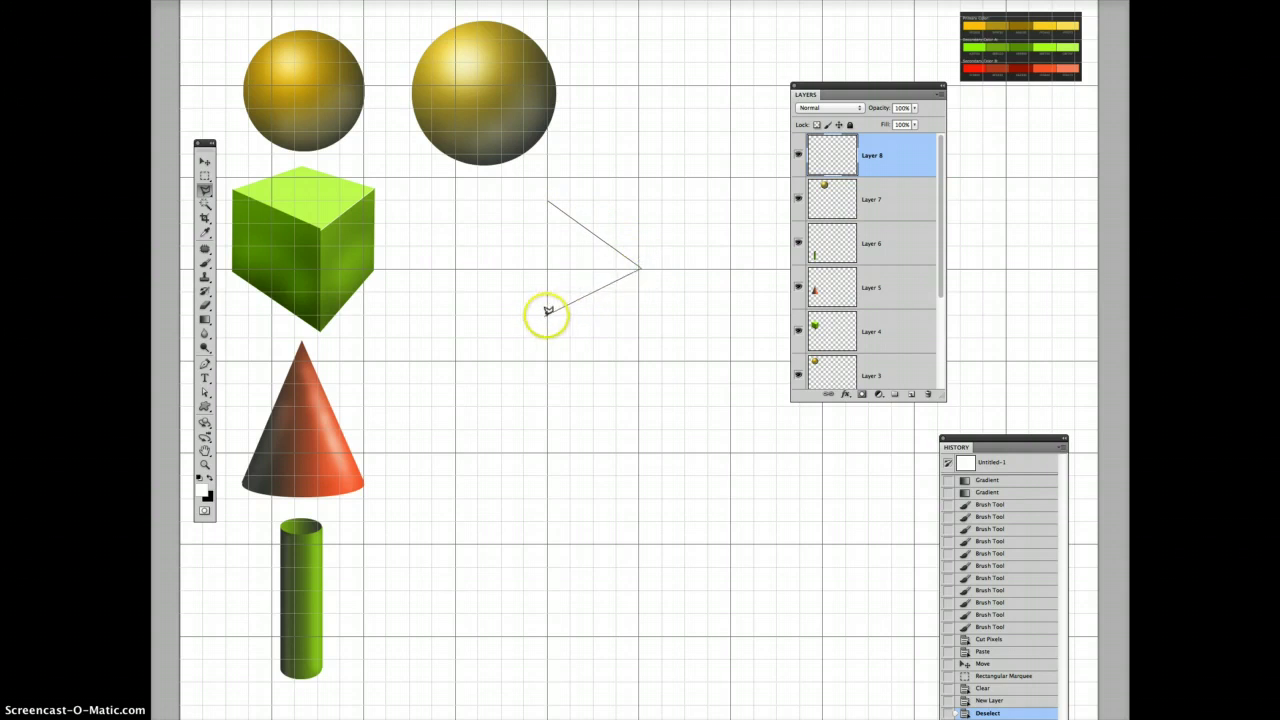
pyautogui.click(522, 313)
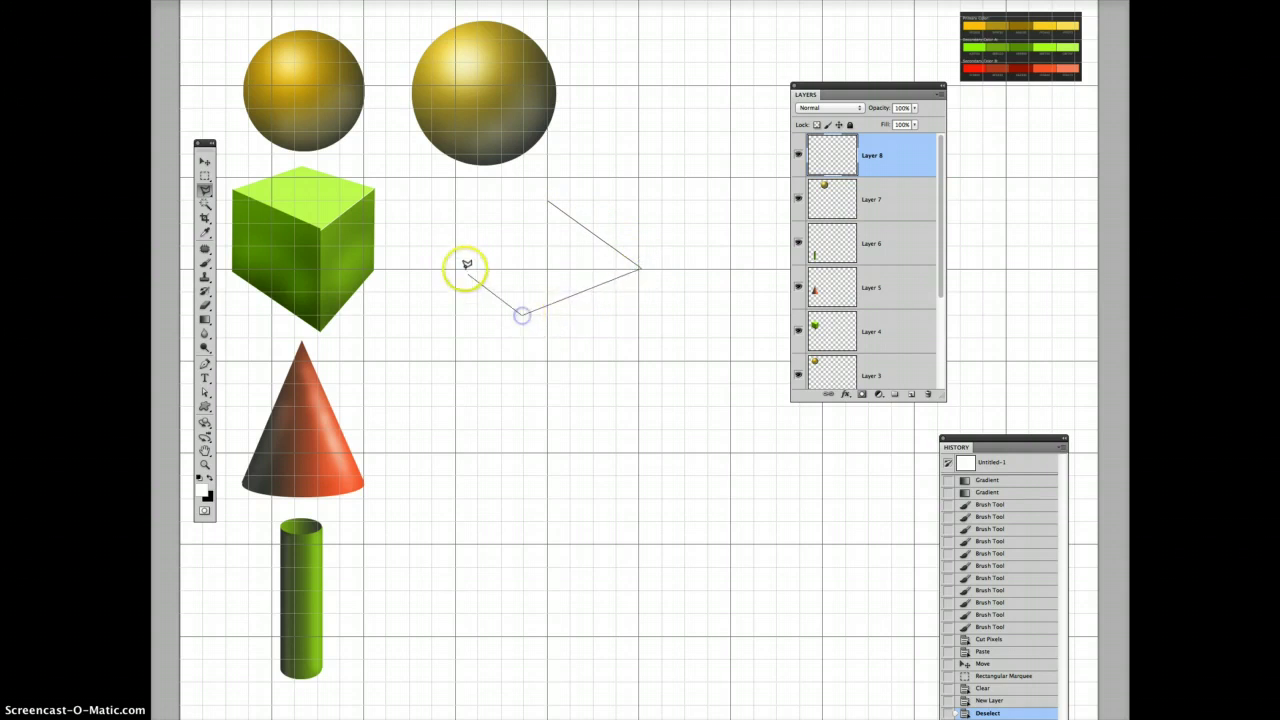
pyautogui.click(548, 200)
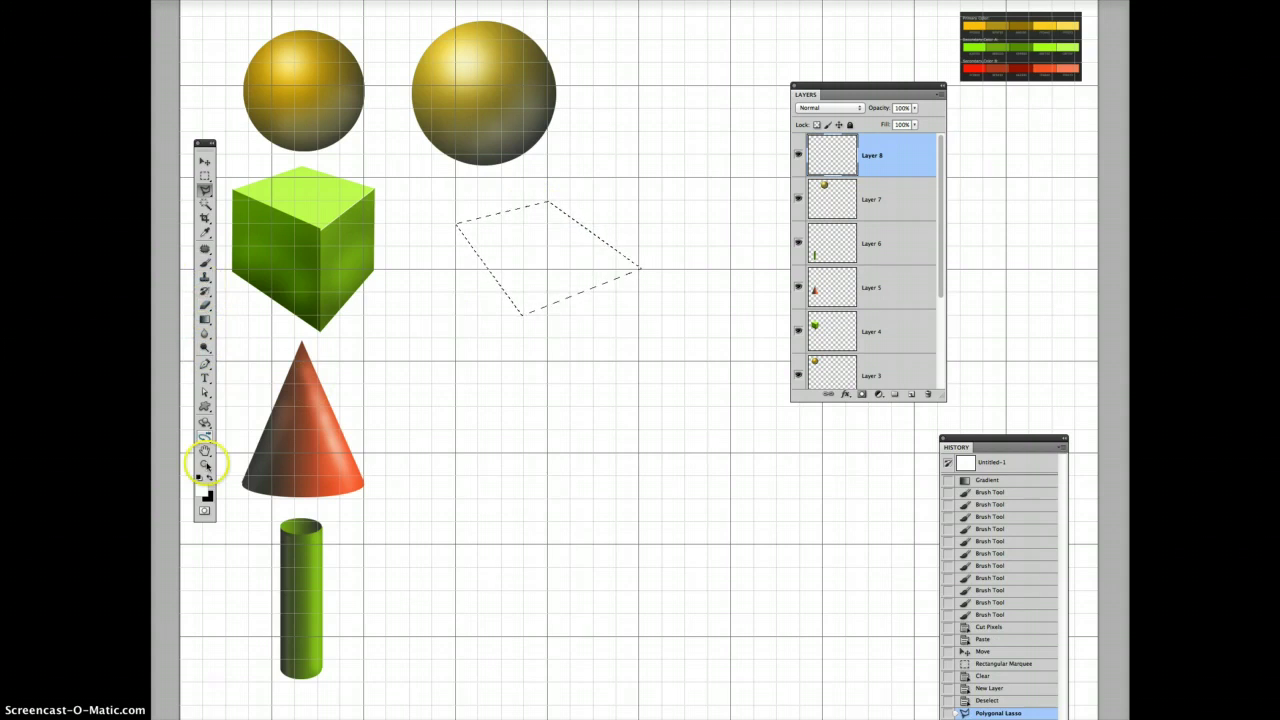
pyautogui.press('i')
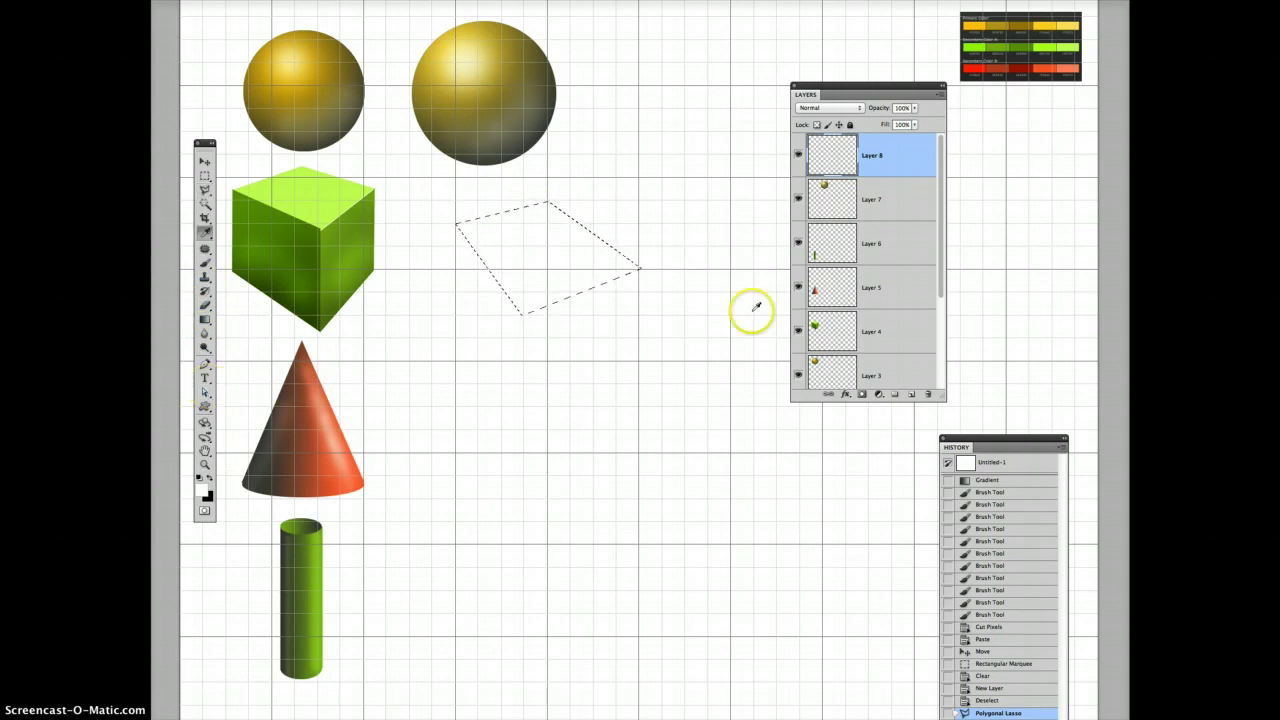
pyautogui.click(1051, 43)
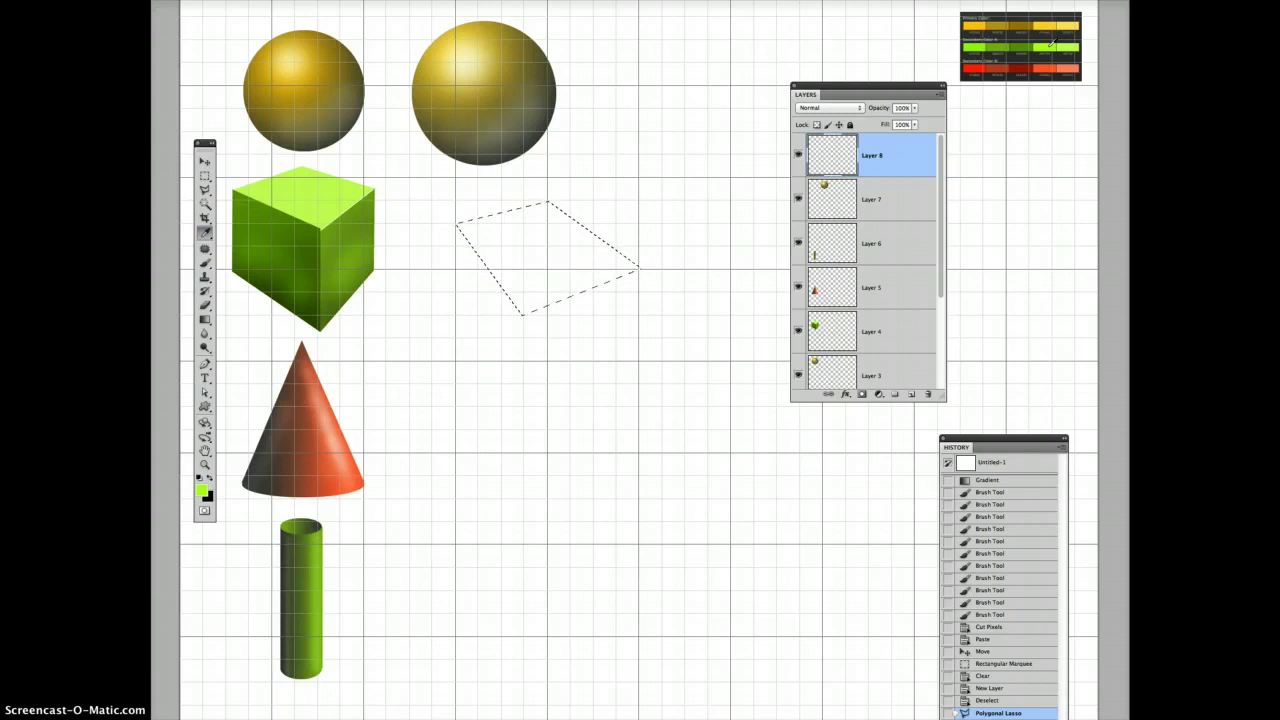
pyautogui.hotkey('alt', 'BackSpace')
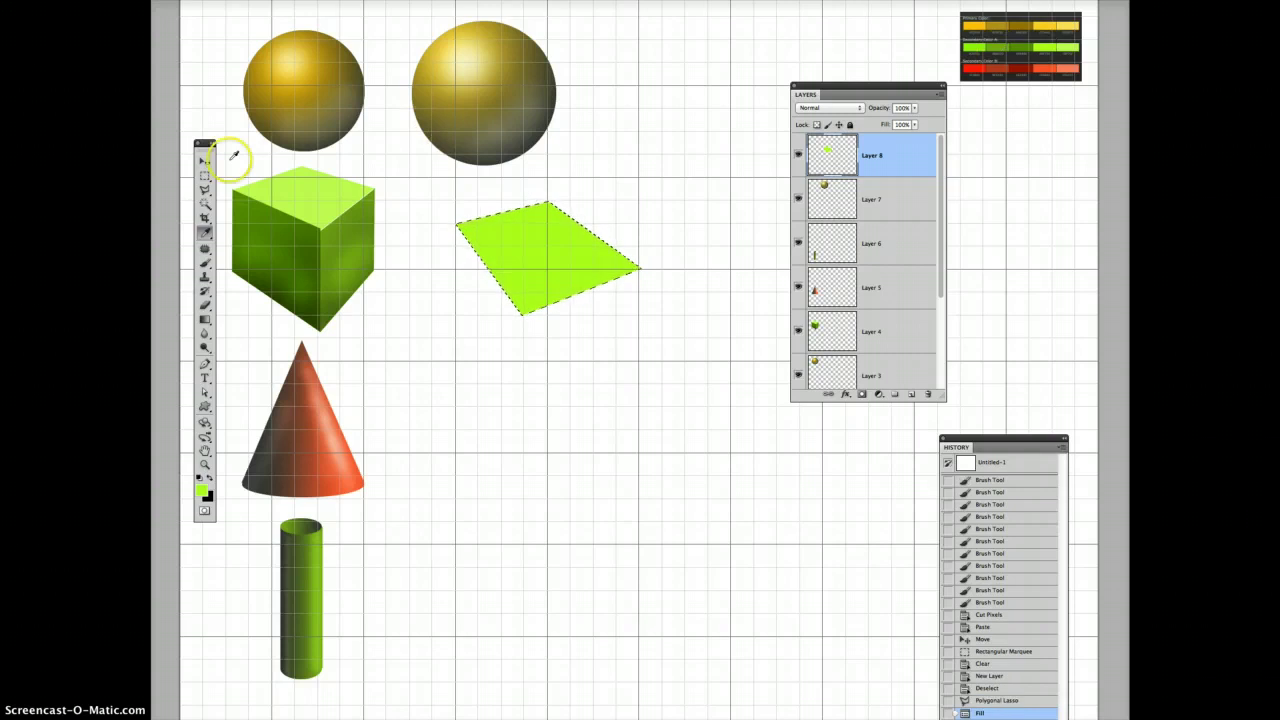
# - Lasso the cube's right face and fill it with a darker green from the chart
pyautogui.click(204, 190)
pyautogui.moveTo(458, 222)
pyautogui.mouseDown()
pyautogui.moveTo(543, 317)
pyautogui.moveTo(634, 251)
pyautogui.moveTo(642, 262)
pyautogui.mouseUp()
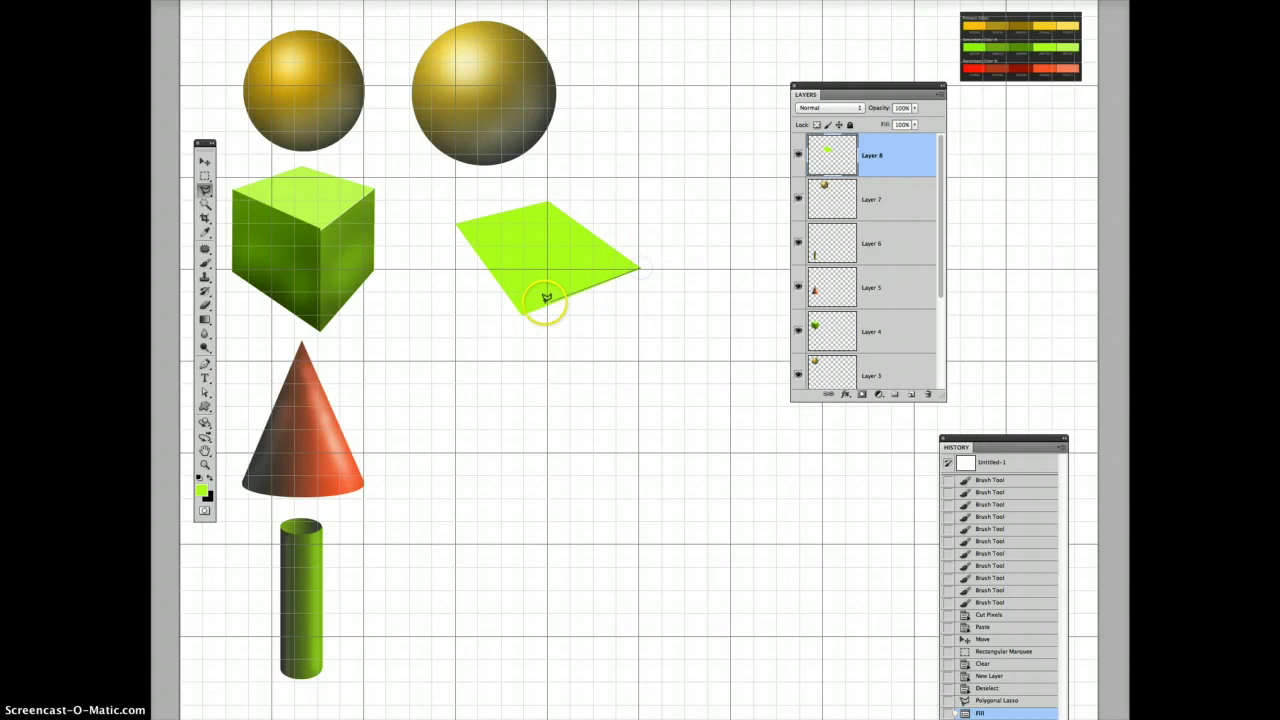
pyautogui.moveTo(522, 312)
pyautogui.mouseDown()
pyautogui.moveTo(525, 425)
pyautogui.moveTo(634, 354)
pyautogui.moveTo(638, 402)
pyautogui.mouseUp()
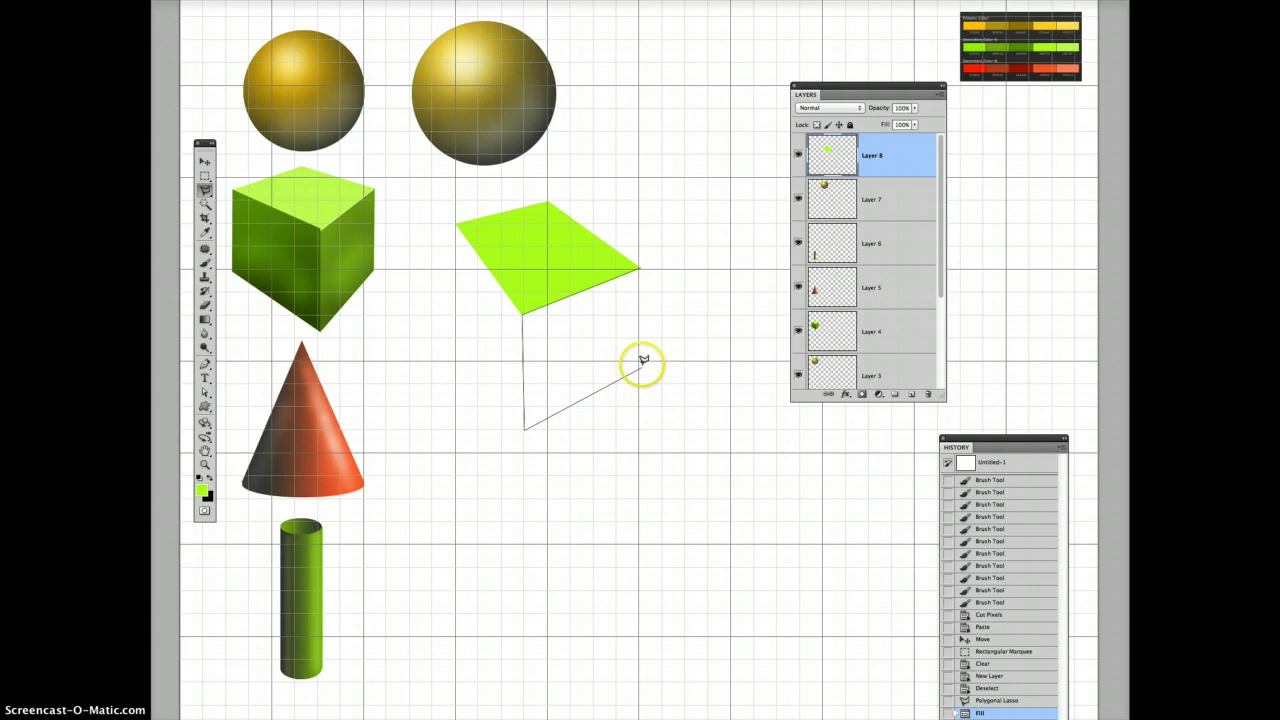
pyautogui.click(637, 363)
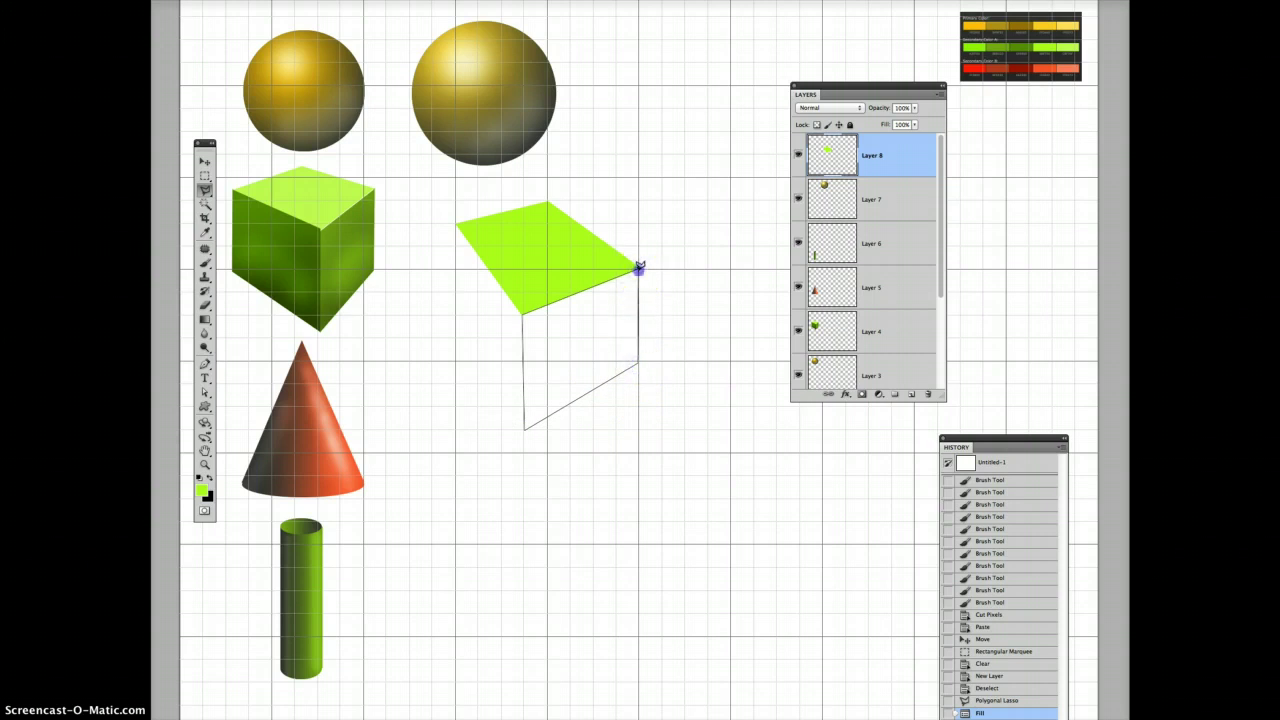
pyautogui.click(639, 268)
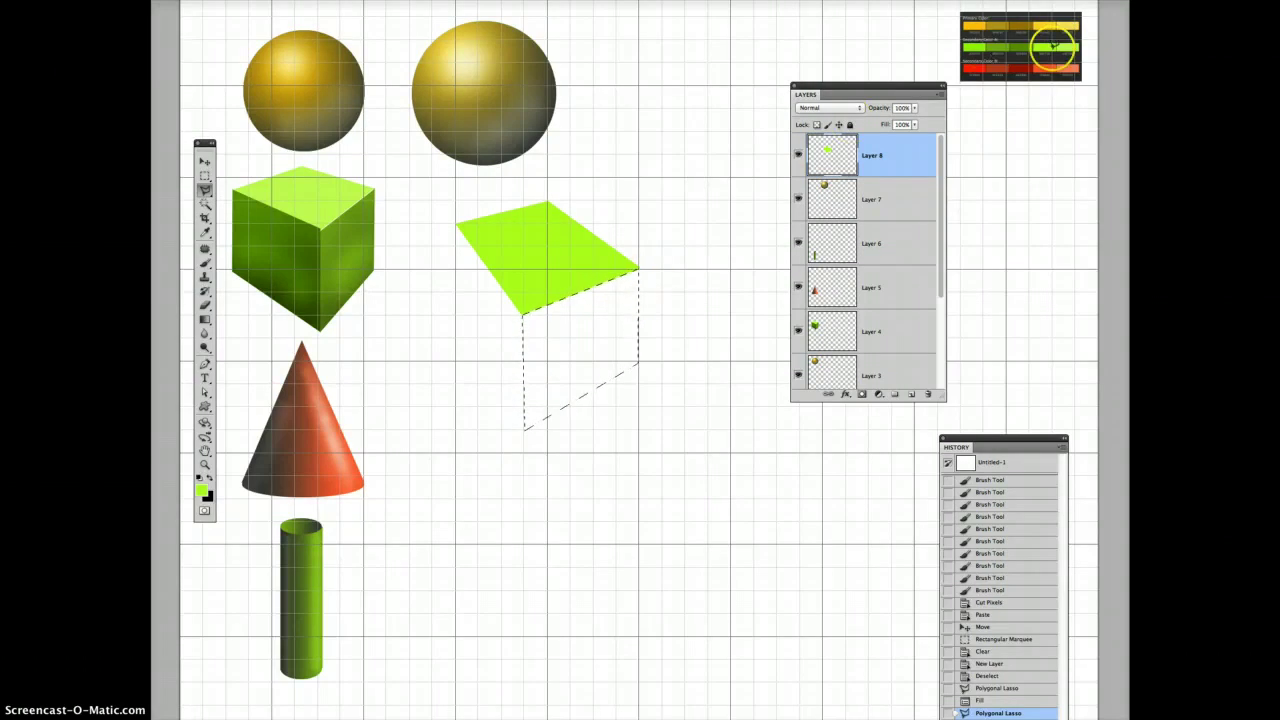
pyautogui.press('i')
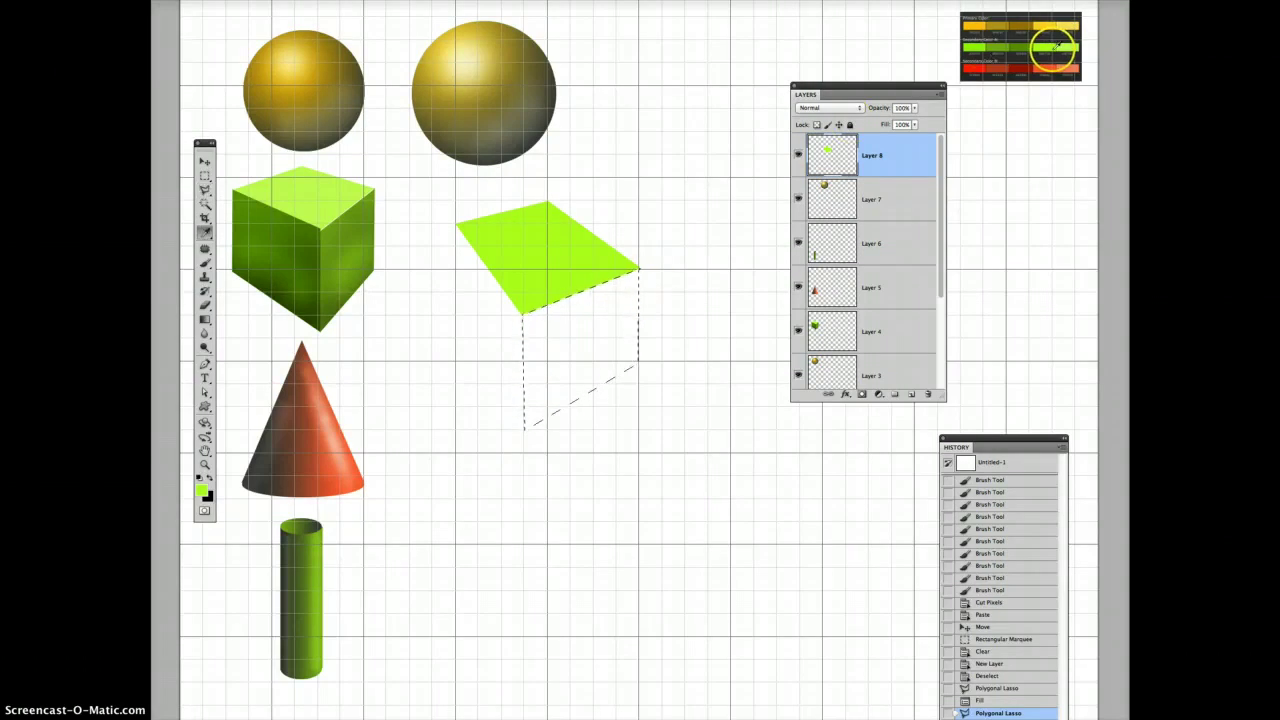
pyautogui.click(1000, 44)
pyautogui.hotkey('alt', 'BackSpace')
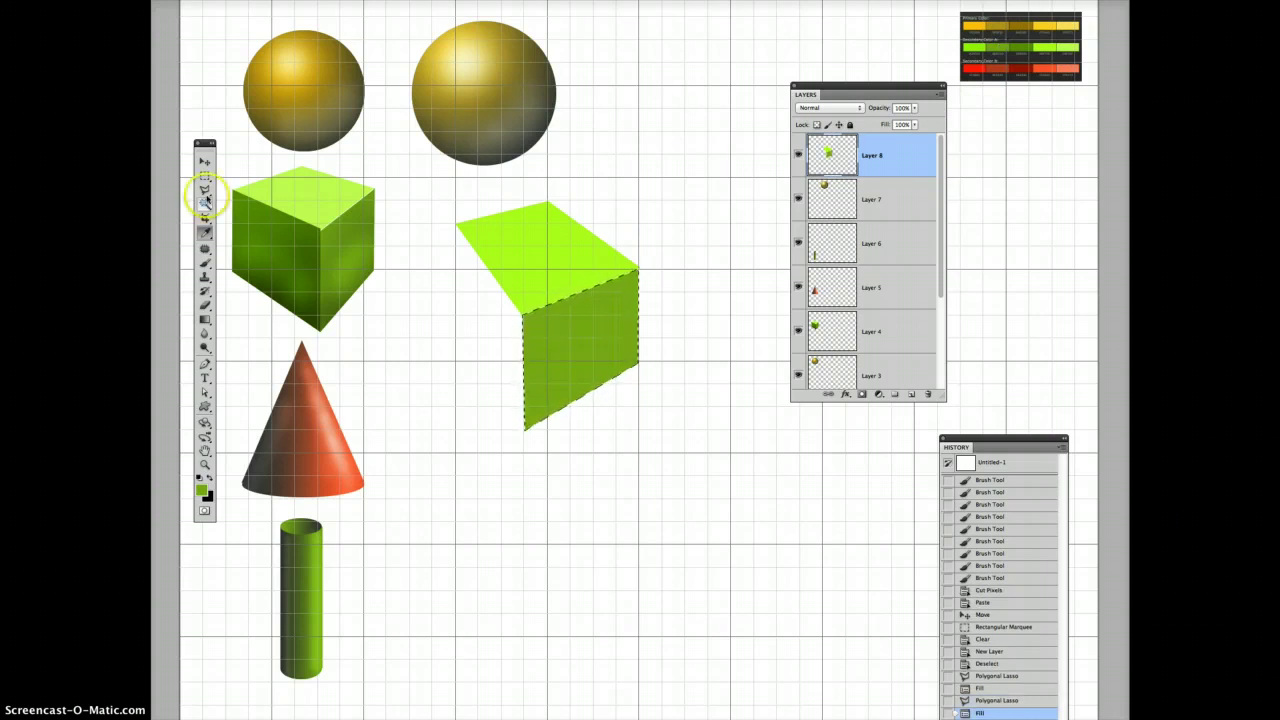
# - Lasso the left face, fill it with sampled green, and deselect the finished cube
pyautogui.click(204, 190)
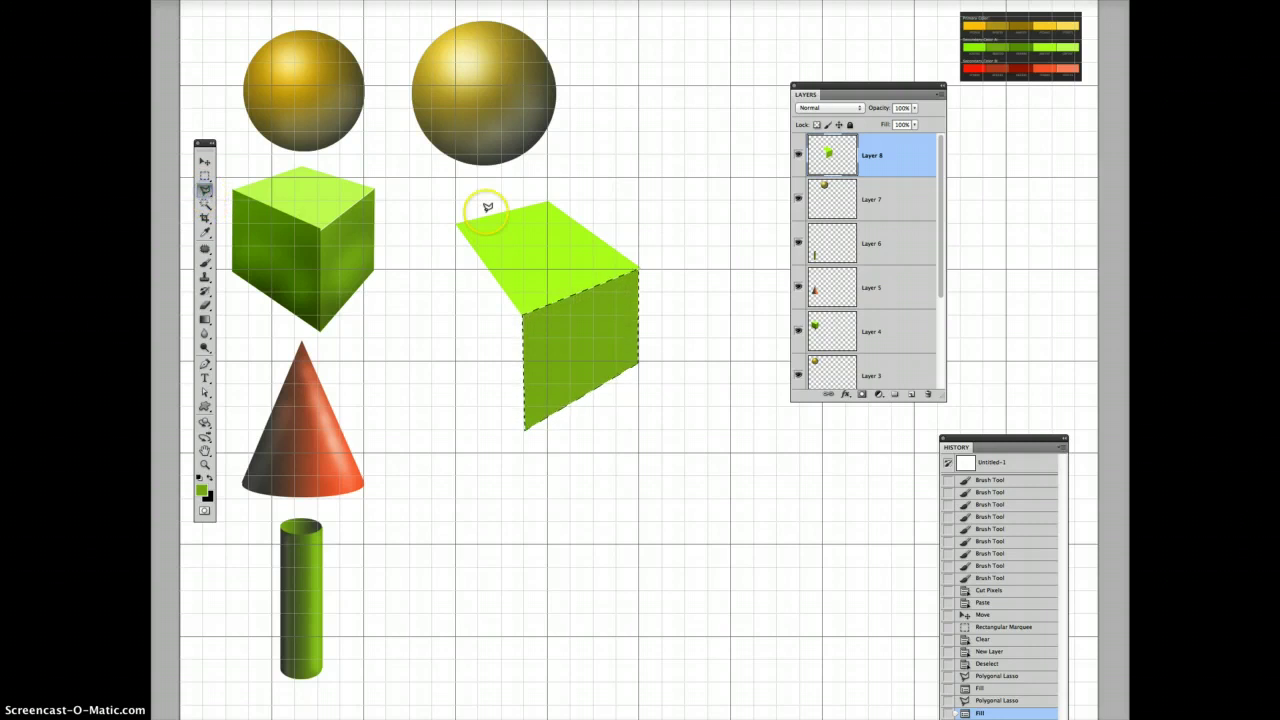
pyautogui.click(457, 222)
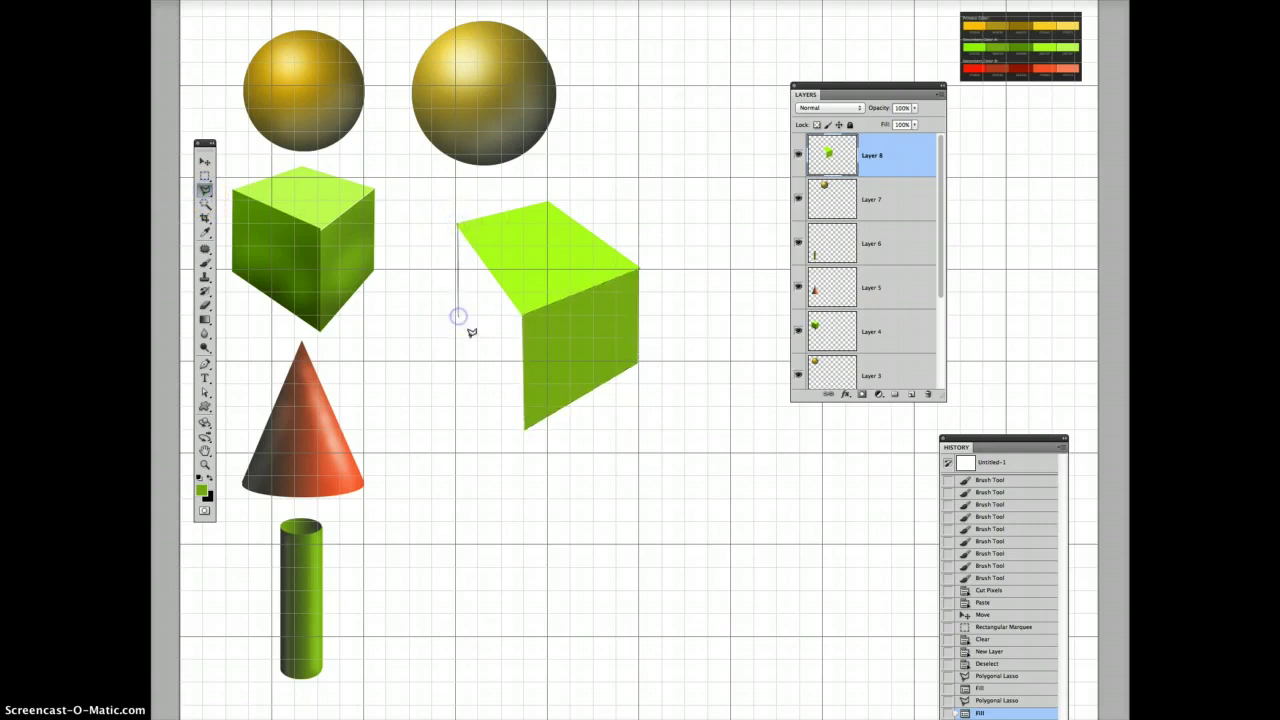
pyautogui.click(513, 401)
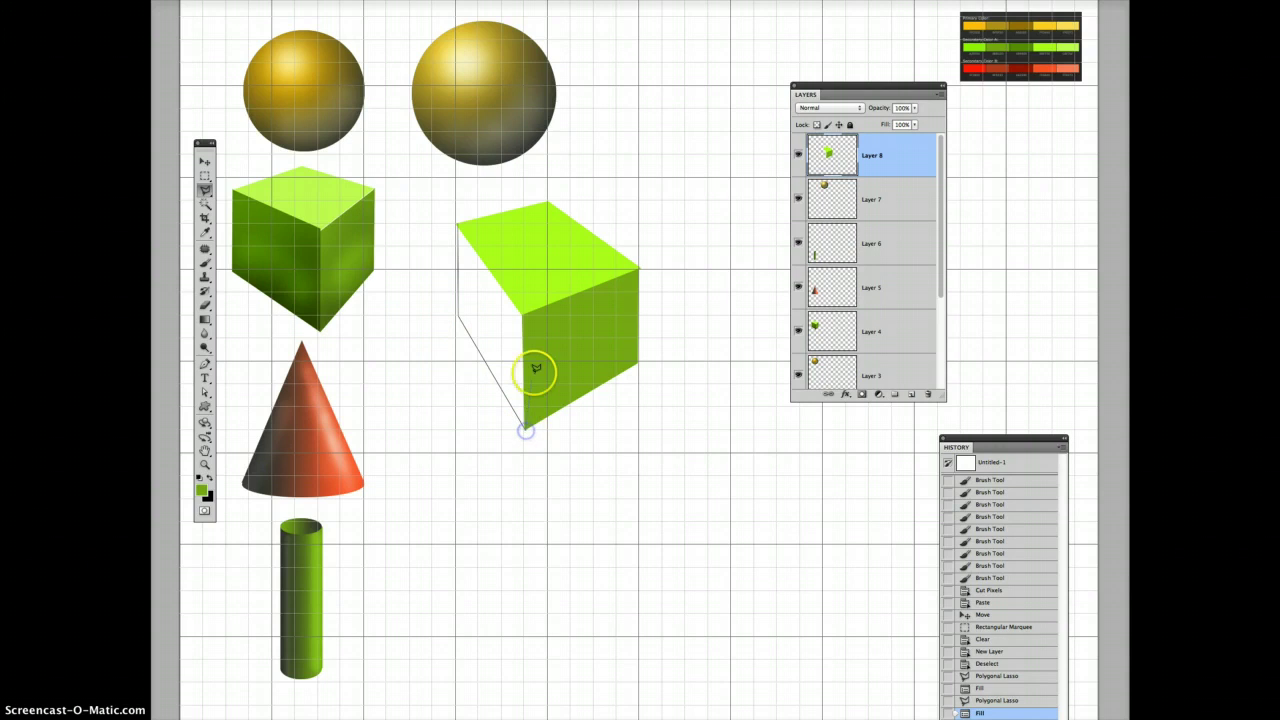
pyautogui.click(457, 222)
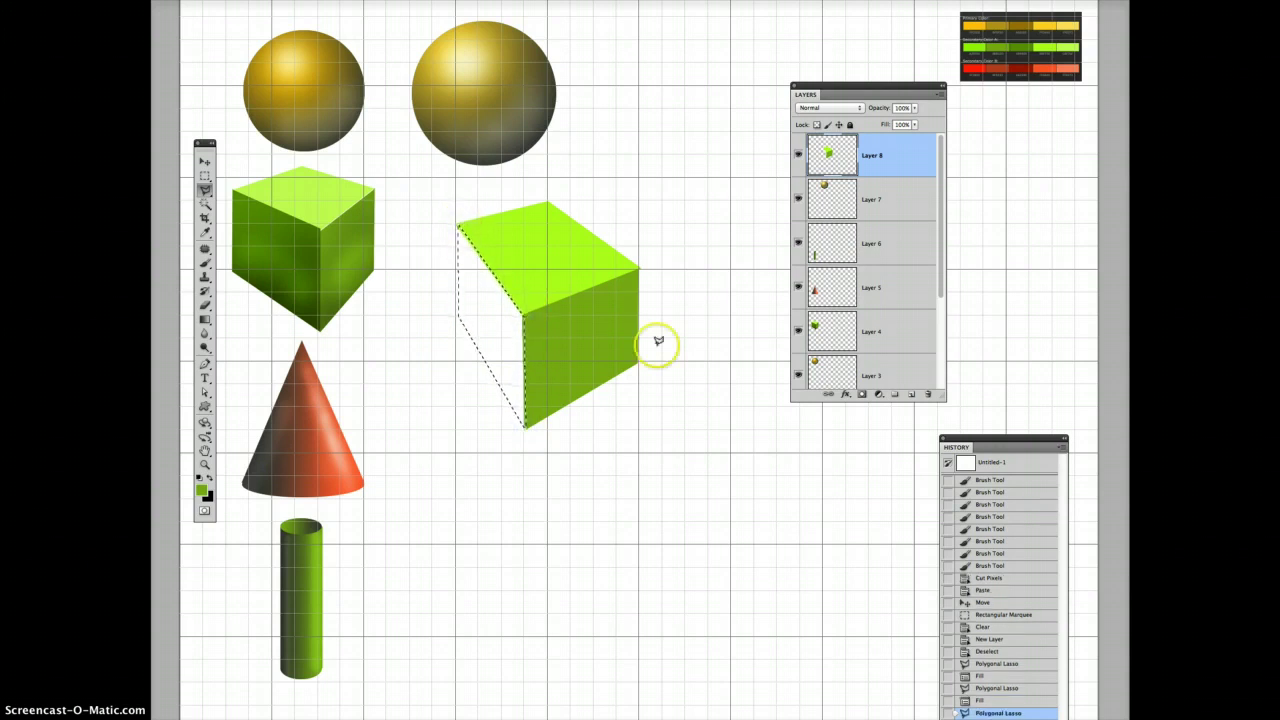
pyautogui.press('i')
pyautogui.click(1020, 40)
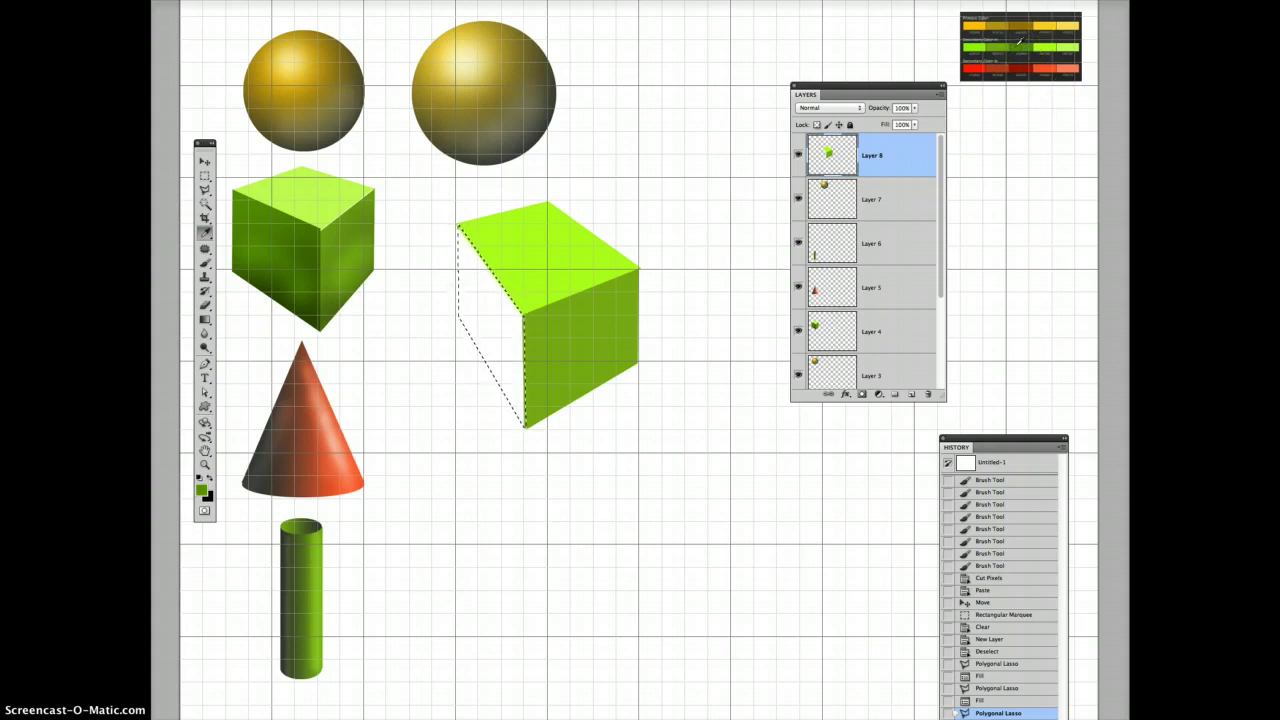
pyautogui.hotkey('ctrl', 'BackSpace')
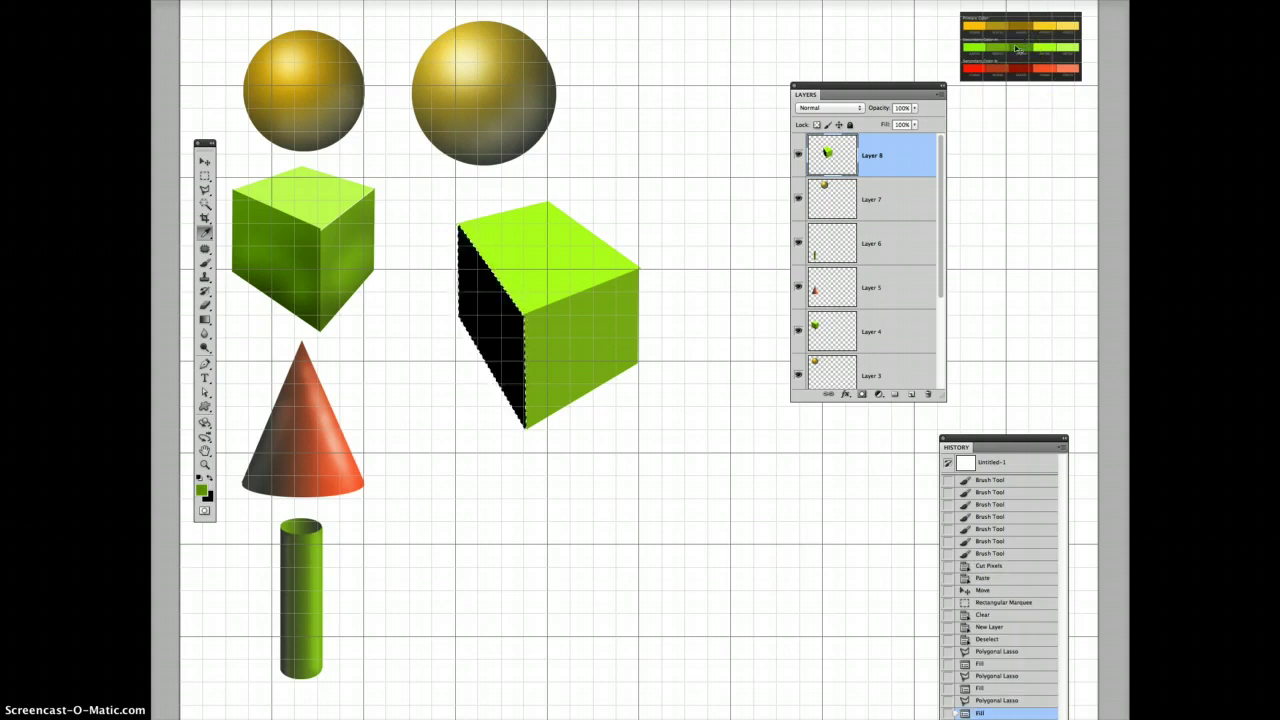
pyautogui.hotkey('alt', 'BackSpace')
pyautogui.click(1001, 40)
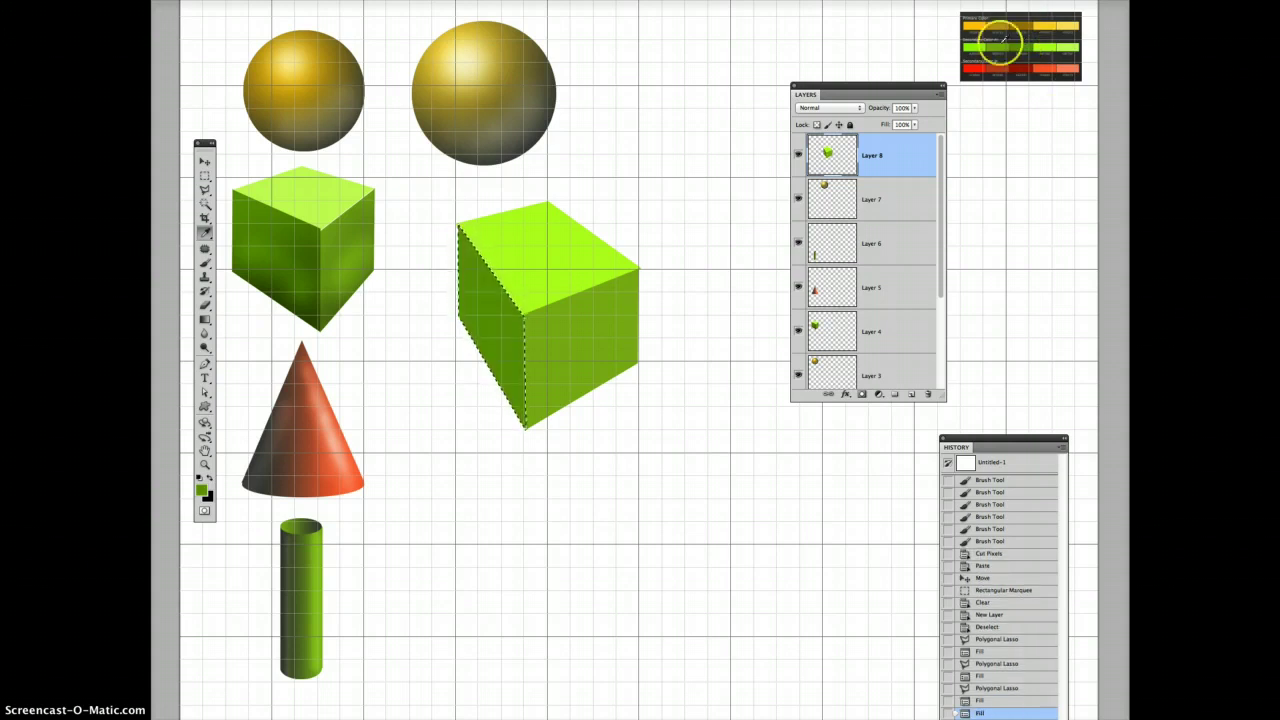
pyautogui.hotkey('ctrl', 'd')
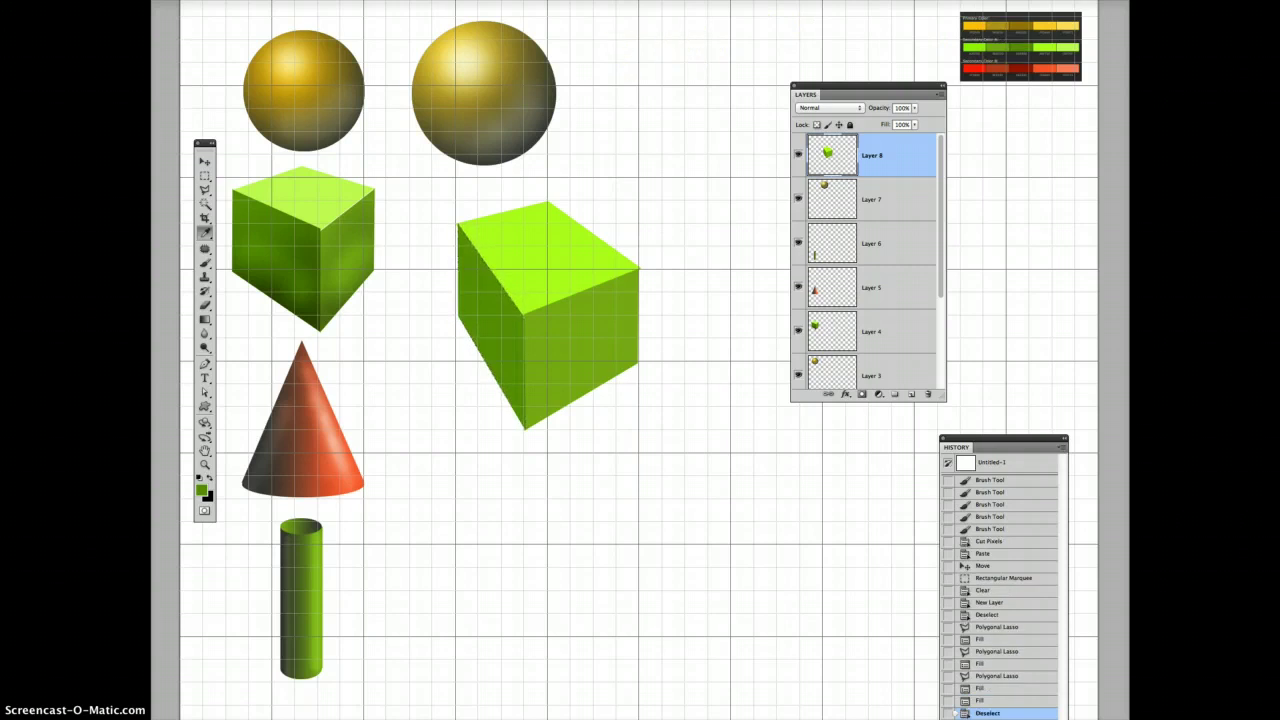
# - Hide the canvas grid
pyautogui.click(225, 0)
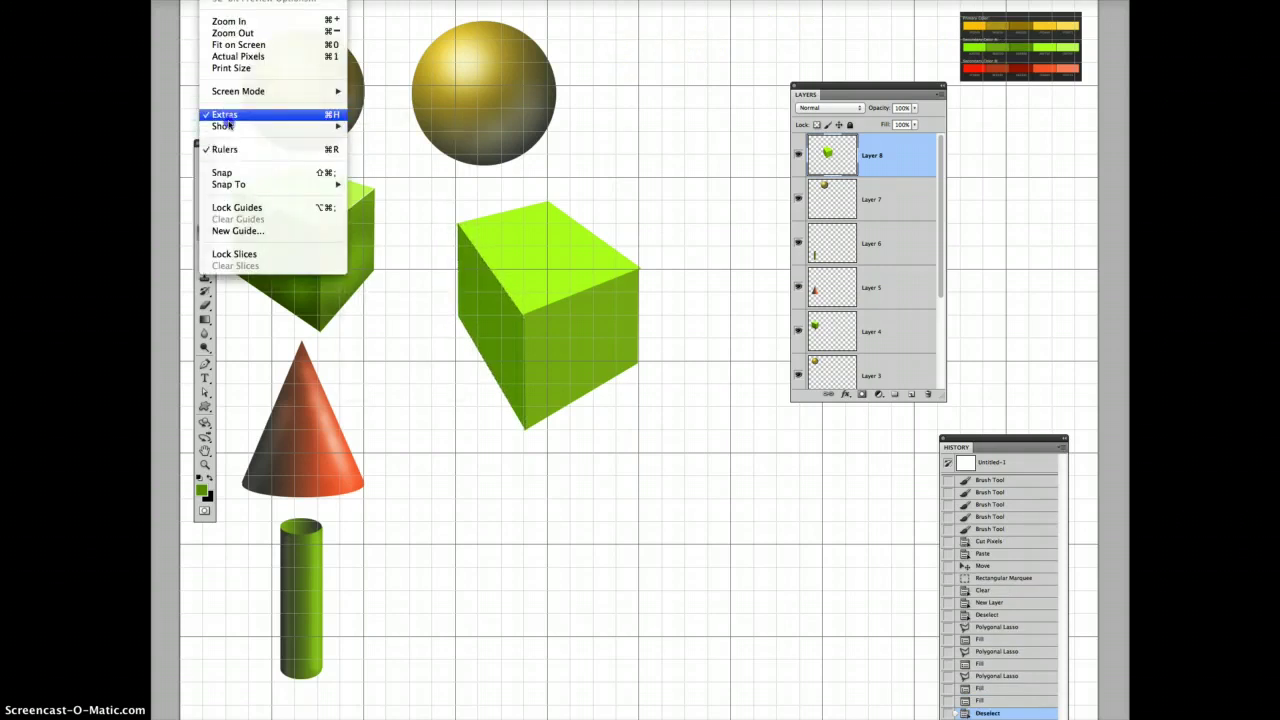
pyautogui.moveTo(228, 125)
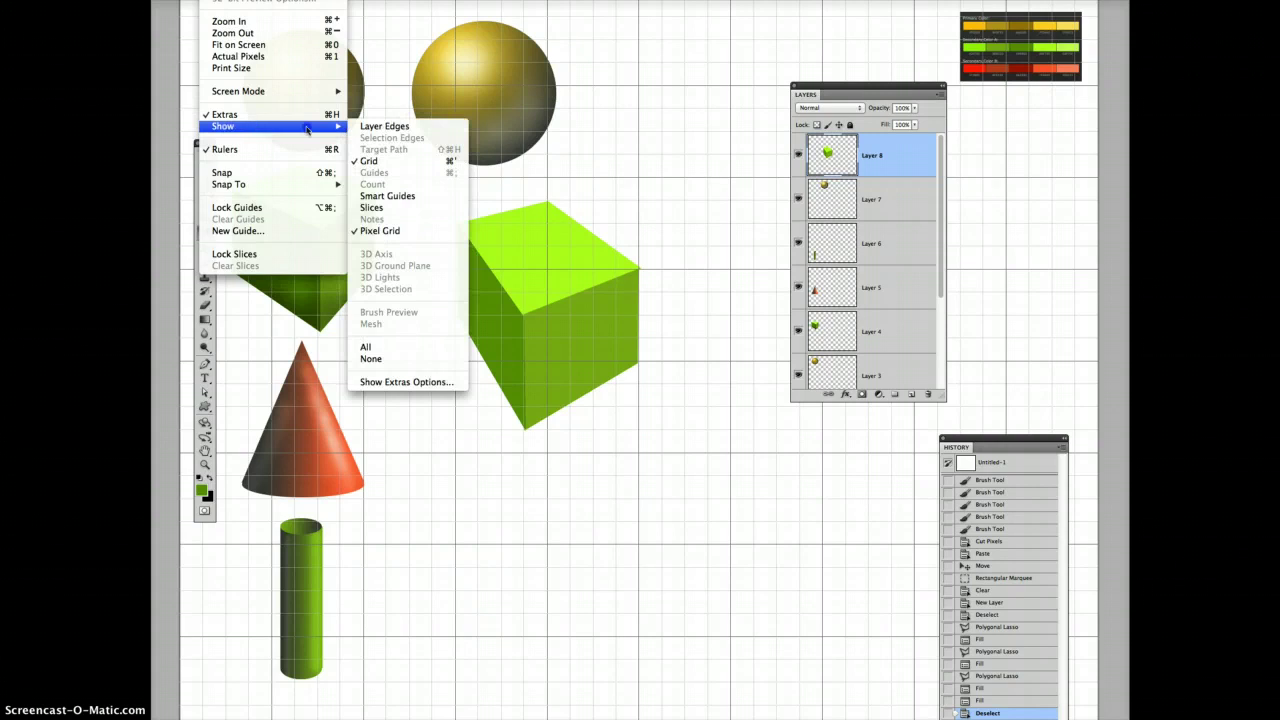
pyautogui.click(368, 162)
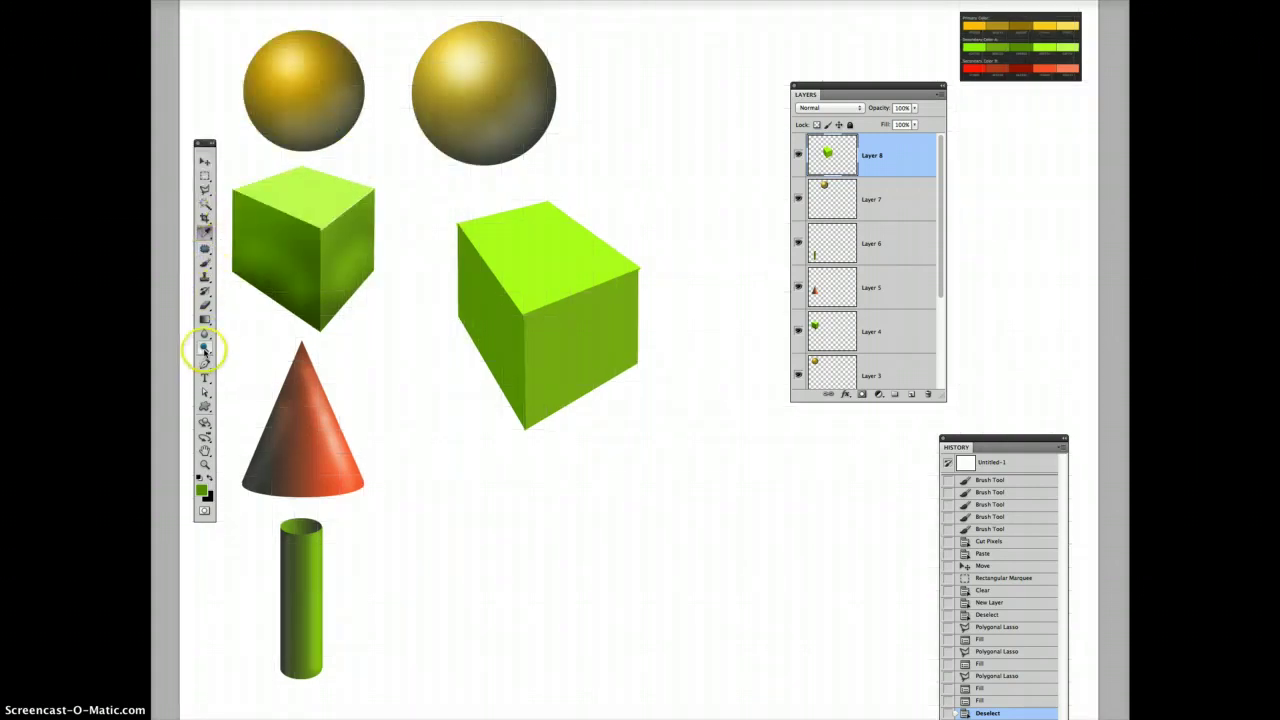
# - Dodge light highlights onto the new cube's top and right faces
pyautogui.click(578, 276)
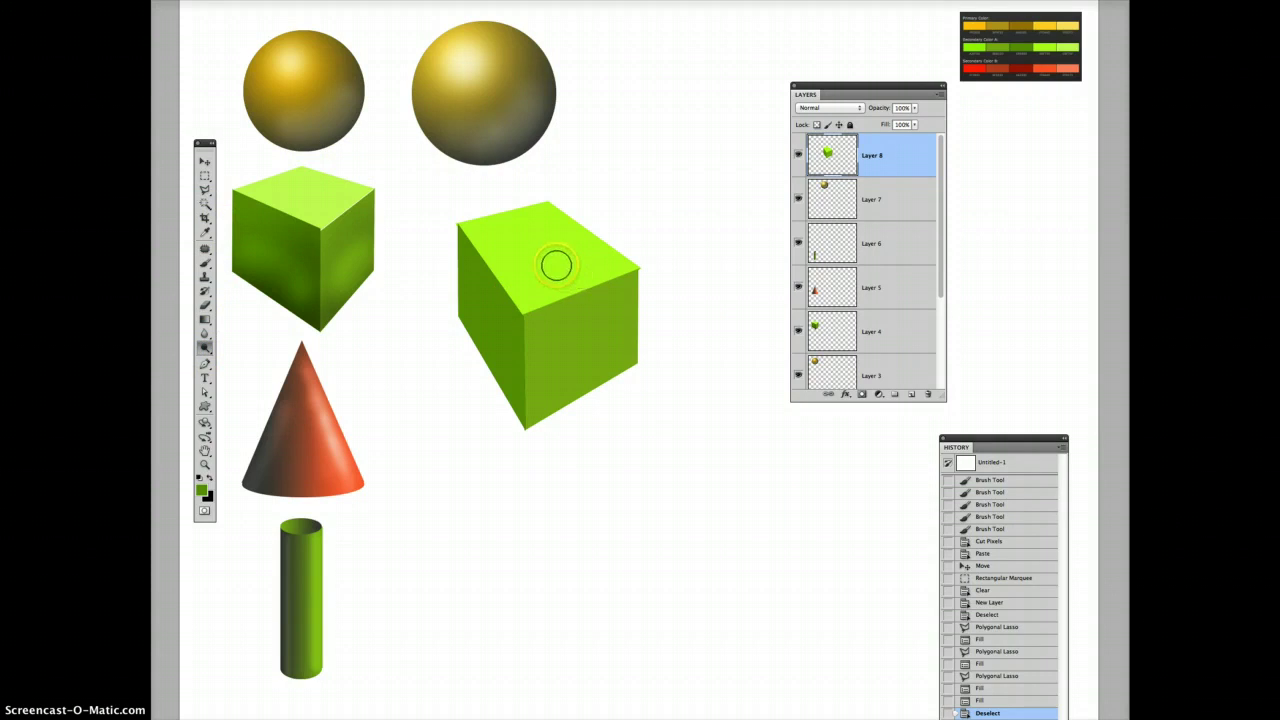
pyautogui.moveTo(556, 265); pyautogui.dragTo(597, 254)
pyautogui.moveTo(597, 254)
pyautogui.mouseDown()
pyautogui.moveTo(517, 283)
pyautogui.moveTo(534, 251)
pyautogui.moveTo(549, 266)
pyautogui.moveTo(632, 246)
pyautogui.mouseUp()
pyautogui.moveTo(617, 291); pyautogui.dragTo(586, 306)
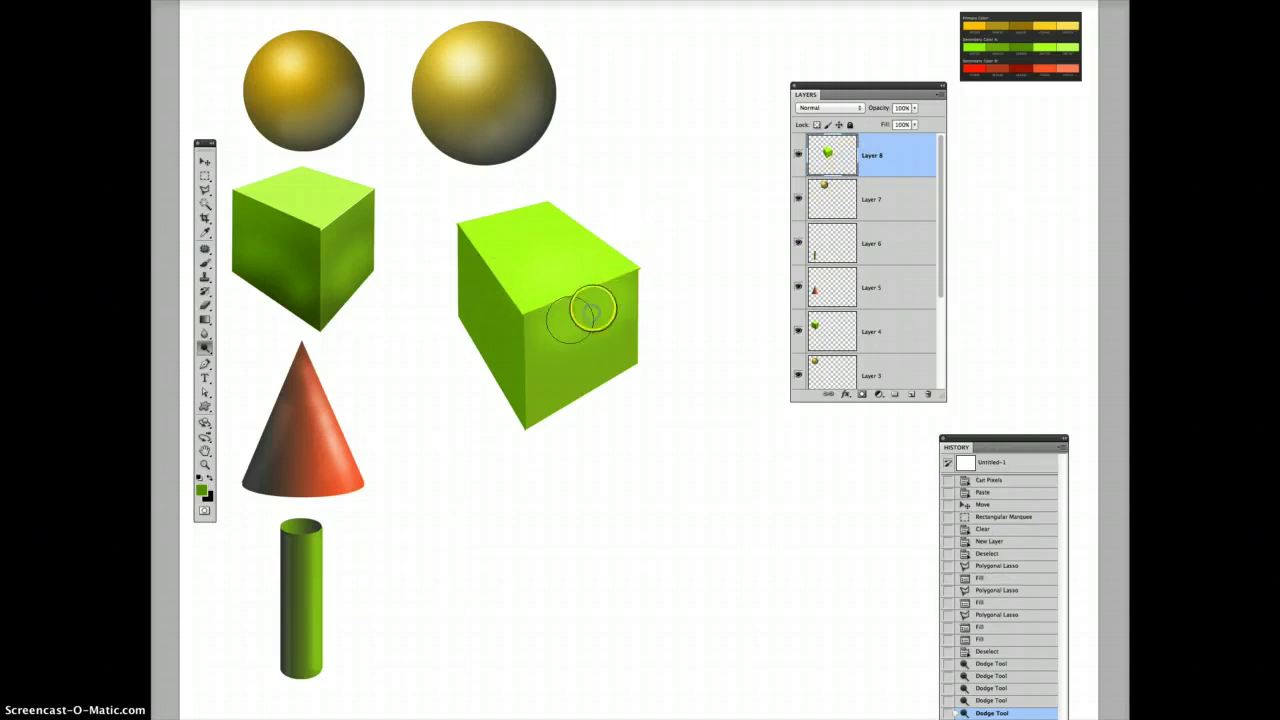
pyautogui.click(388, 362)
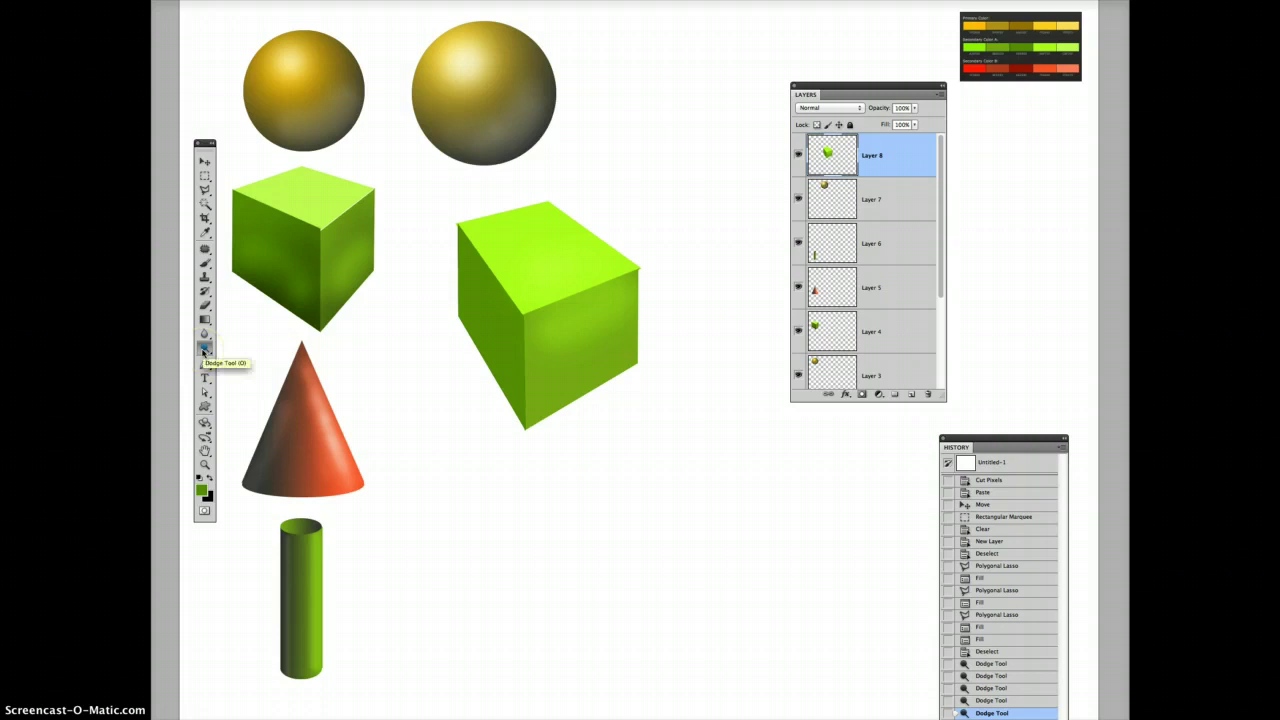
pyautogui.click(204, 350)
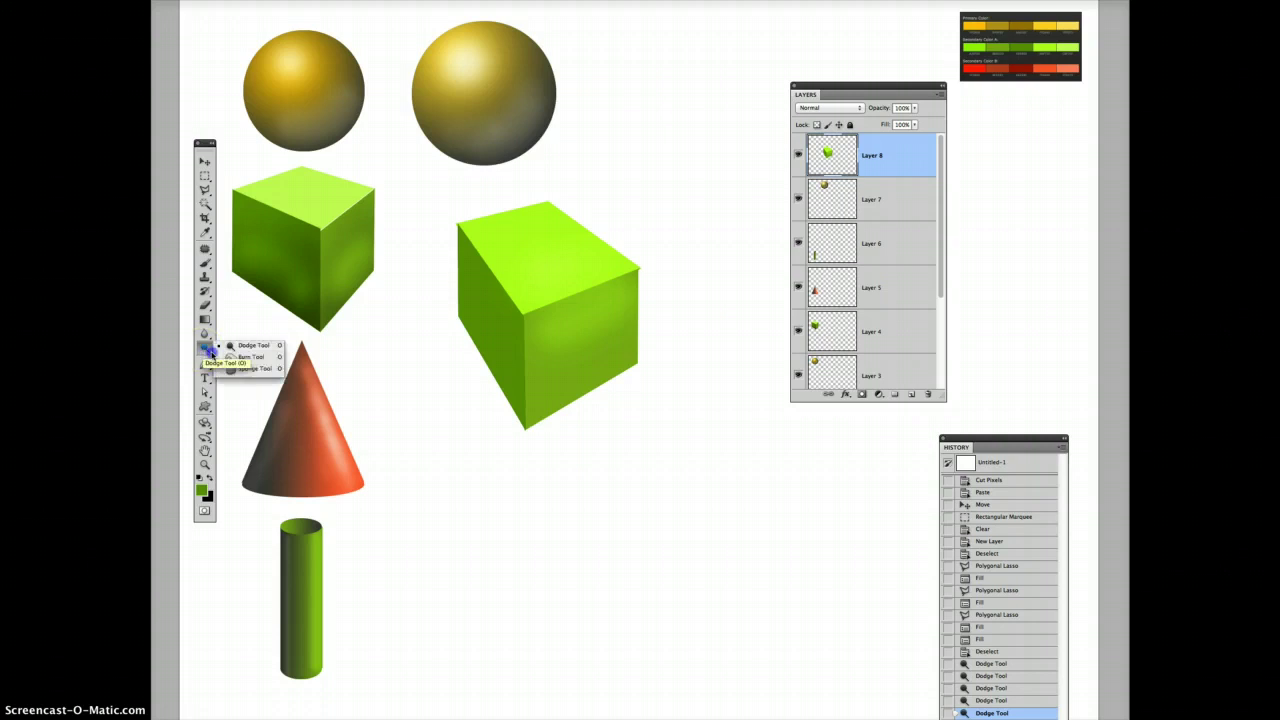
pyautogui.click(256, 370)
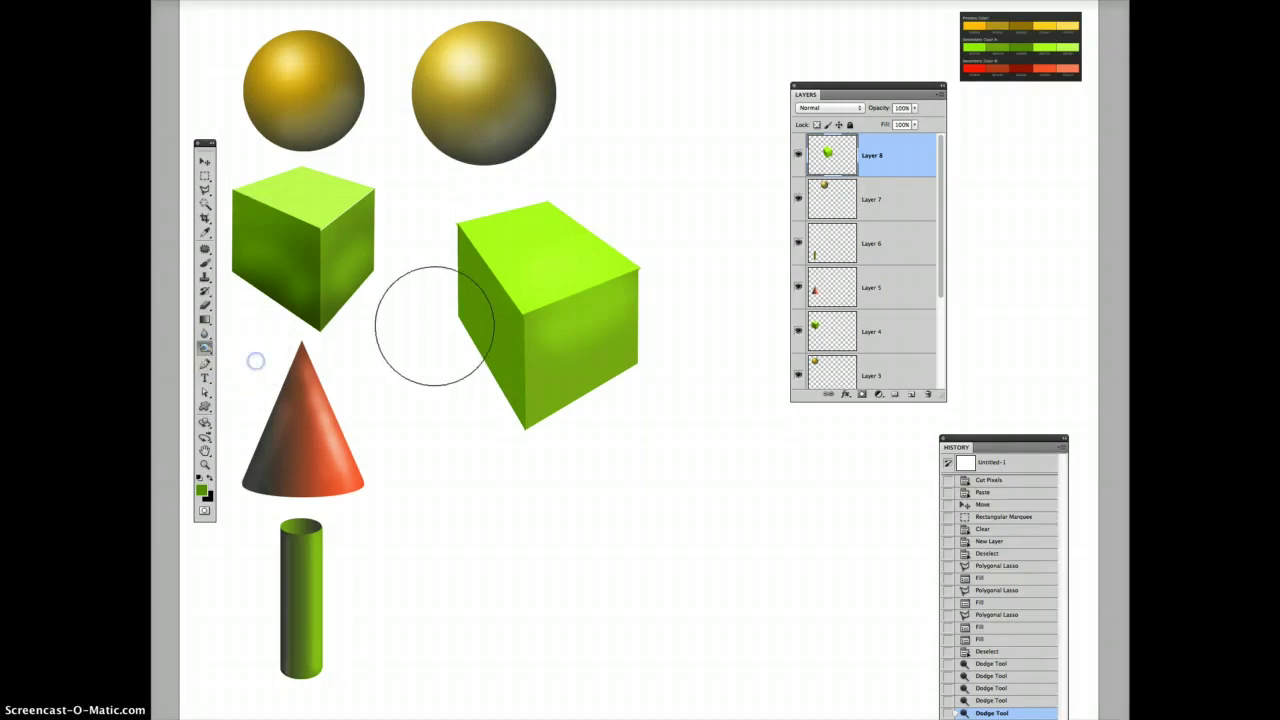
# - Burn the cube's lower edges darker, then brush white highlights on its top and front faces
pyautogui.moveTo(568, 421)
pyautogui.mouseDown()
pyautogui.moveTo(622, 371)
pyautogui.moveTo(552, 433)
pyautogui.moveTo(539, 384)
pyautogui.moveTo(542, 474)
pyautogui.moveTo(615, 384)
pyautogui.moveTo(596, 436)
pyautogui.mouseUp()
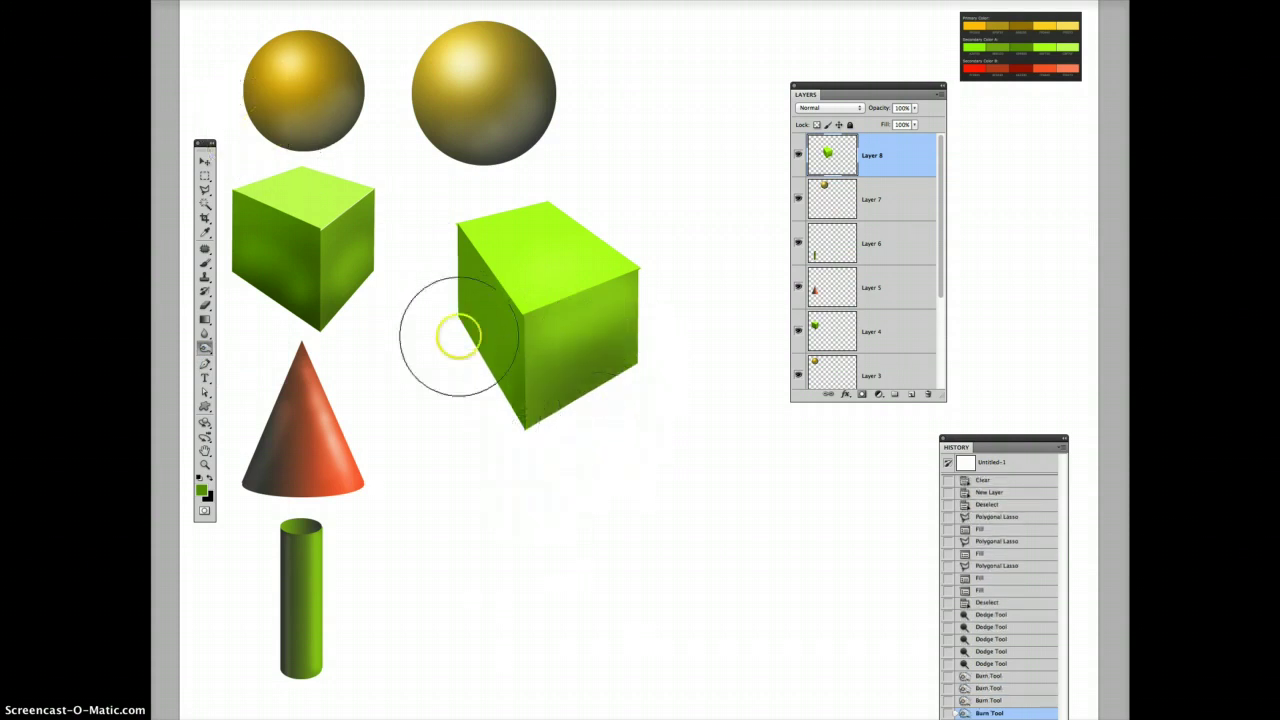
pyautogui.moveTo(451, 337)
pyautogui.mouseDown()
pyautogui.moveTo(470, 362)
pyautogui.moveTo(461, 303)
pyautogui.moveTo(446, 342)
pyautogui.moveTo(483, 420)
pyautogui.moveTo(480, 435)
pyautogui.moveTo(451, 371)
pyautogui.moveTo(465, 447)
pyautogui.moveTo(425, 346)
pyautogui.moveTo(452, 390)
pyautogui.mouseUp()
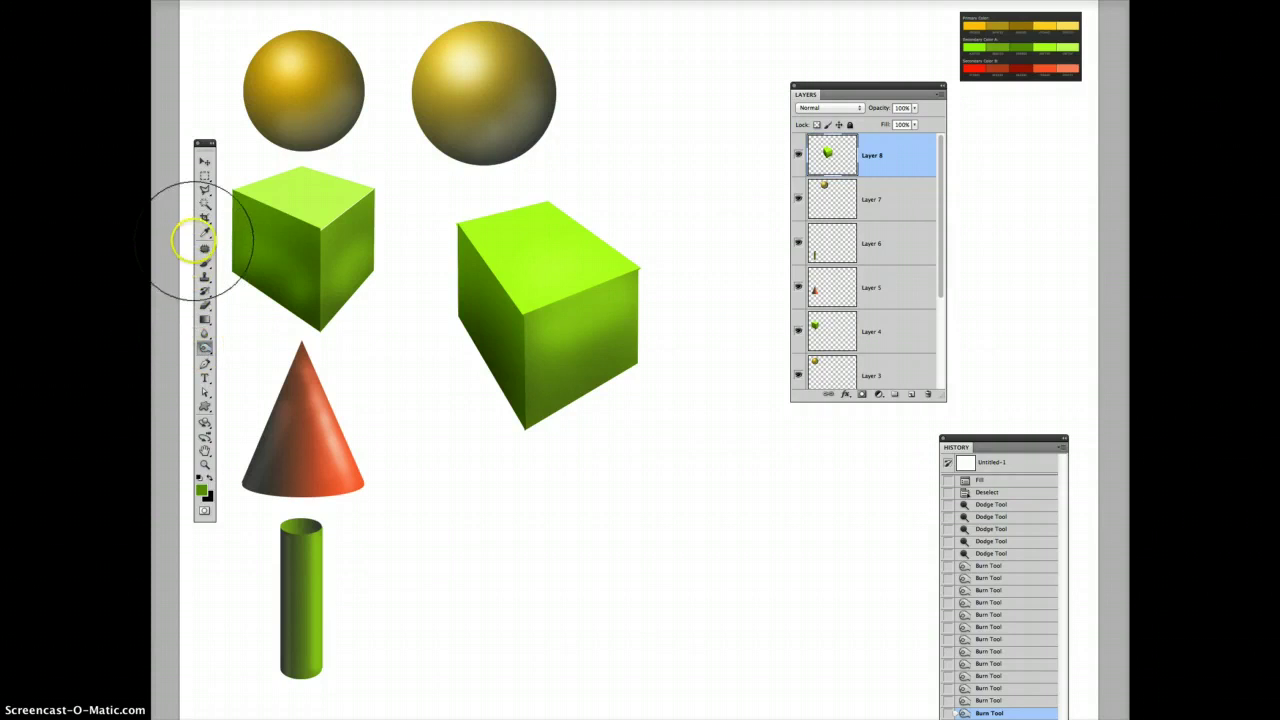
pyautogui.click(205, 264)
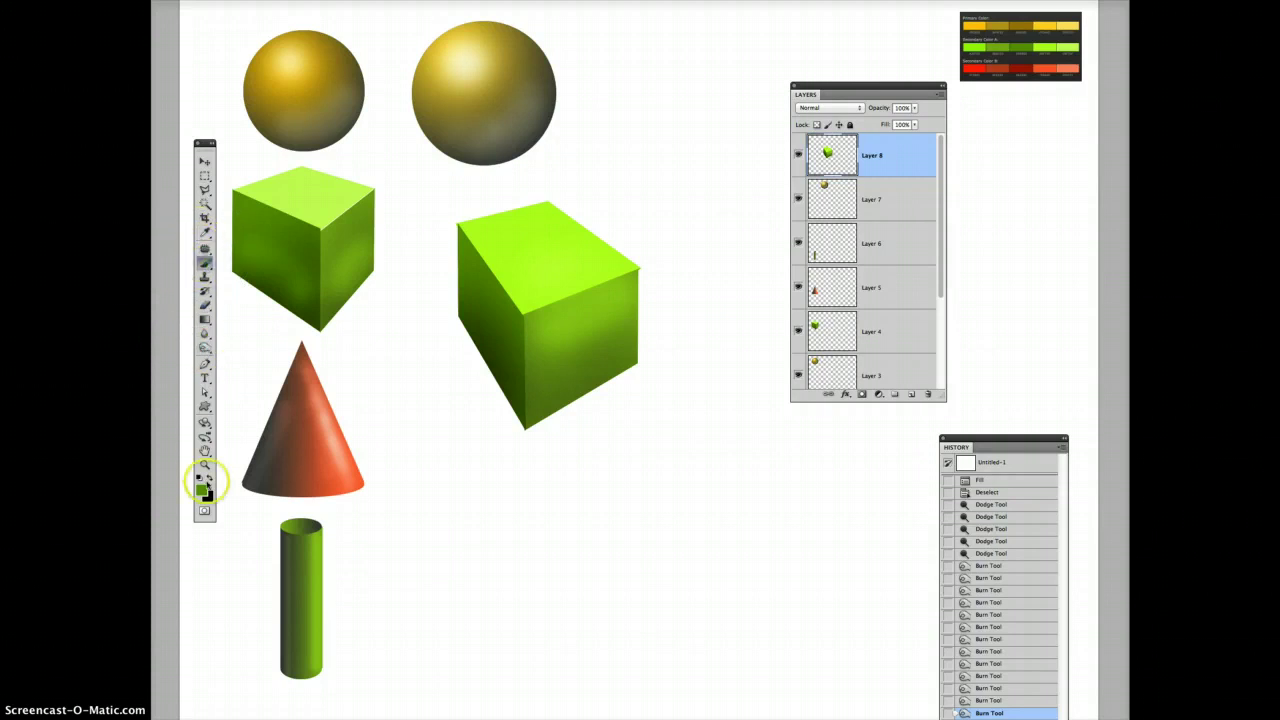
pyautogui.click(200, 477)
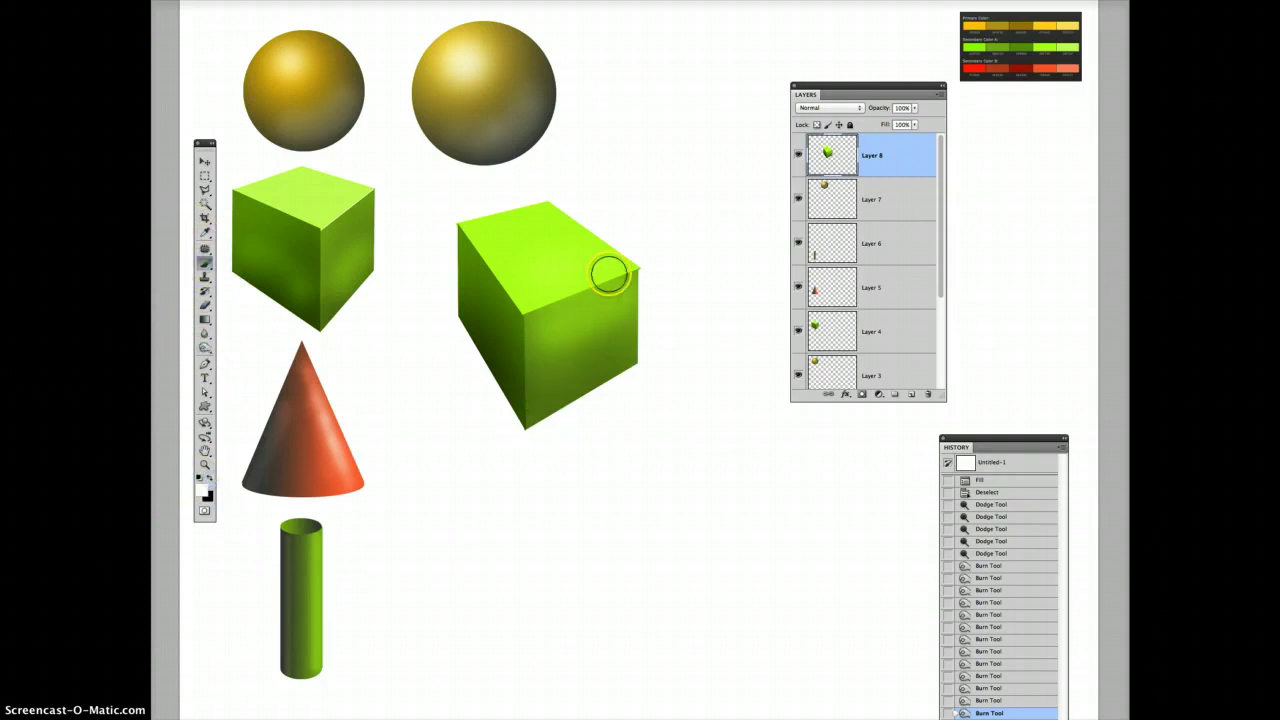
pyautogui.moveTo(589, 253)
pyautogui.mouseDown()
pyautogui.moveTo(529, 291)
pyautogui.moveTo(590, 258)
pyautogui.moveTo(587, 246)
pyautogui.moveTo(600, 255)
pyautogui.moveTo(543, 283)
pyautogui.moveTo(558, 242)
pyautogui.moveTo(545, 285)
pyautogui.moveTo(614, 268)
pyautogui.moveTo(546, 313)
pyautogui.moveTo(620, 301)
pyautogui.moveTo(560, 328)
pyautogui.mouseUp()
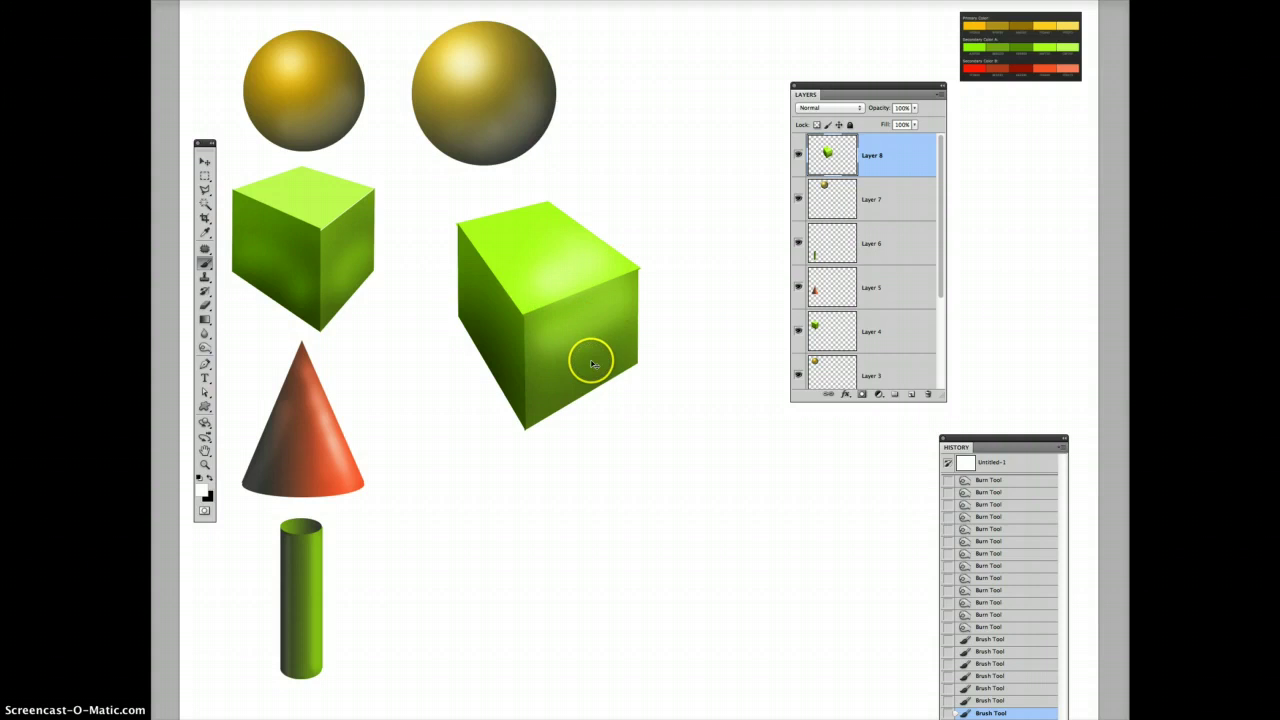
pyautogui.hotkey('ctrl', 'z')
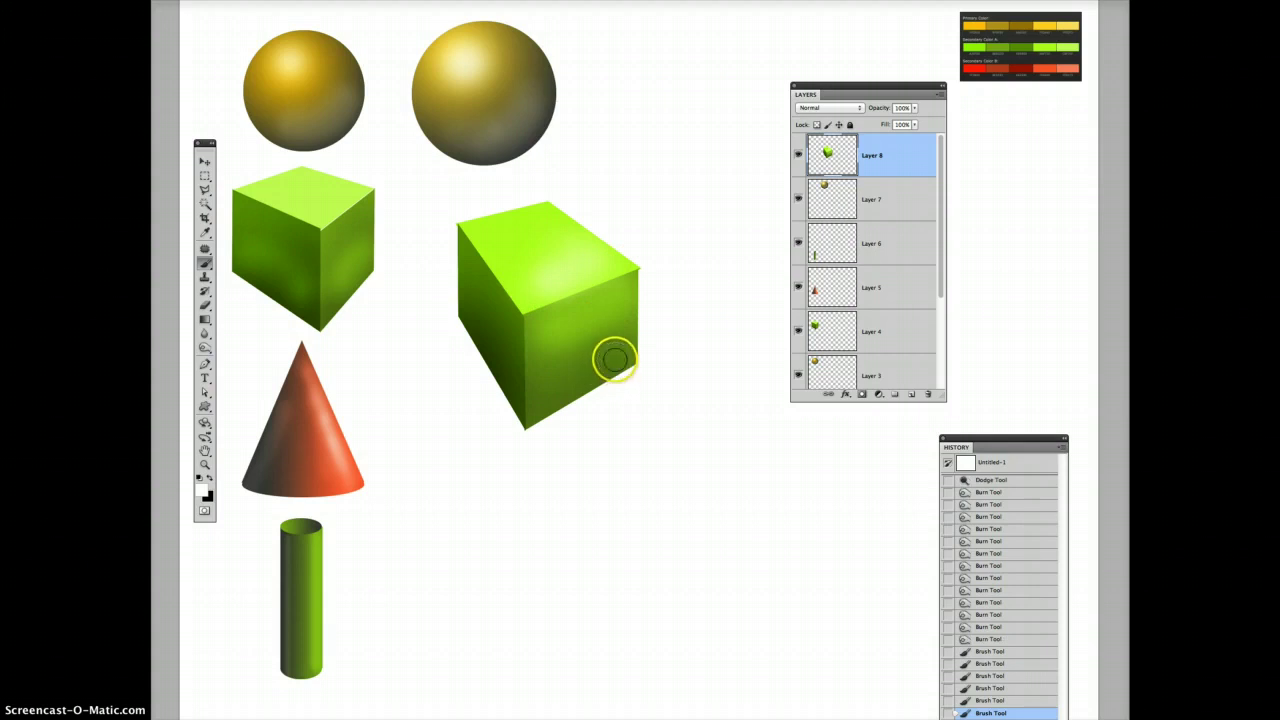
pyautogui.moveTo(612, 358)
pyautogui.mouseDown()
pyautogui.moveTo(543, 402)
pyautogui.moveTo(621, 354)
pyautogui.moveTo(518, 398)
pyautogui.mouseUp()
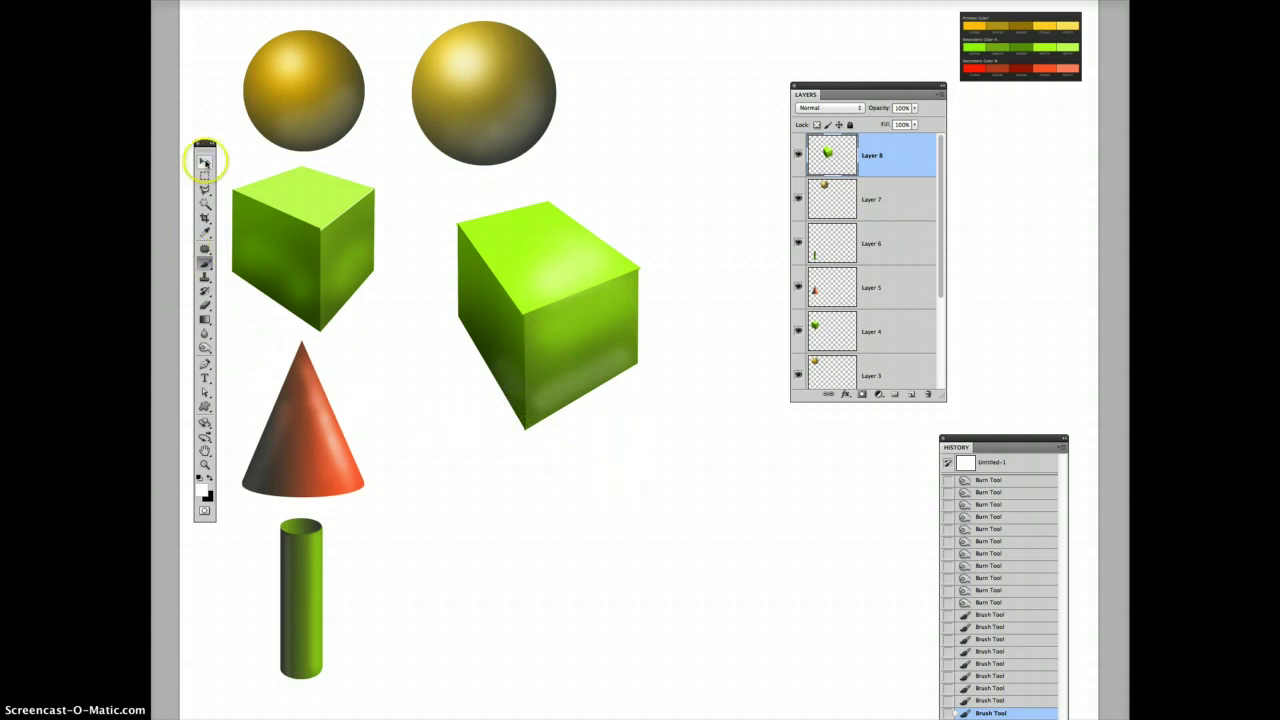
# - Free Transform the second cube: shrink, move up-left, rotate and stretch into a wide flat box
pyautogui.click(204, 160)
pyautogui.click(455, 200)
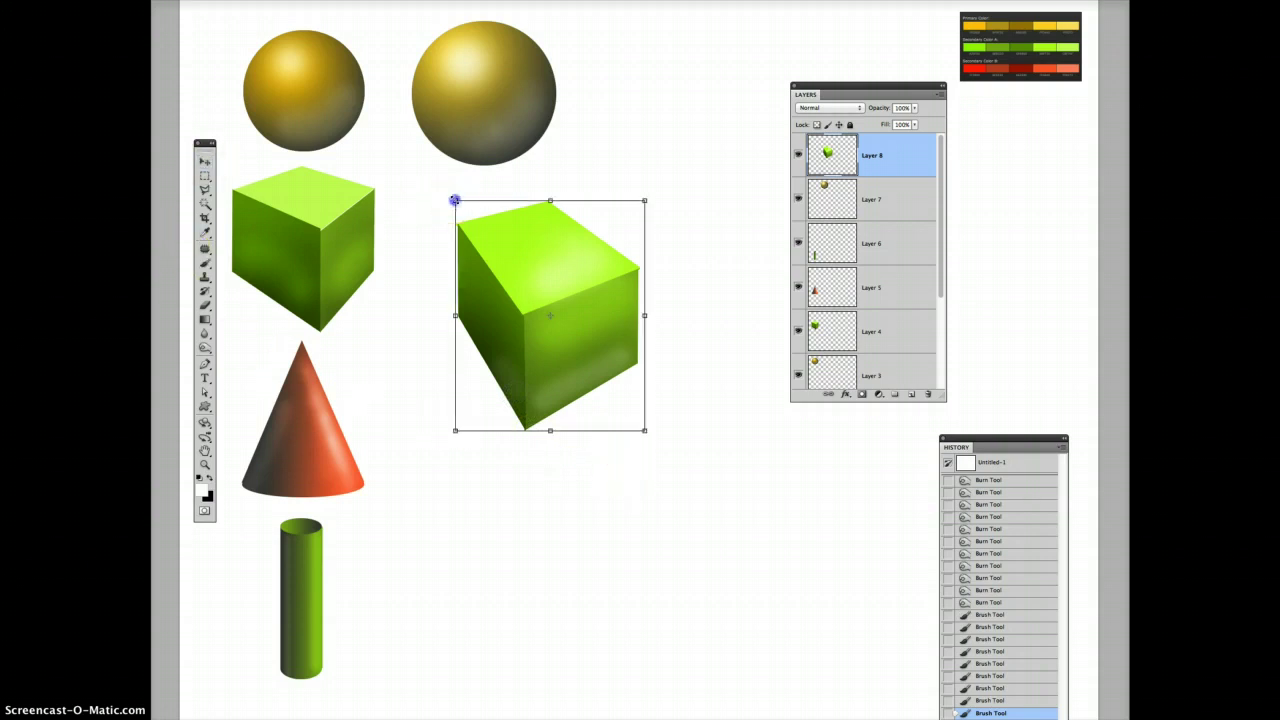
pyautogui.moveTo(455, 200); pyautogui.dragTo(517, 329)
pyautogui.moveTo(589, 380); pyautogui.dragTo(450, 252)
pyautogui.moveTo(543, 186)
pyautogui.mouseDown()
pyautogui.moveTo(569, 246)
pyautogui.moveTo(507, 334)
pyautogui.moveTo(600, 237)
pyautogui.moveTo(449, 223)
pyautogui.moveTo(491, 191)
pyautogui.moveTo(531, 206)
pyautogui.moveTo(528, 193)
pyautogui.mouseUp()
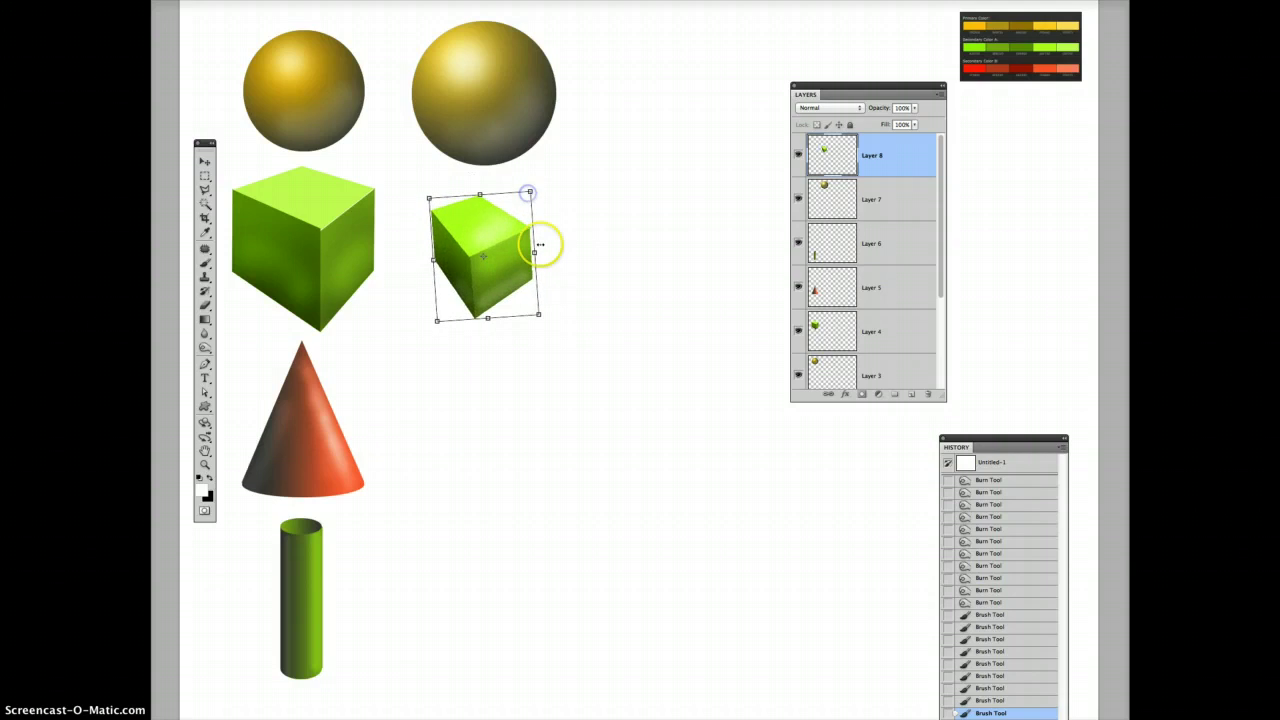
pyautogui.moveTo(499, 262); pyautogui.dragTo(468, 221)
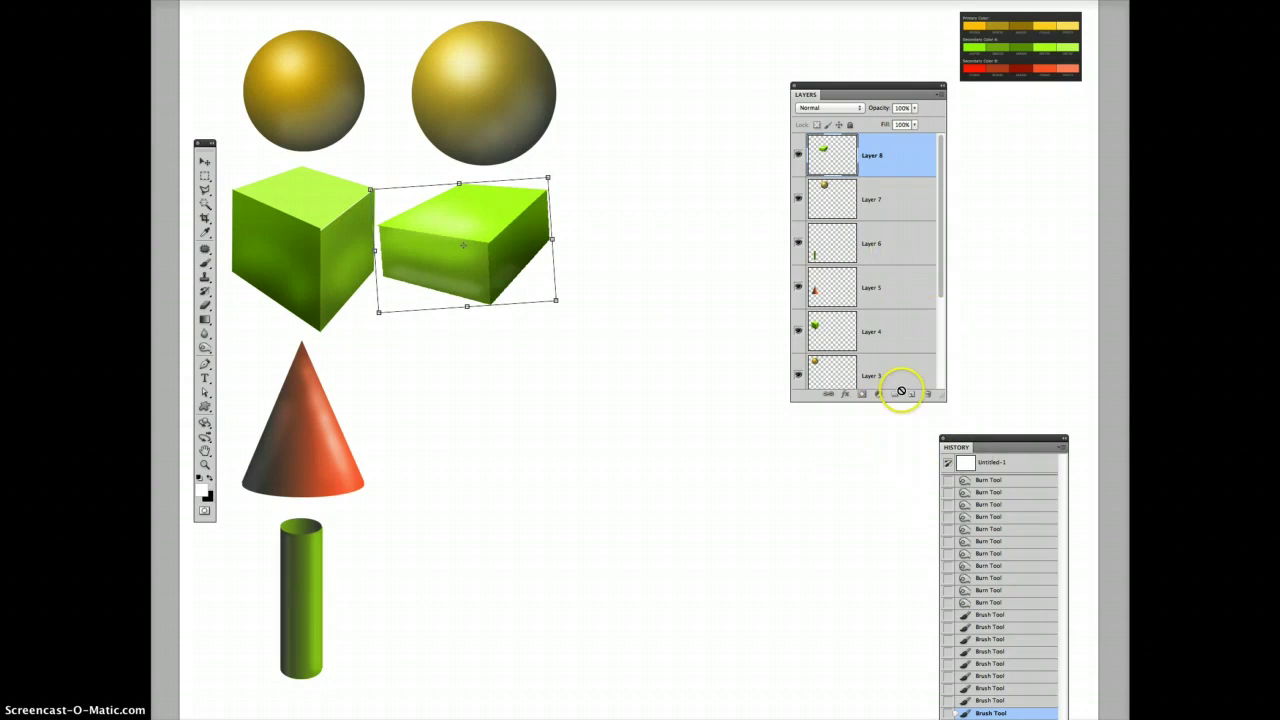
pyautogui.click(205, 161)
pyautogui.click(711, 201)
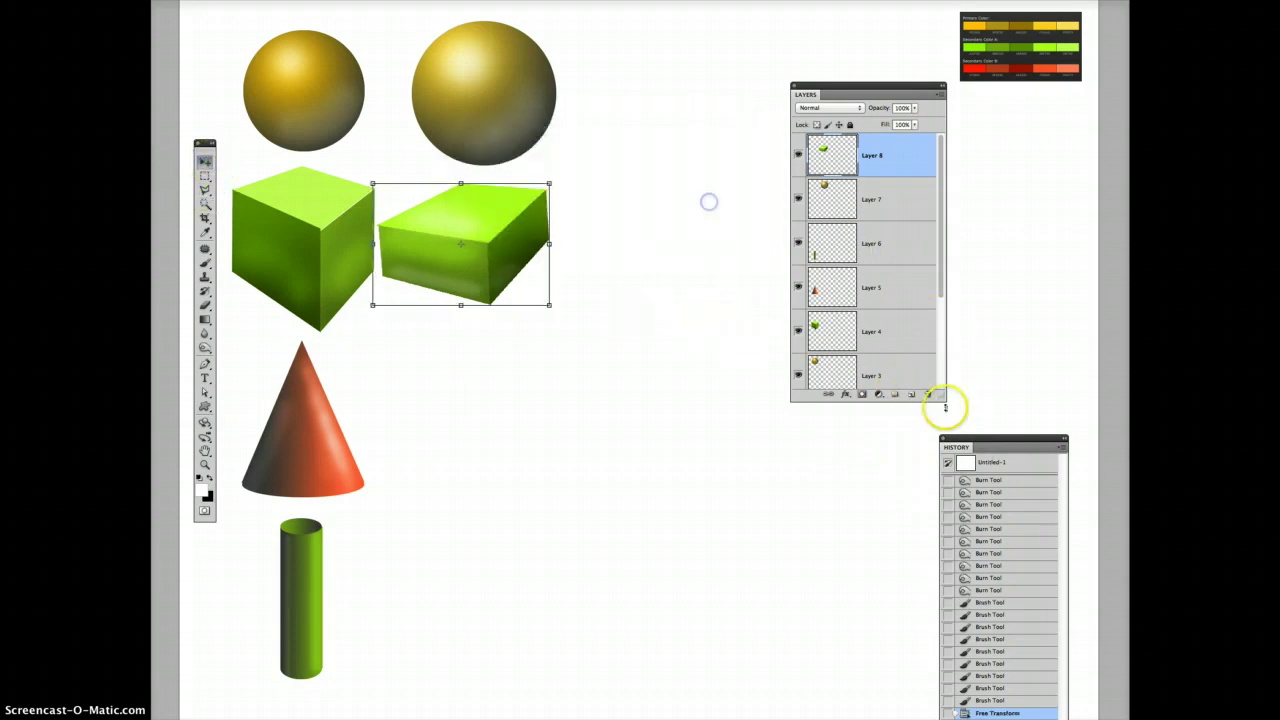
# - Add a new empty Layer 9 and show the grid over the canvas
pyautogui.click(912, 395)
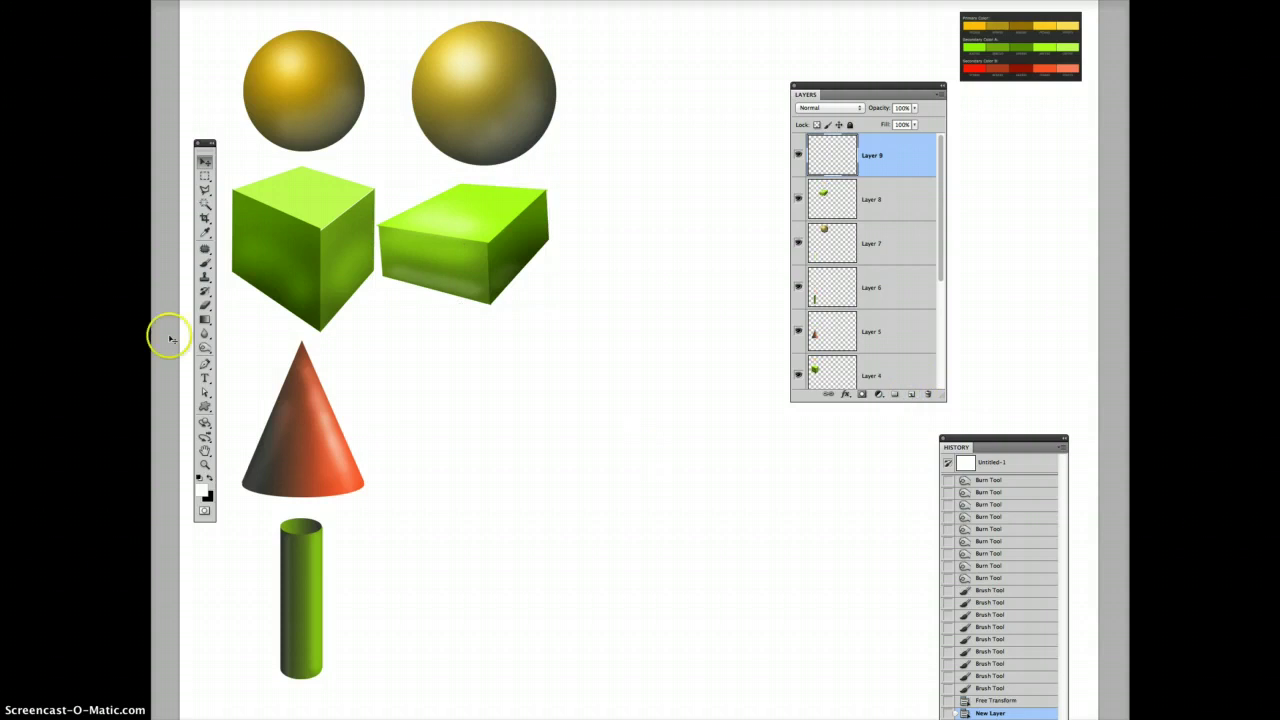
pyautogui.click(230, 0)
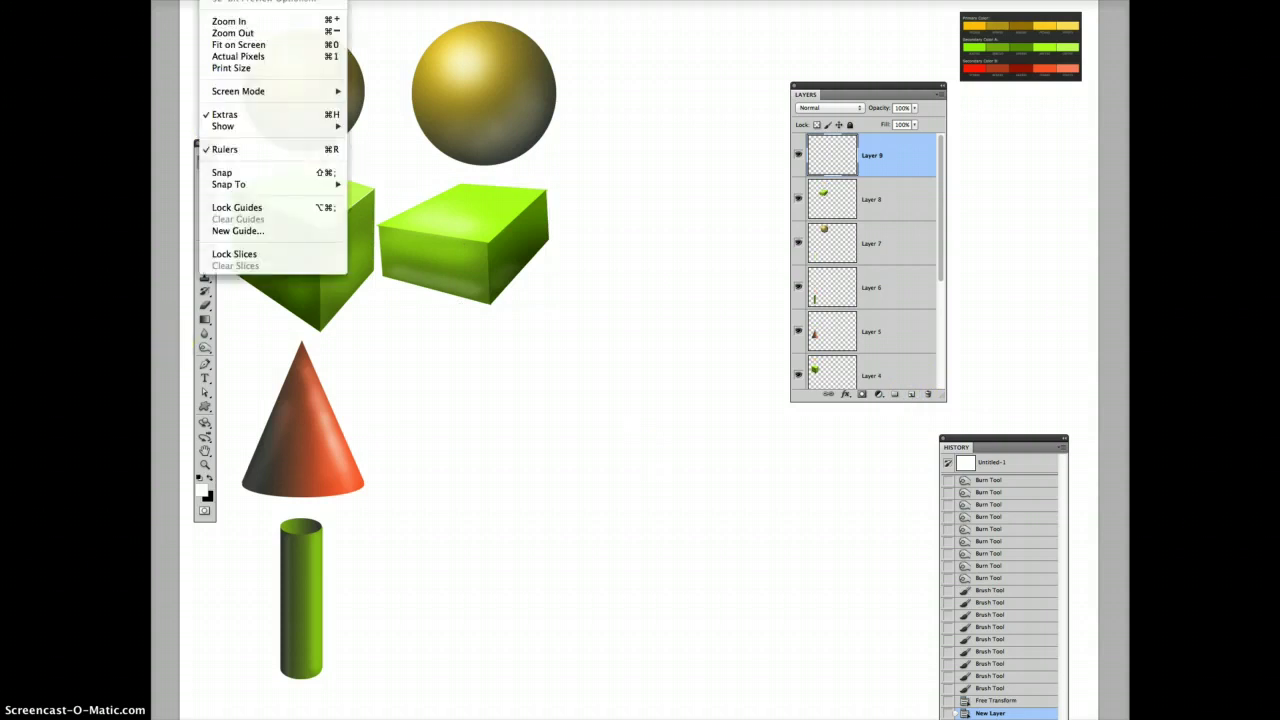
pyautogui.moveTo(289, 131)
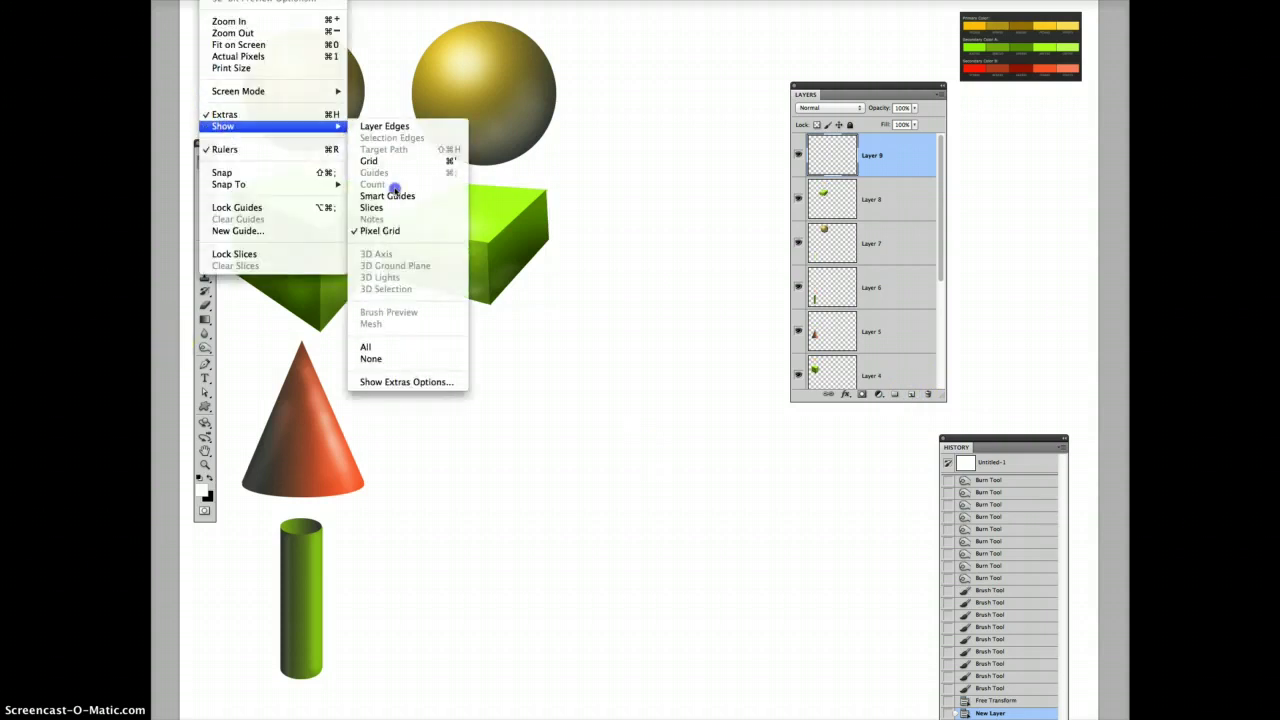
pyautogui.click(374, 162)
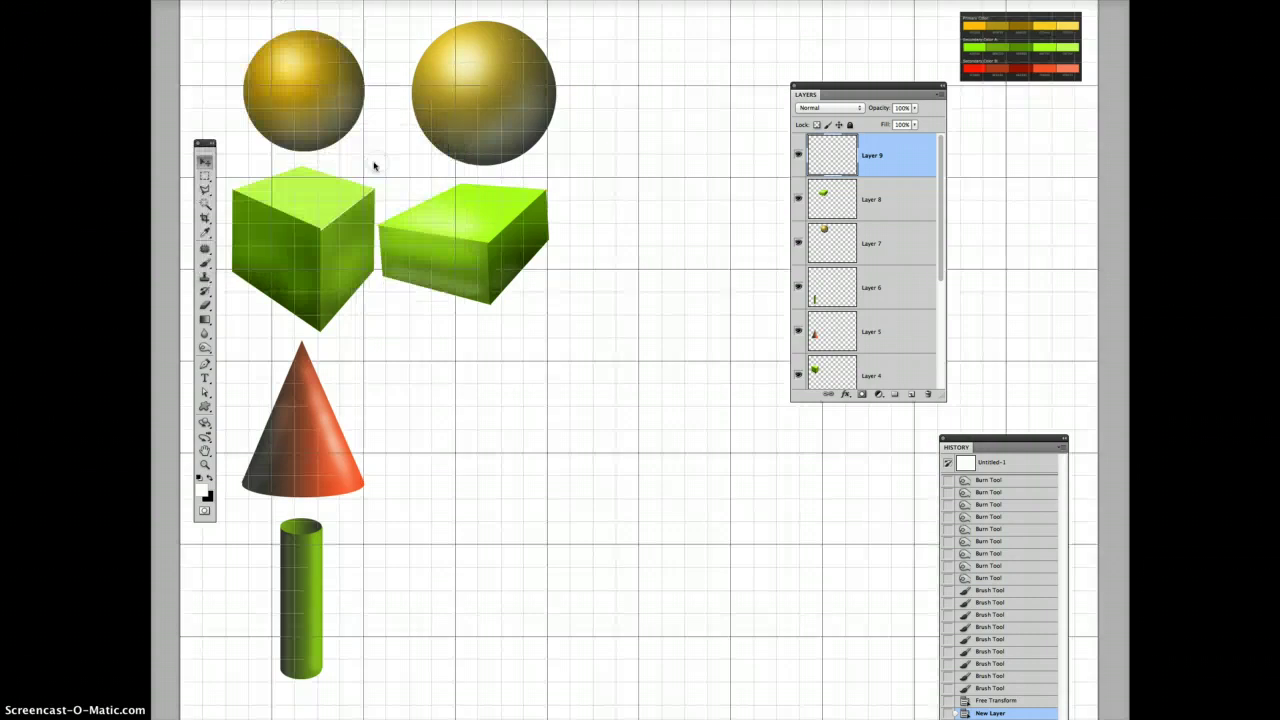
# - Select a cone shape: an elliptical base plus a polygonal-lasso triangle up to a pointed tip
pyautogui.click(204, 177)
pyautogui.moveTo(204, 177); pyautogui.dragTo(250, 186)
pyautogui.moveTo(762, 525); pyautogui.dragTo(760, 523)
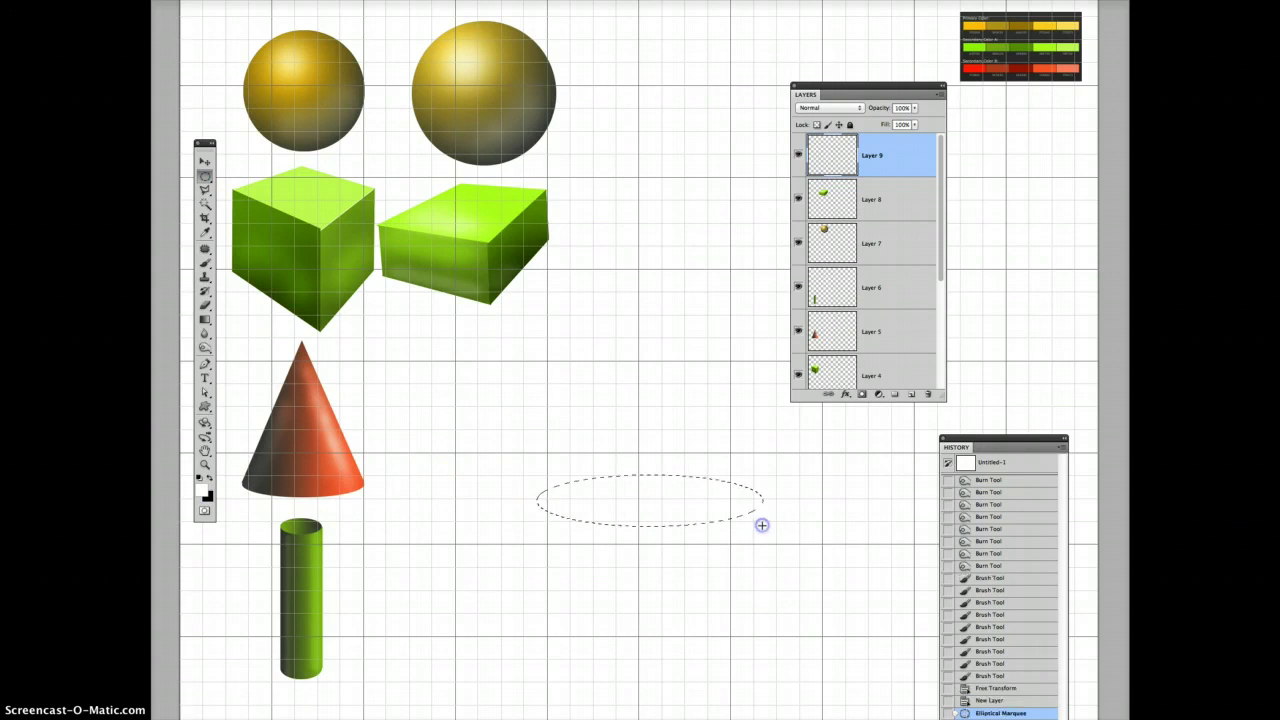
pyautogui.moveTo(204, 190); pyautogui.dragTo(232, 210)
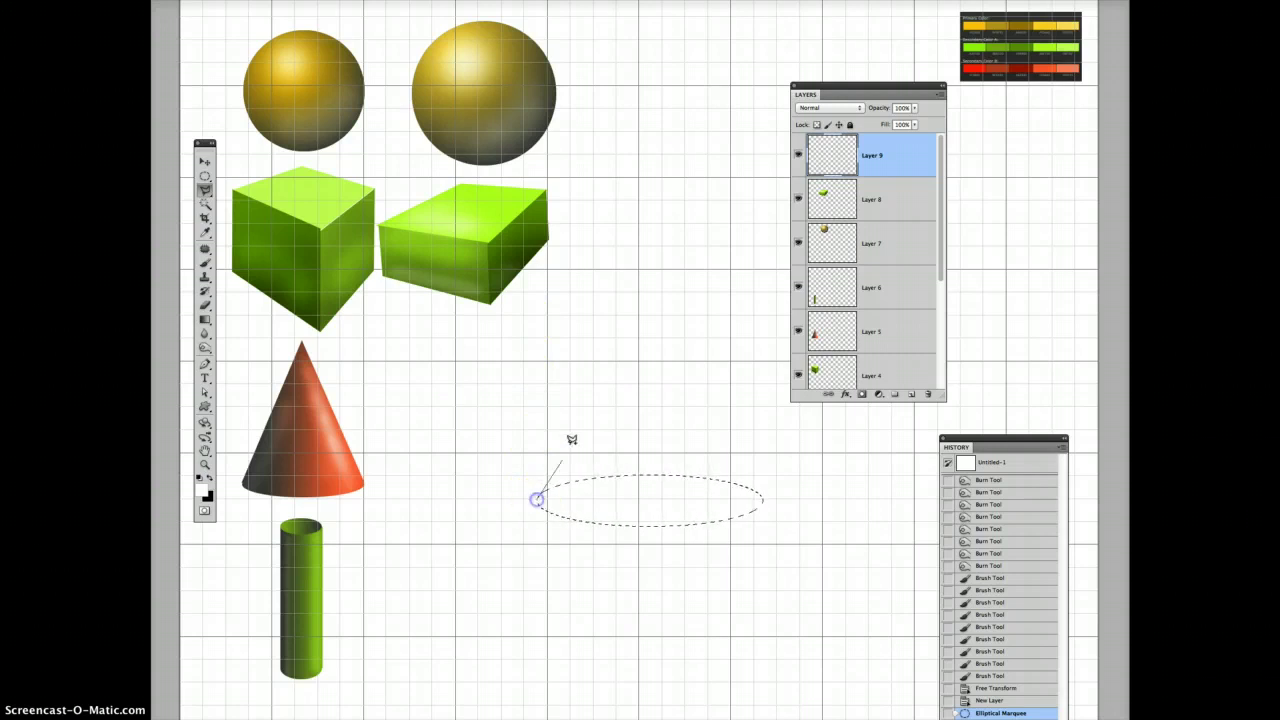
pyautogui.click(642, 282)
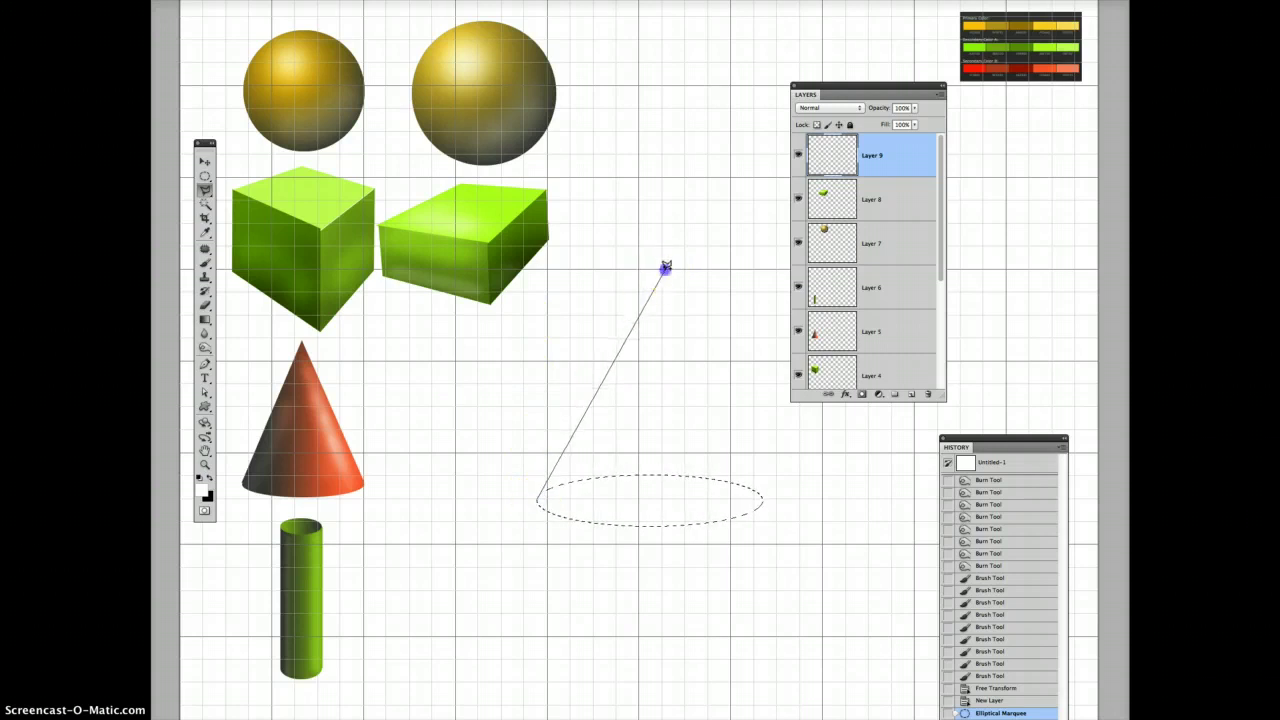
pyautogui.click(665, 268)
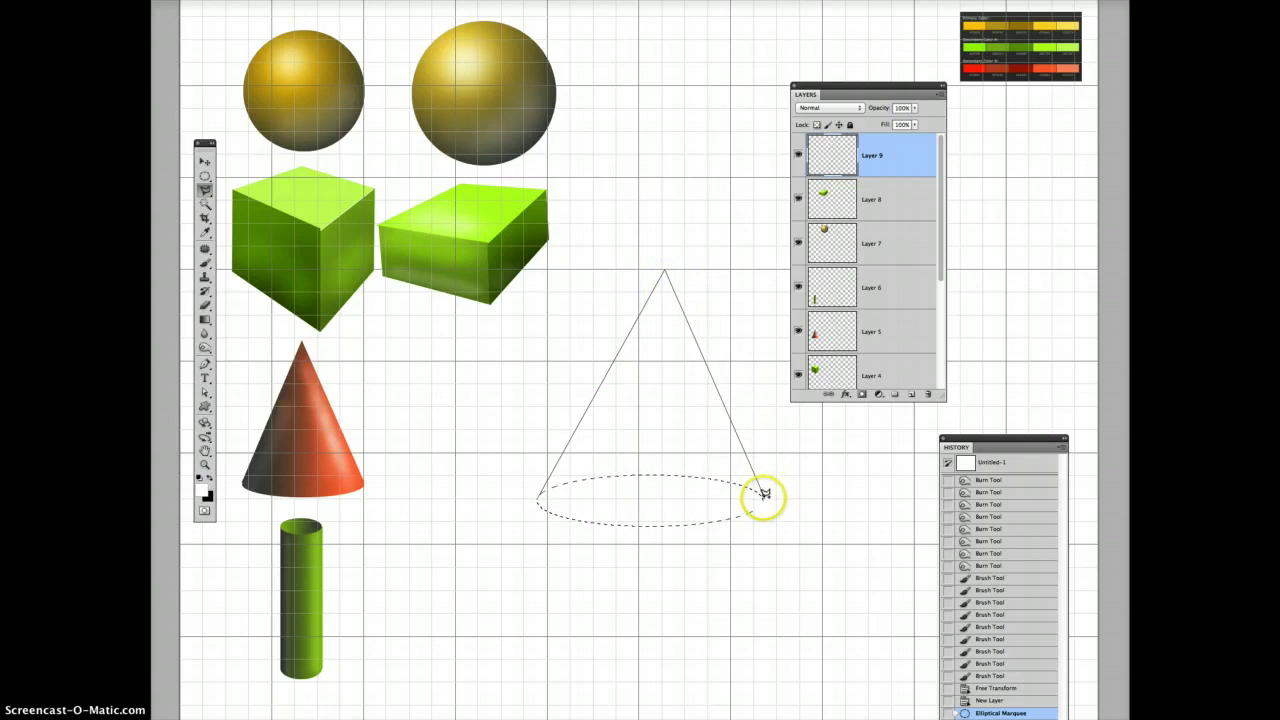
pyautogui.click(763, 495)
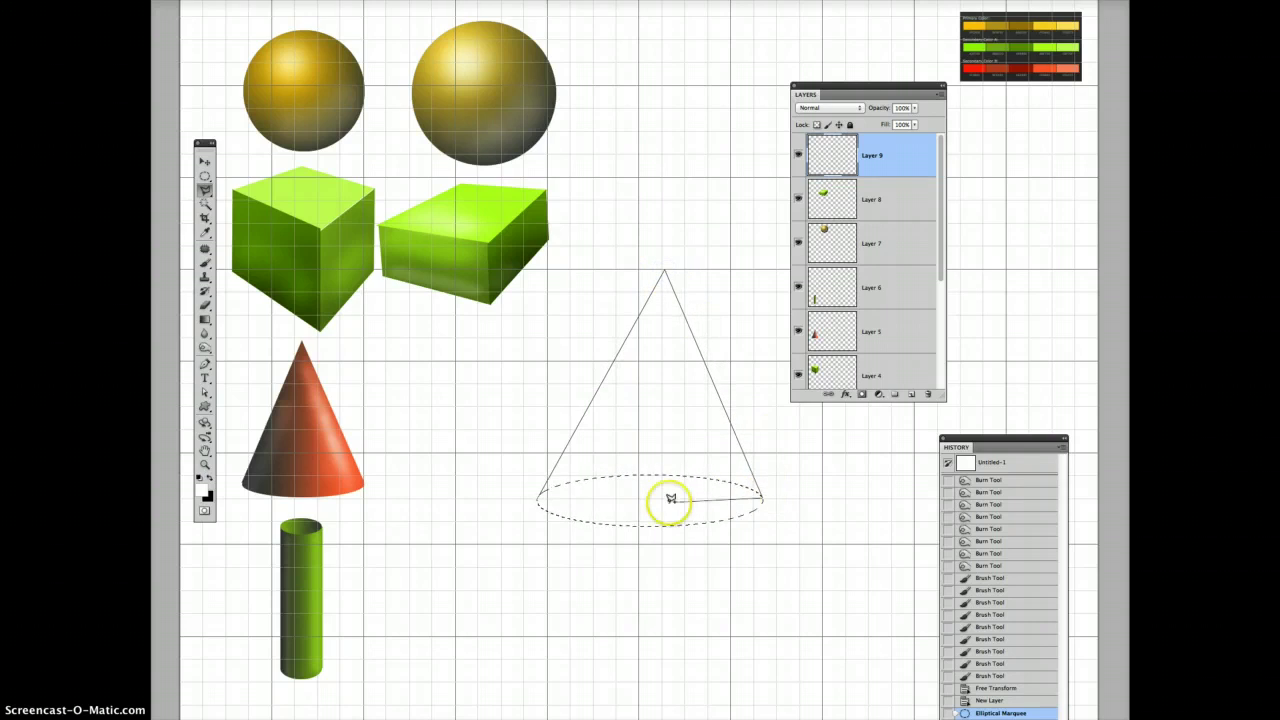
pyautogui.click(535, 495)
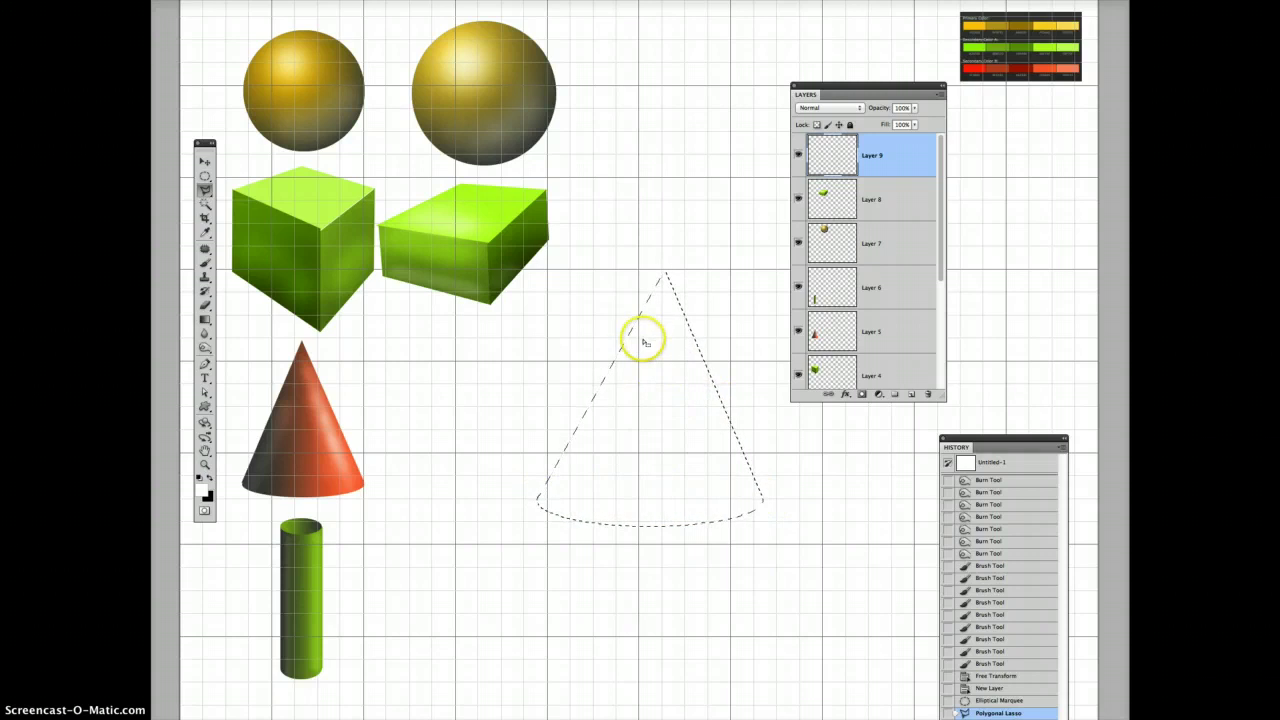
# - Open the Gradient tool's editor and select its right-hand colour stop
pyautogui.click(205, 320)
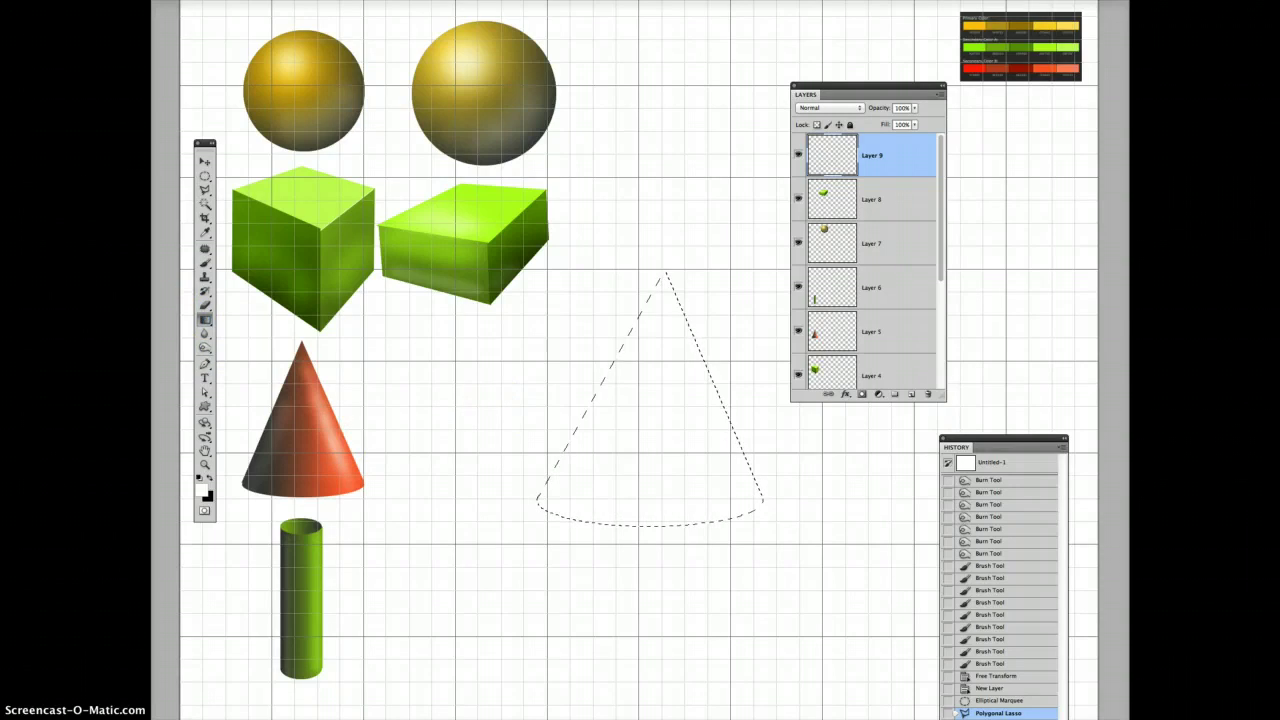
pyautogui.click(850, 10)
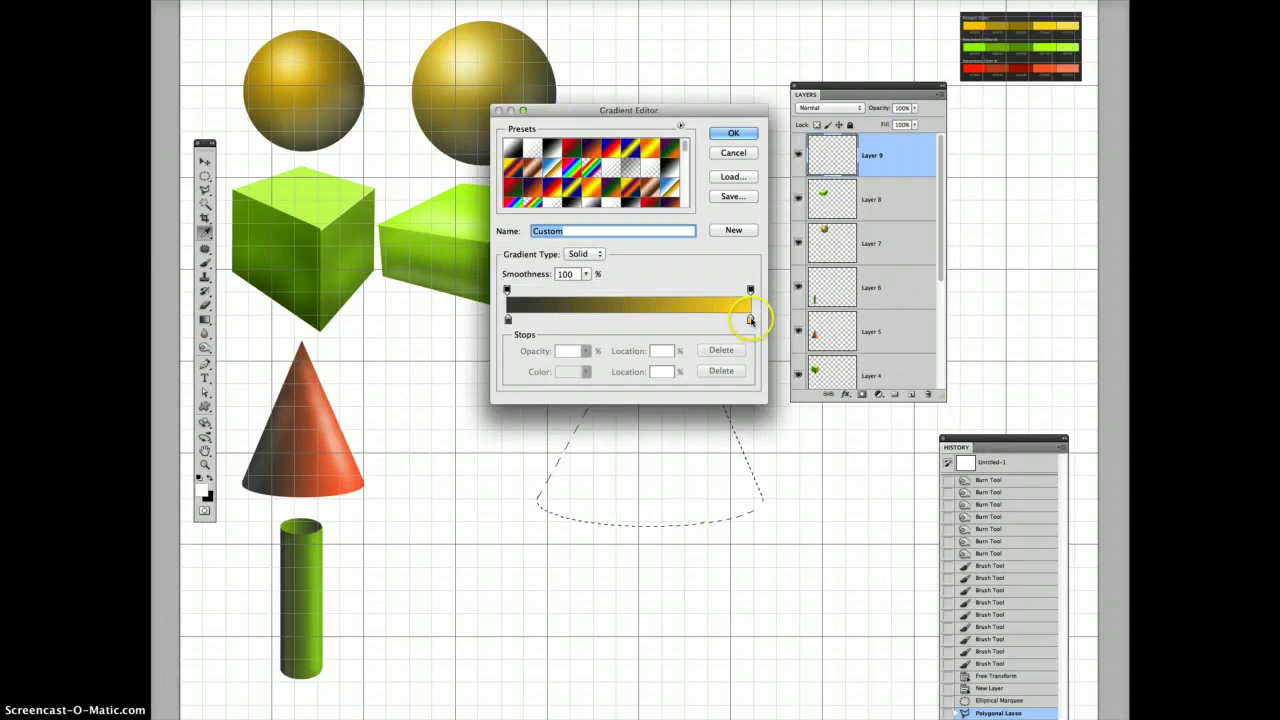
pyautogui.click(750, 319)
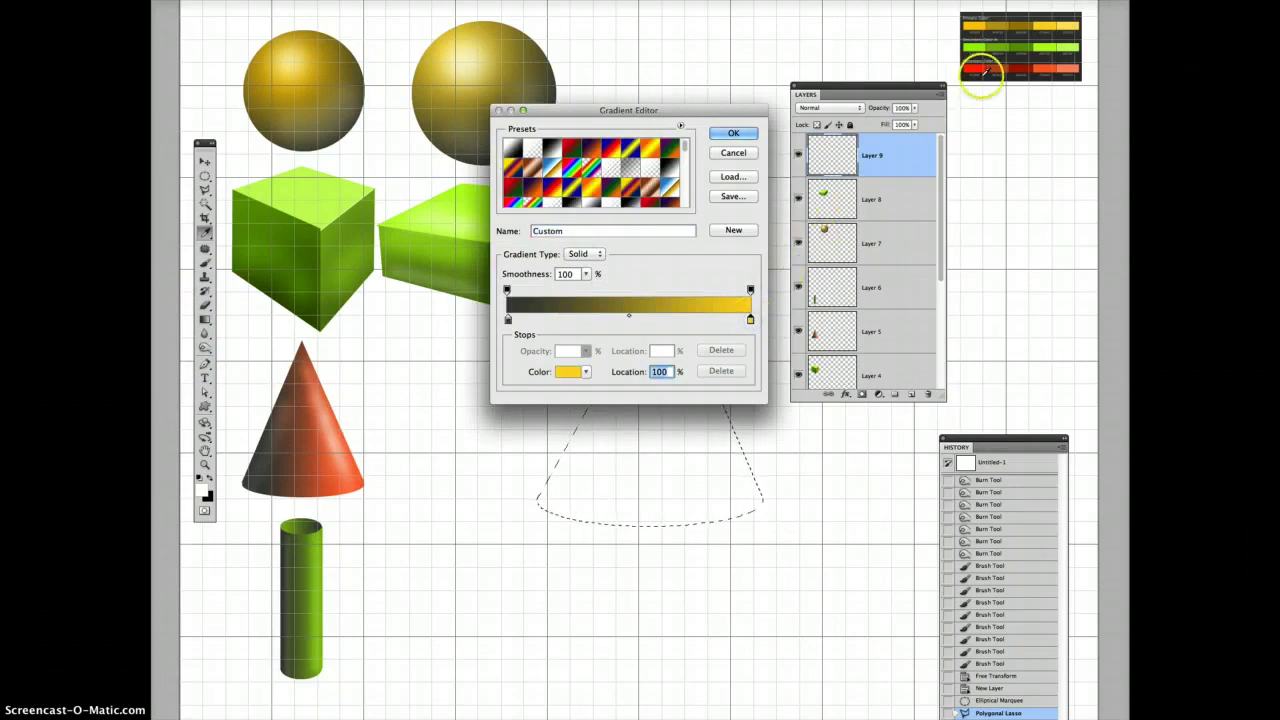
# - Set the gradient's right stop to orange-red and fill the cone selection dark-to-orange
pyautogui.click(1042, 68)
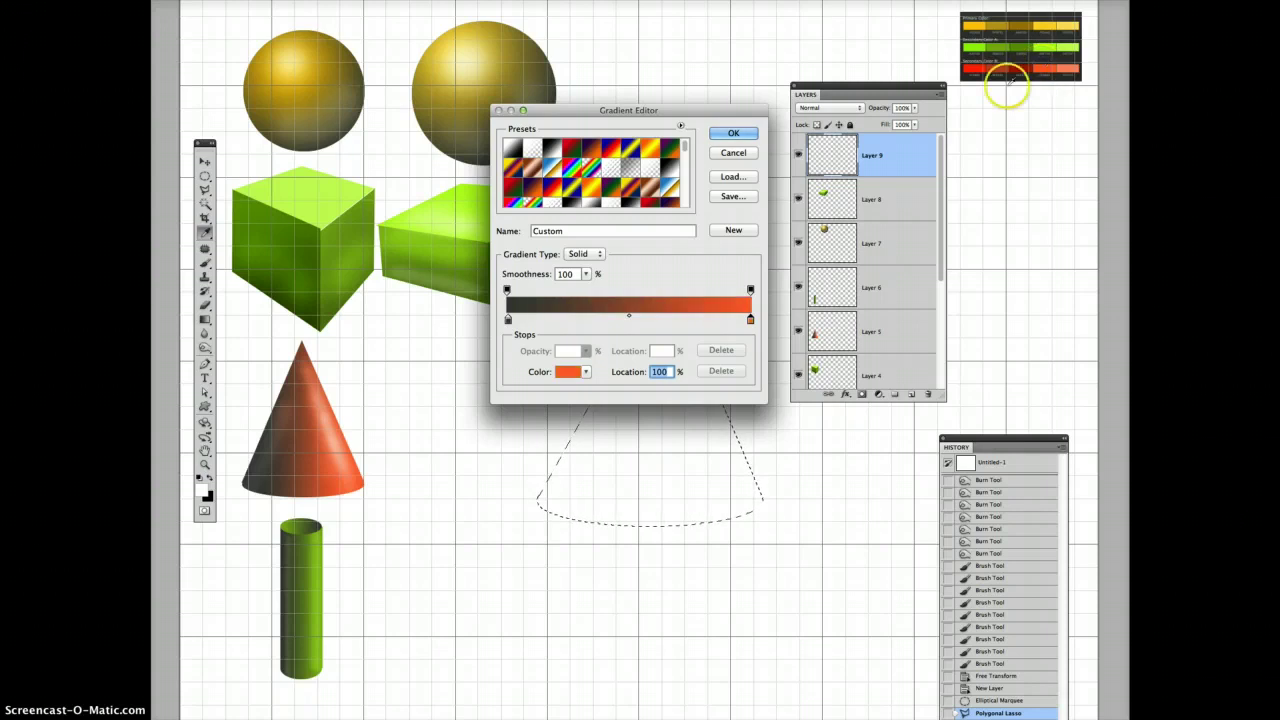
pyautogui.click(733, 133)
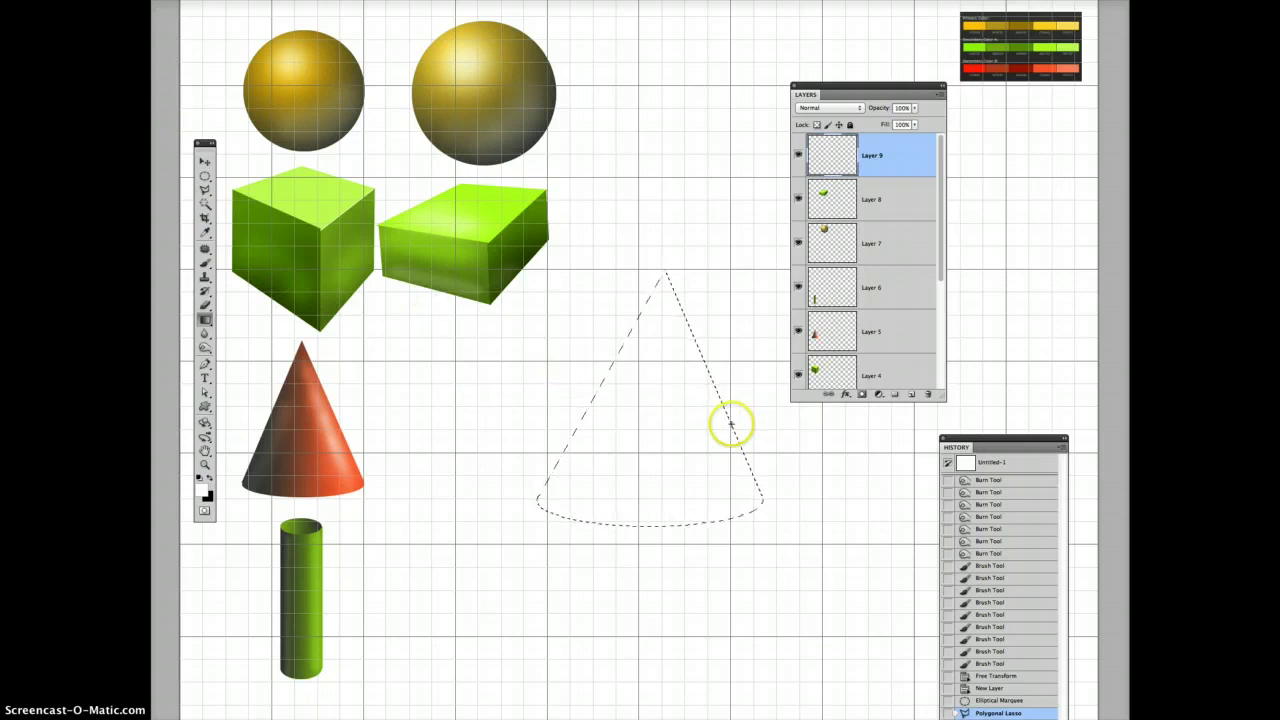
pyautogui.moveTo(581, 421); pyautogui.dragTo(581, 421)
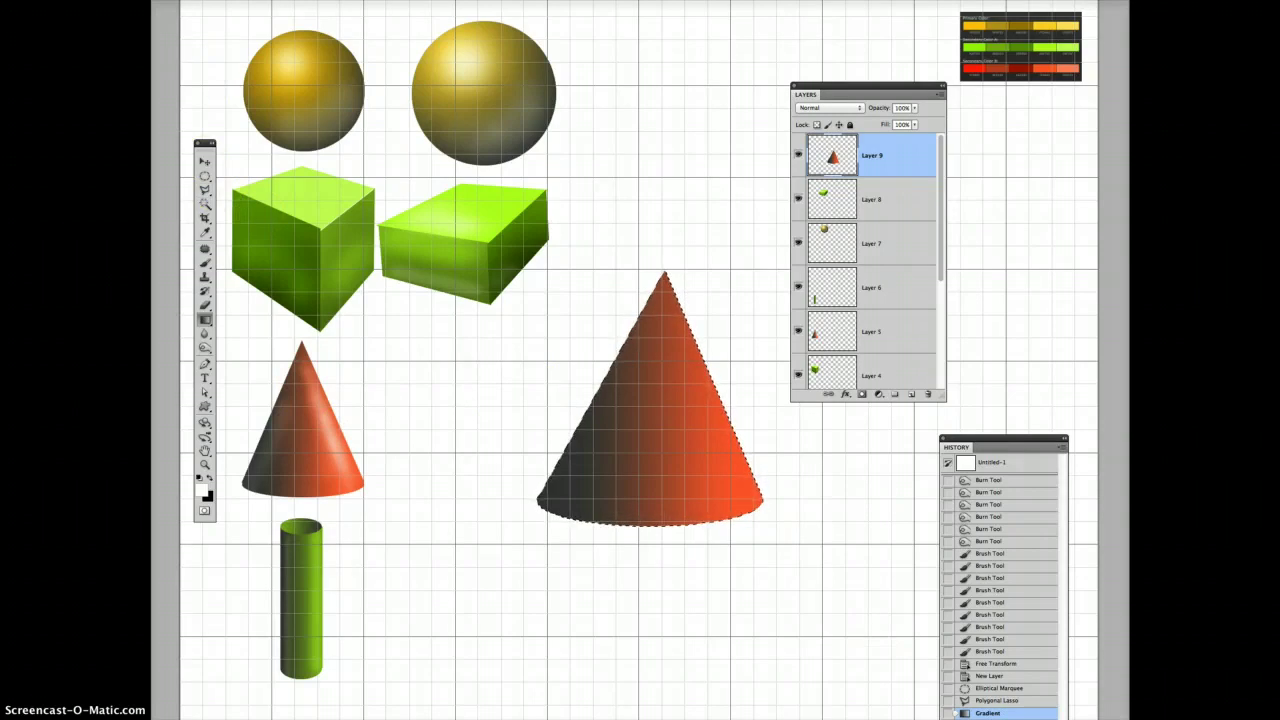
pyautogui.moveTo(145, 196)
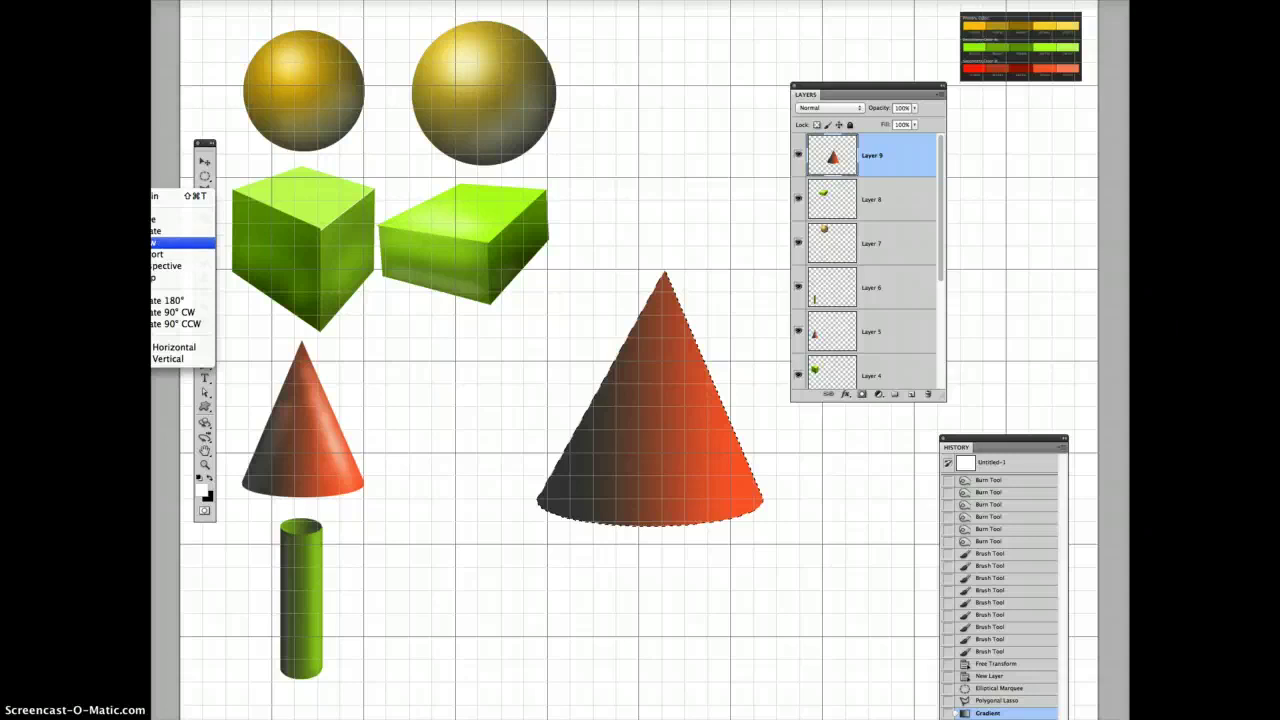
# - Skew the big cone so its tip slants left, and apply the transform
pyautogui.click(155, 242)
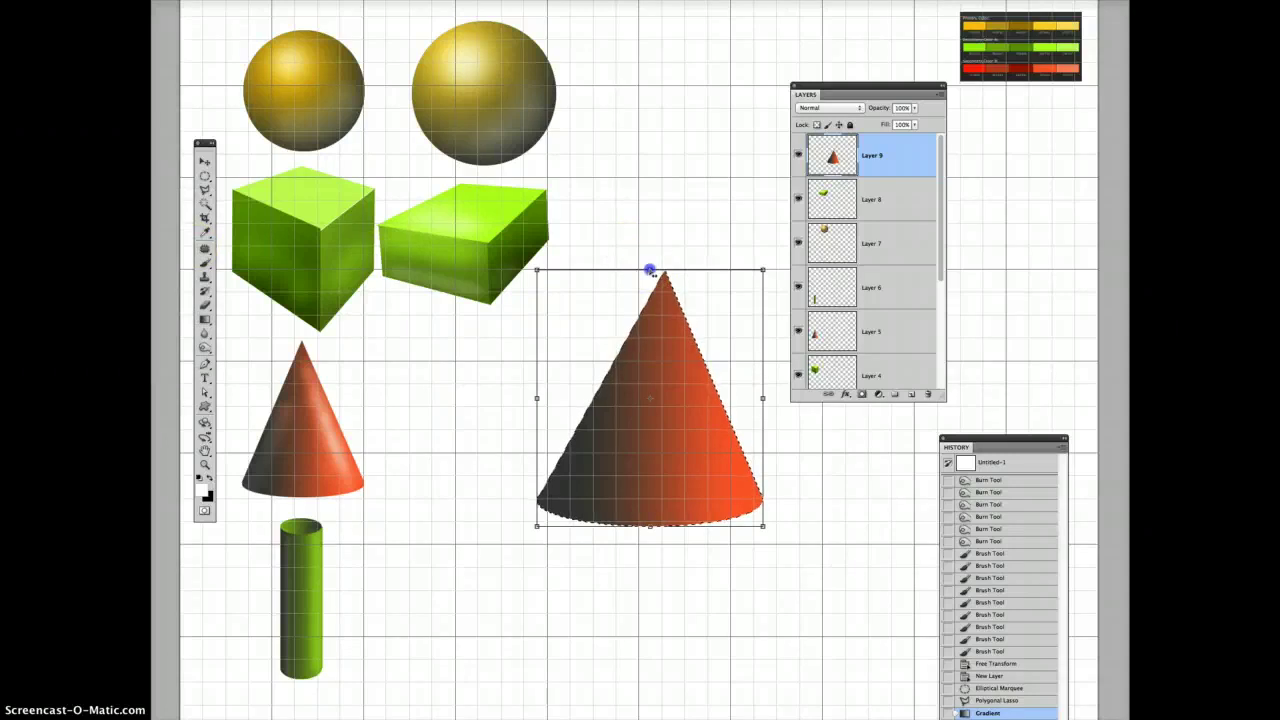
pyautogui.moveTo(650, 270)
pyautogui.mouseDown()
pyautogui.moveTo(631, 269)
pyautogui.moveTo(680, 266)
pyautogui.moveTo(605, 273)
pyautogui.moveTo(654, 269)
pyautogui.moveTo(640, 269)
pyautogui.mouseUp()
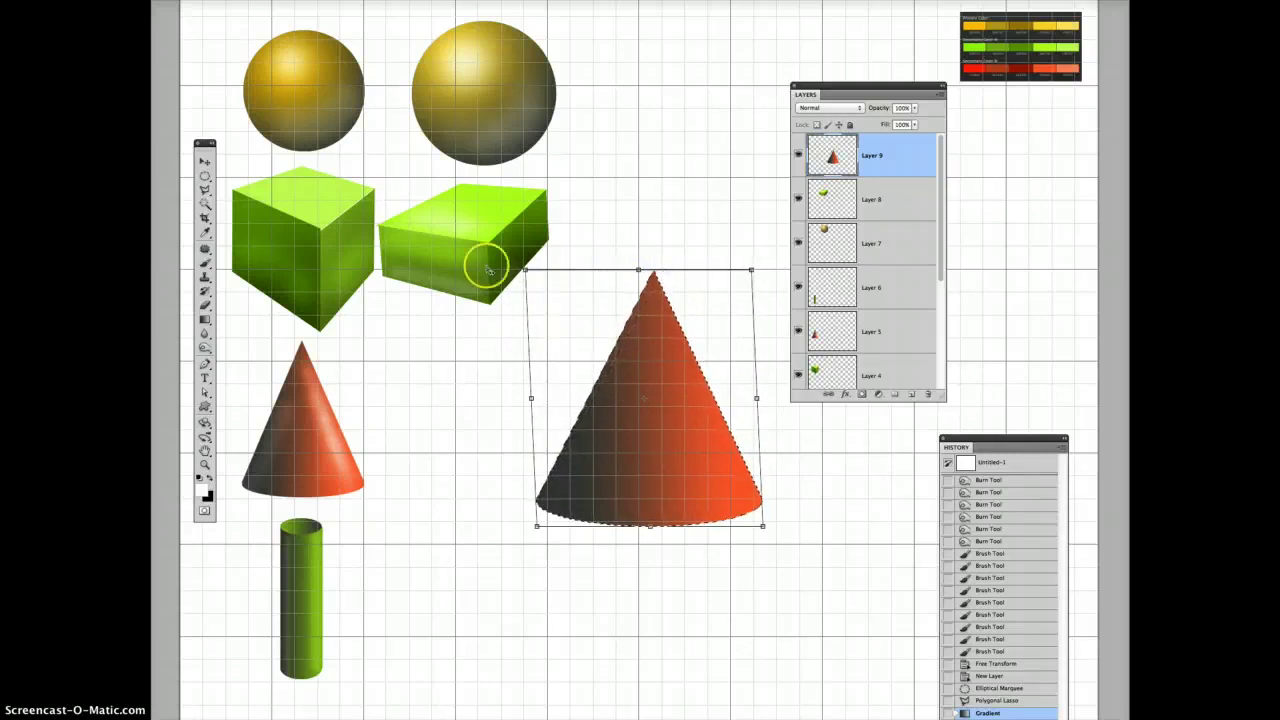
pyautogui.click(204, 161)
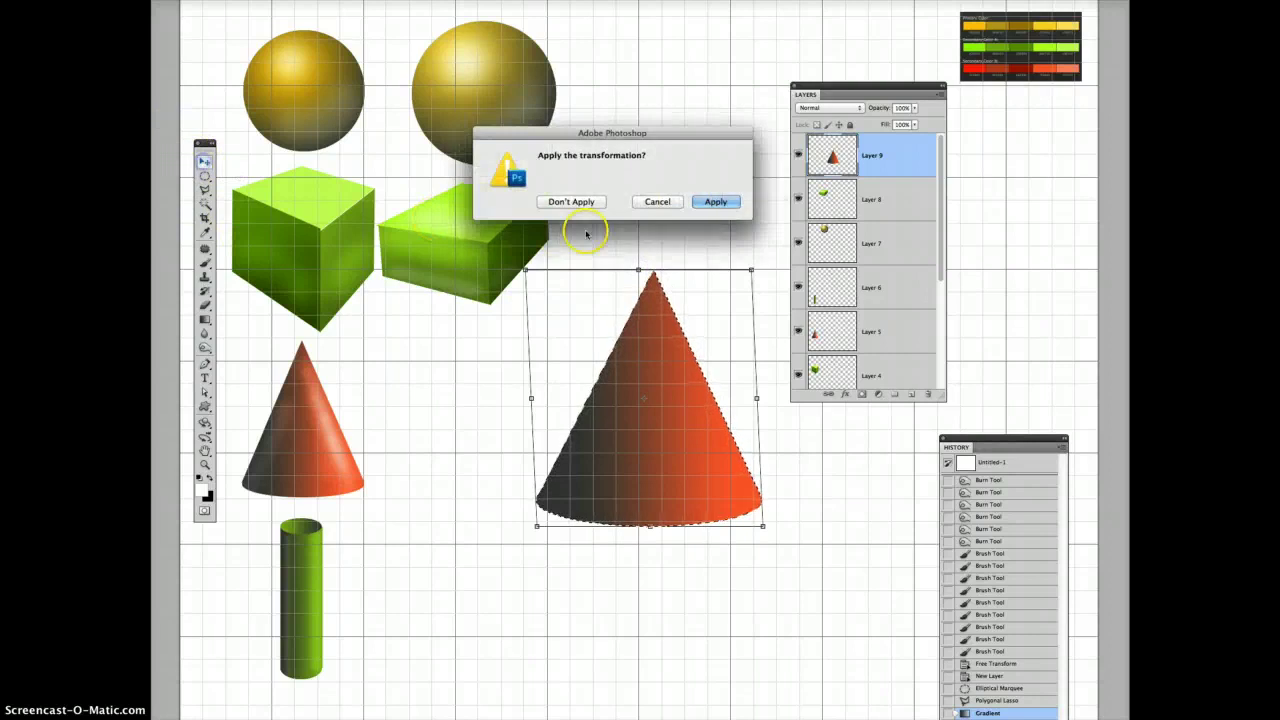
pyautogui.click(716, 202)
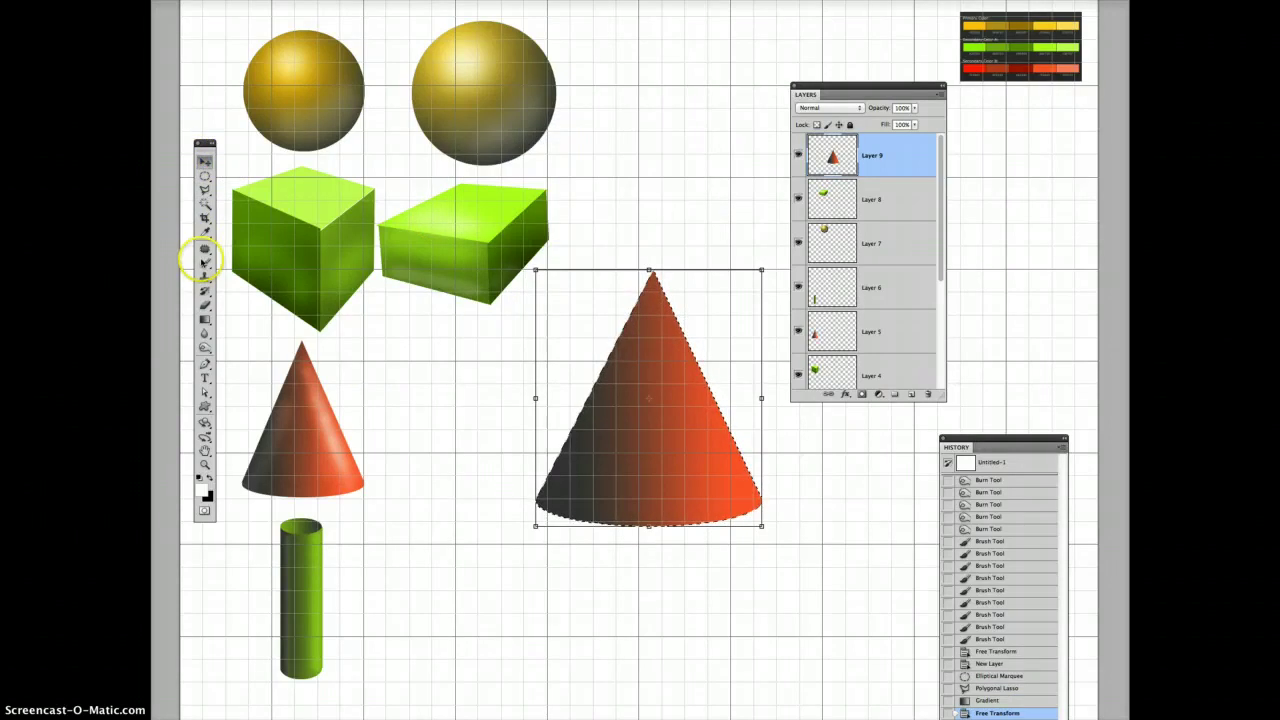
# - Brush extra shading strokes onto the big cone's body and lower side
pyautogui.click(204, 262)
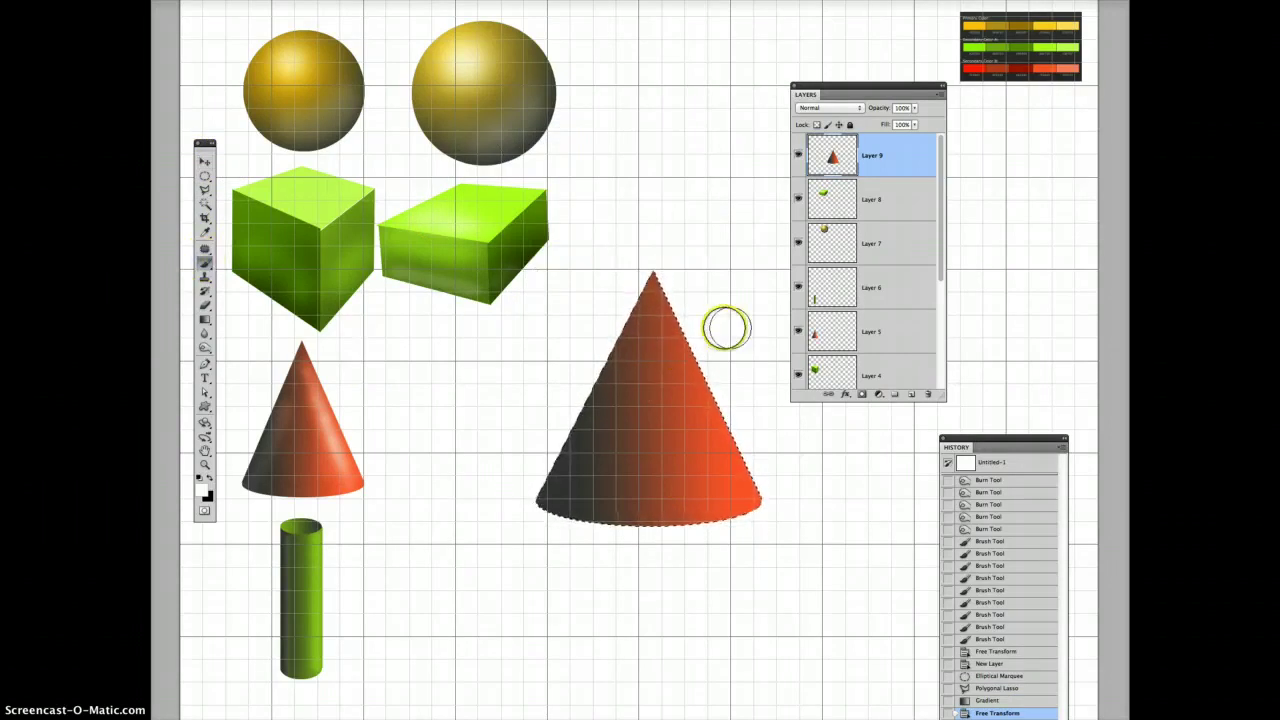
pyautogui.moveTo(713, 468)
pyautogui.mouseDown()
pyautogui.moveTo(660, 303)
pyautogui.moveTo(722, 494)
pyautogui.mouseUp()
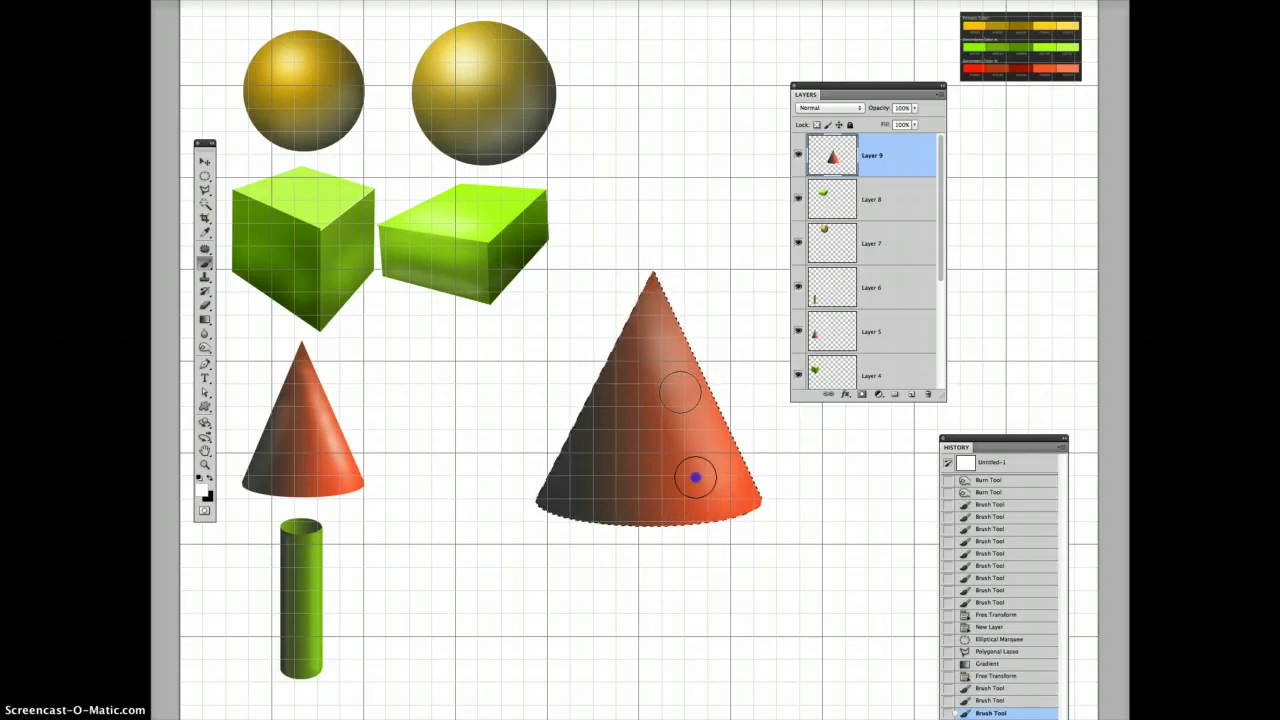
pyautogui.moveTo(680, 392); pyautogui.dragTo(721, 476)
pyautogui.moveTo(665, 357); pyautogui.dragTo(712, 476)
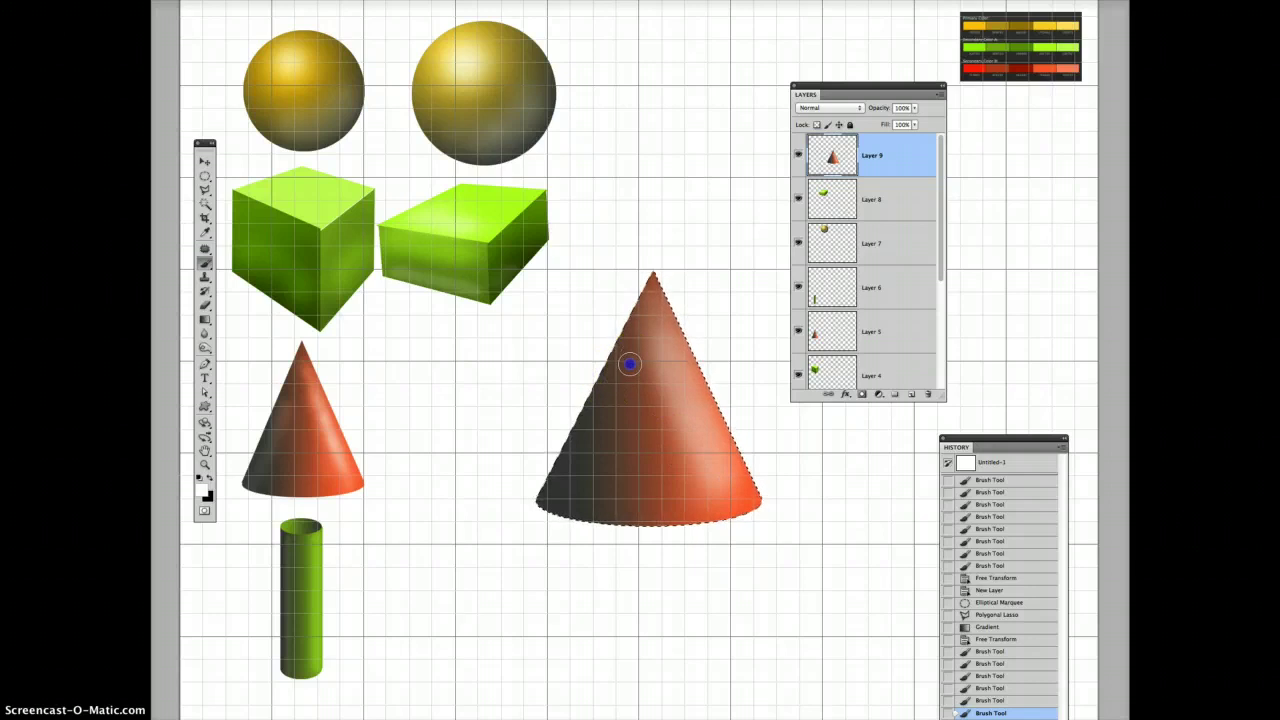
pyautogui.moveTo(580, 498)
pyautogui.mouseDown()
pyautogui.moveTo(587, 446)
pyautogui.moveTo(616, 483)
pyautogui.mouseUp()
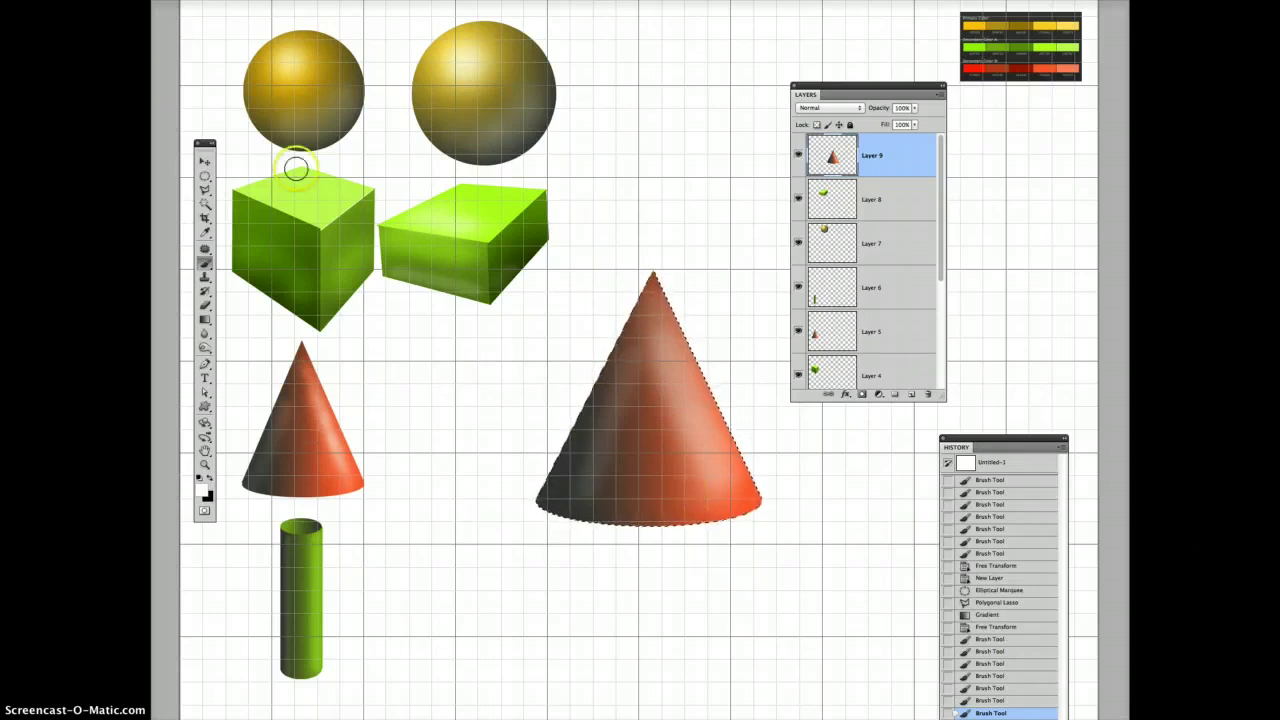
# - Hide the canvas grid
pyautogui.click(220, 0)
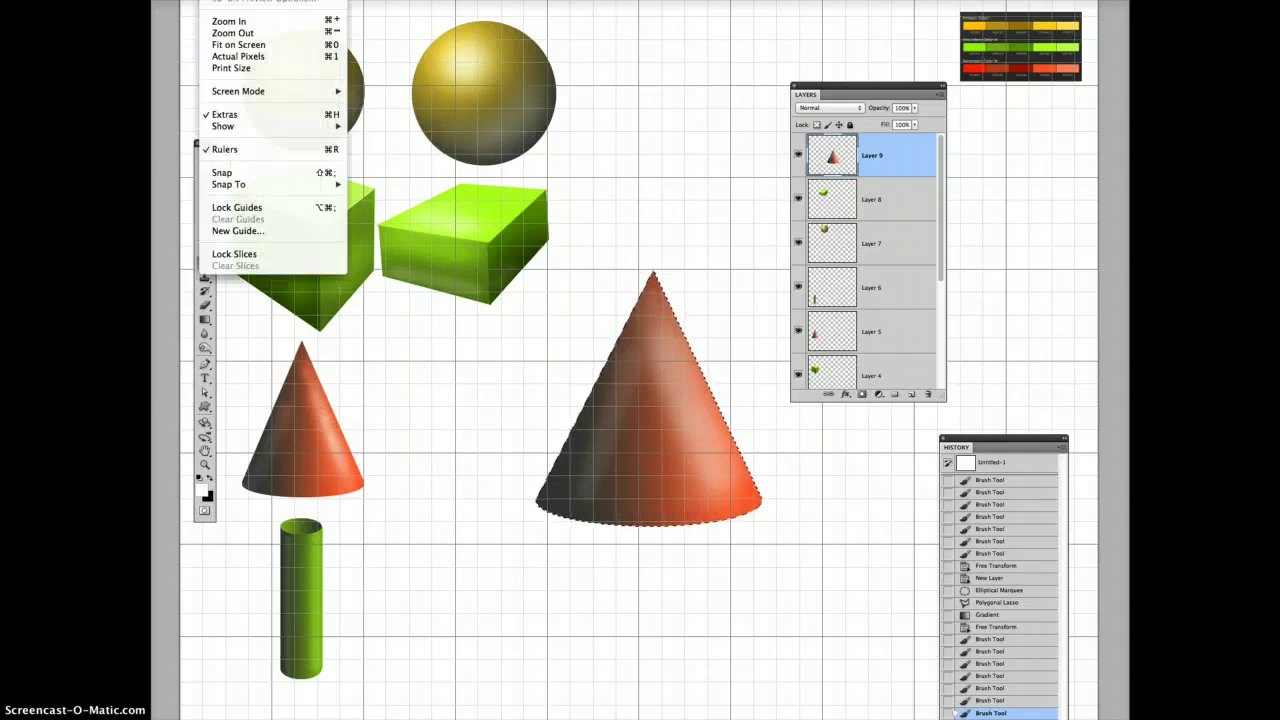
pyautogui.moveTo(231, 126)
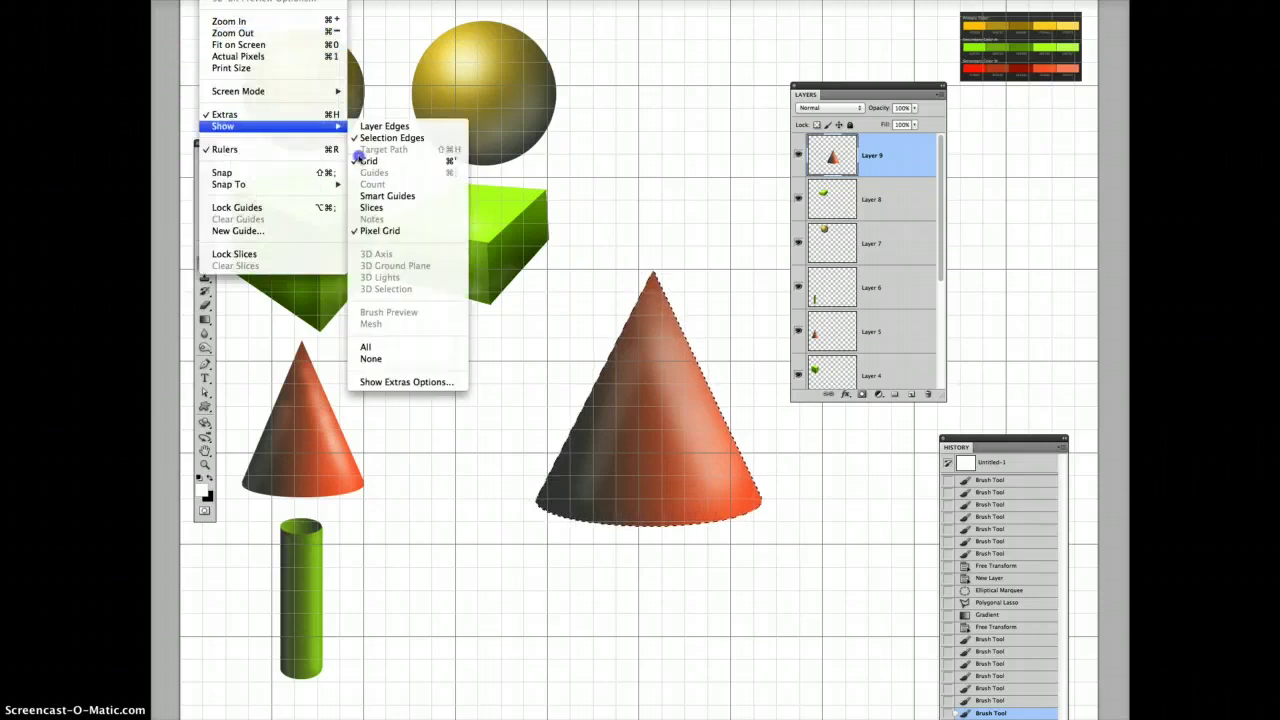
pyautogui.click(366, 161)
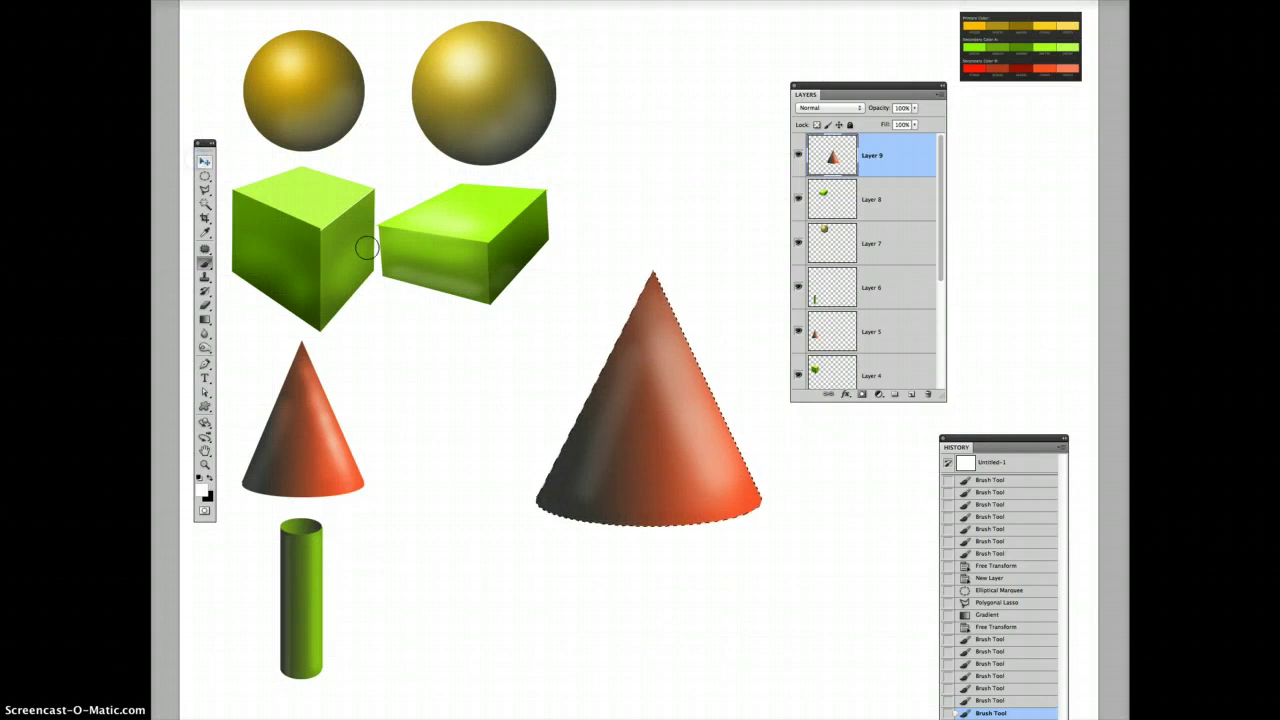
# - Shrink the large cone, place it beside the first cone, and add a new Layer 10
pyautogui.click(204, 161)
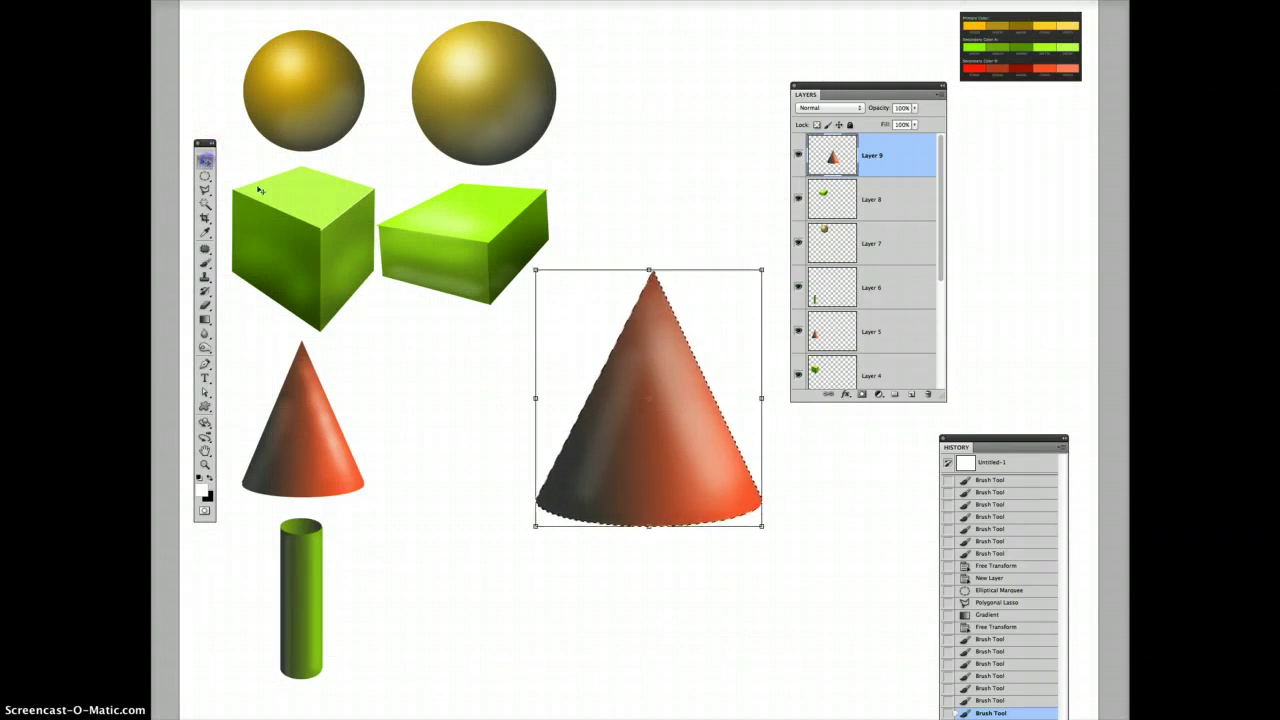
pyautogui.moveTo(537, 271); pyautogui.dragTo(654, 384)
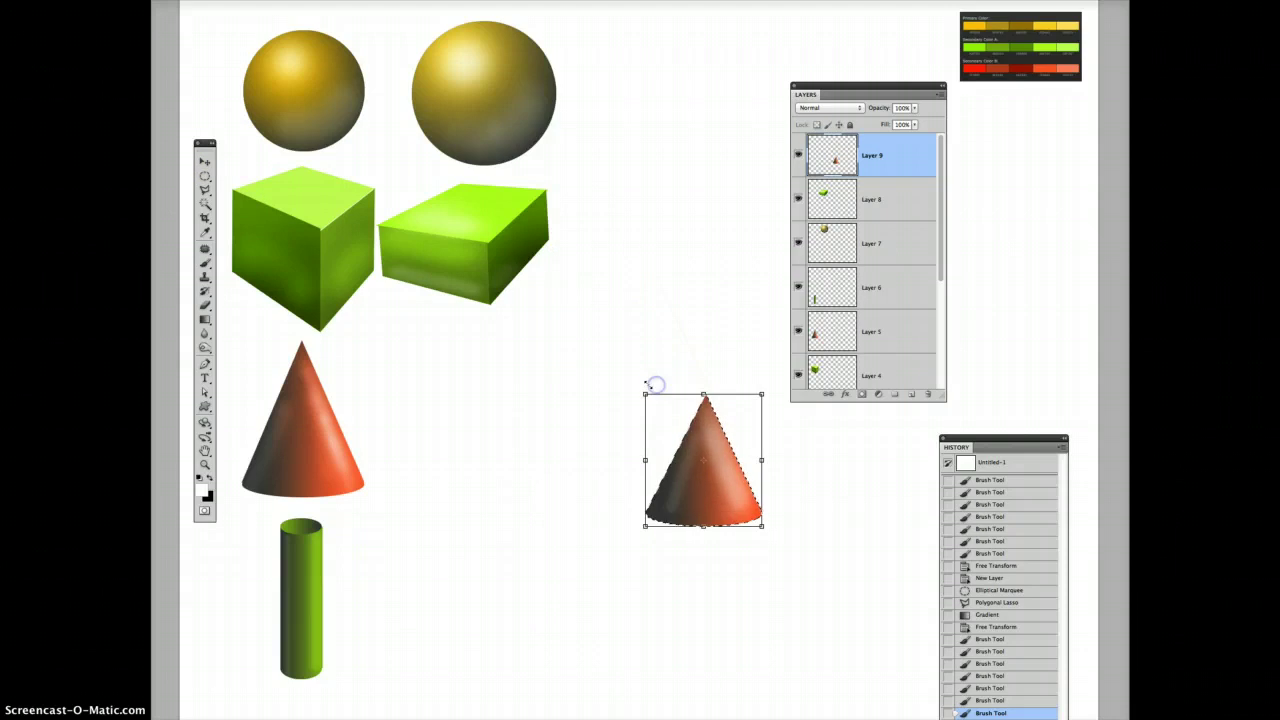
pyautogui.moveTo(703, 491); pyautogui.dragTo(486, 428)
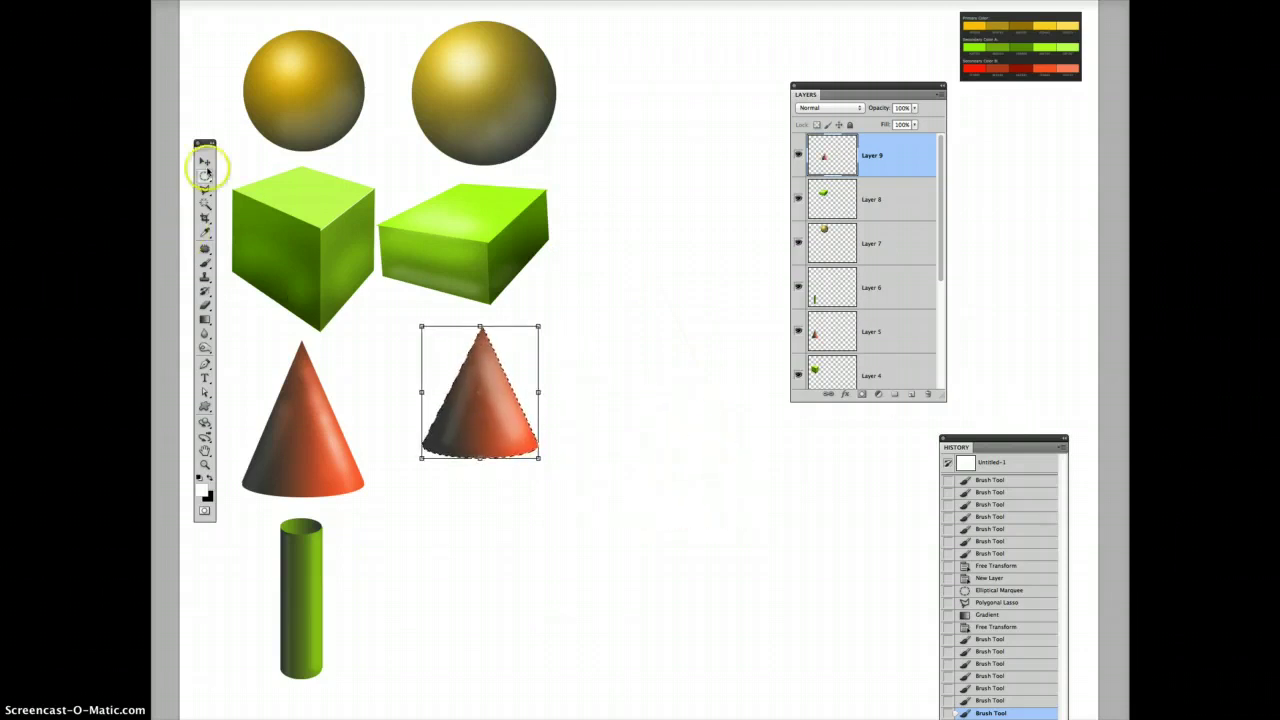
pyautogui.click(205, 163)
pyautogui.click(724, 200)
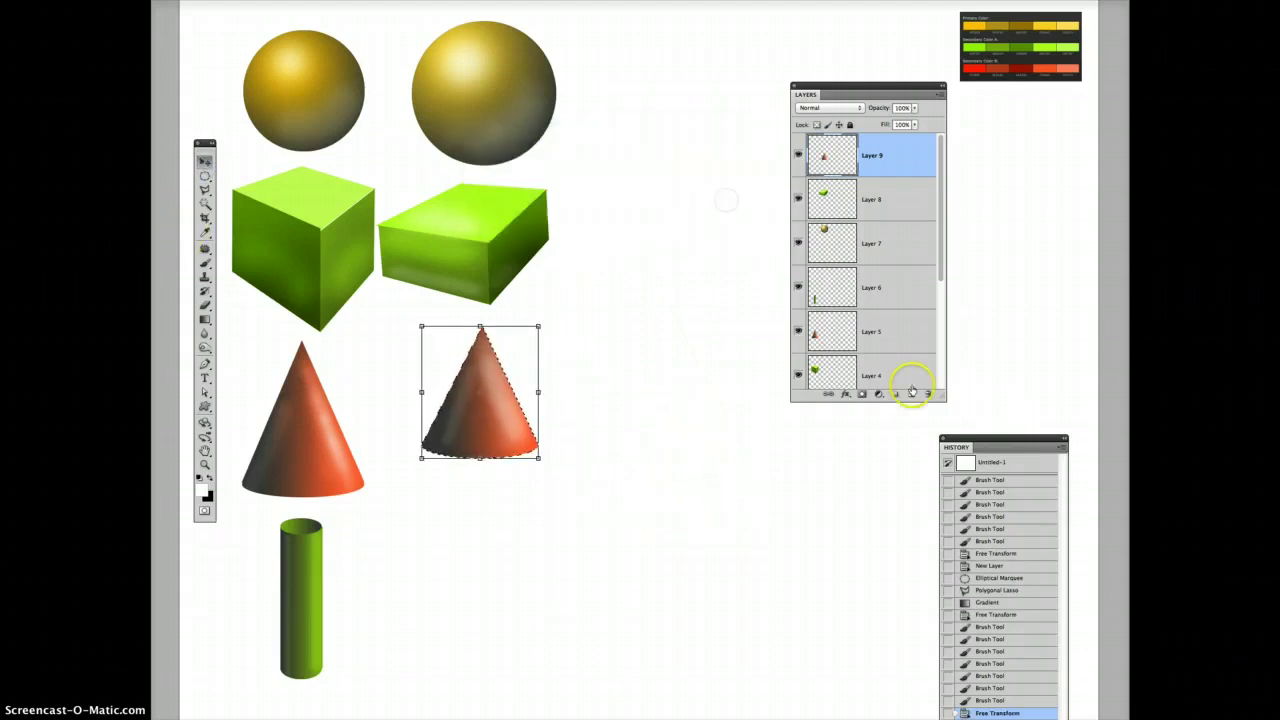
pyautogui.click(911, 392)
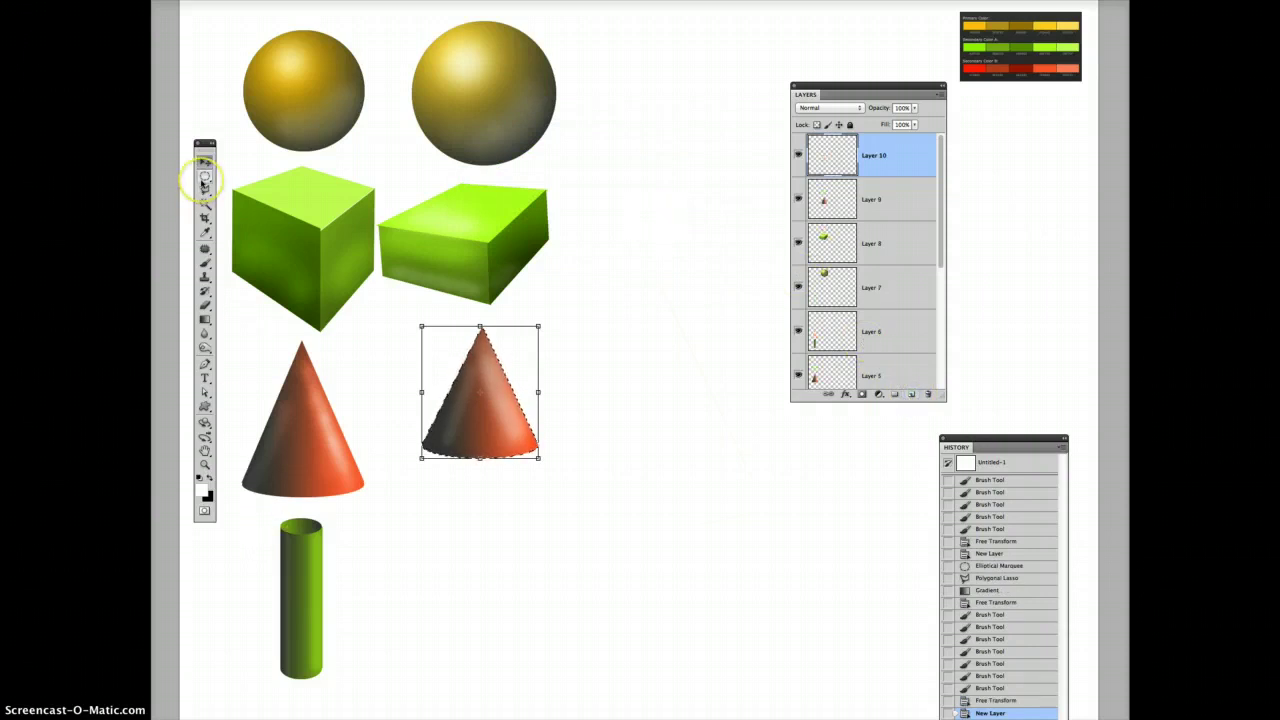
# - Select a tall narrow rectangle right of the cones and fill it with a dark-to-orange gradient
pyautogui.click(204, 178)
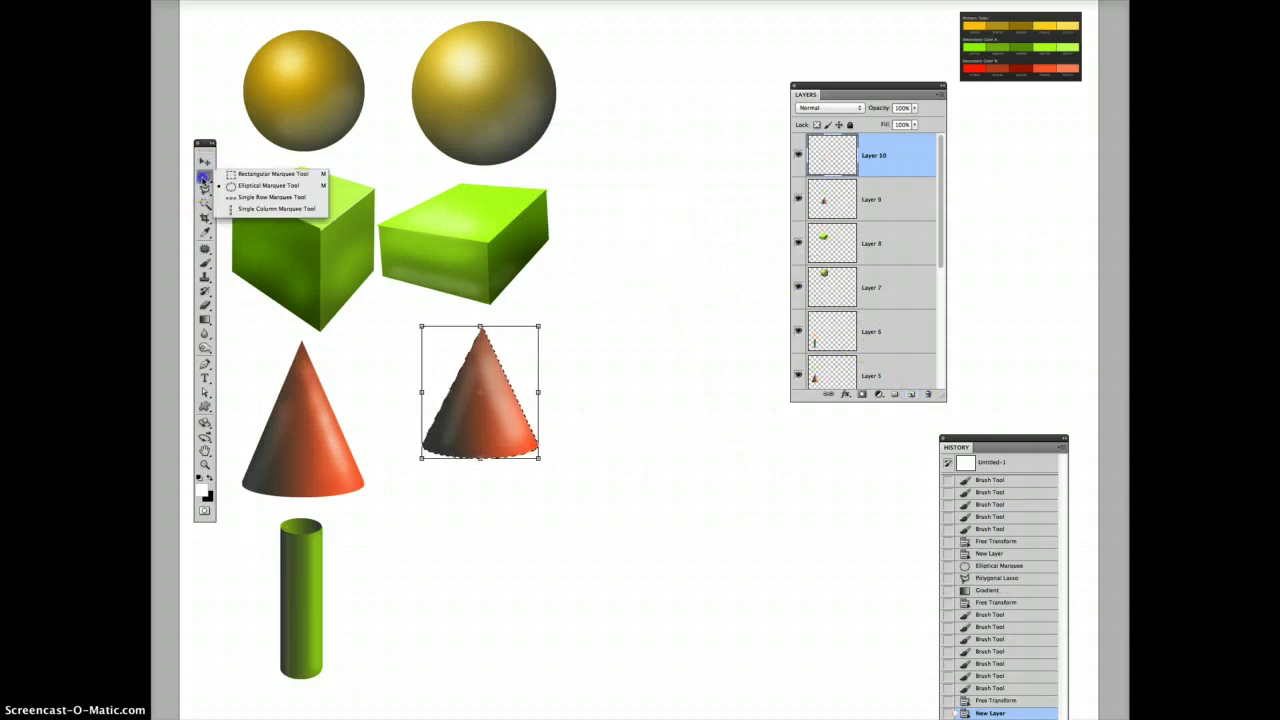
pyautogui.click(234, 174)
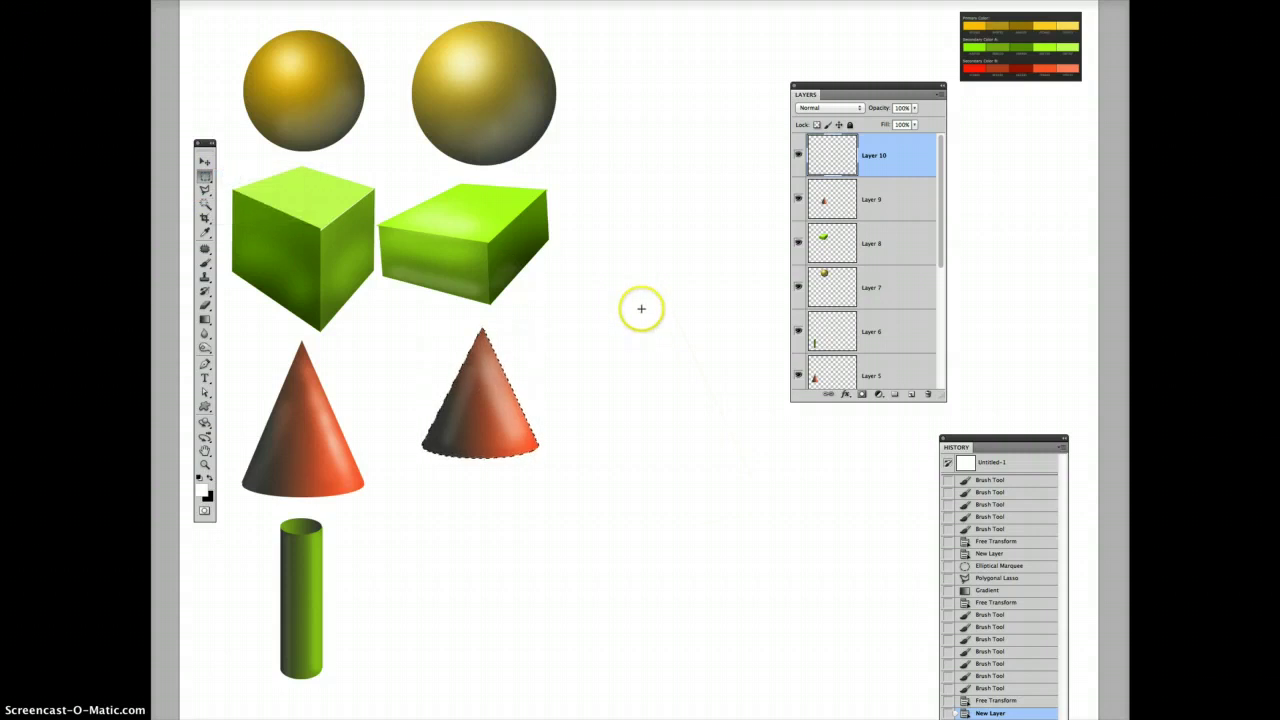
pyautogui.moveTo(631, 288); pyautogui.dragTo(689, 573)
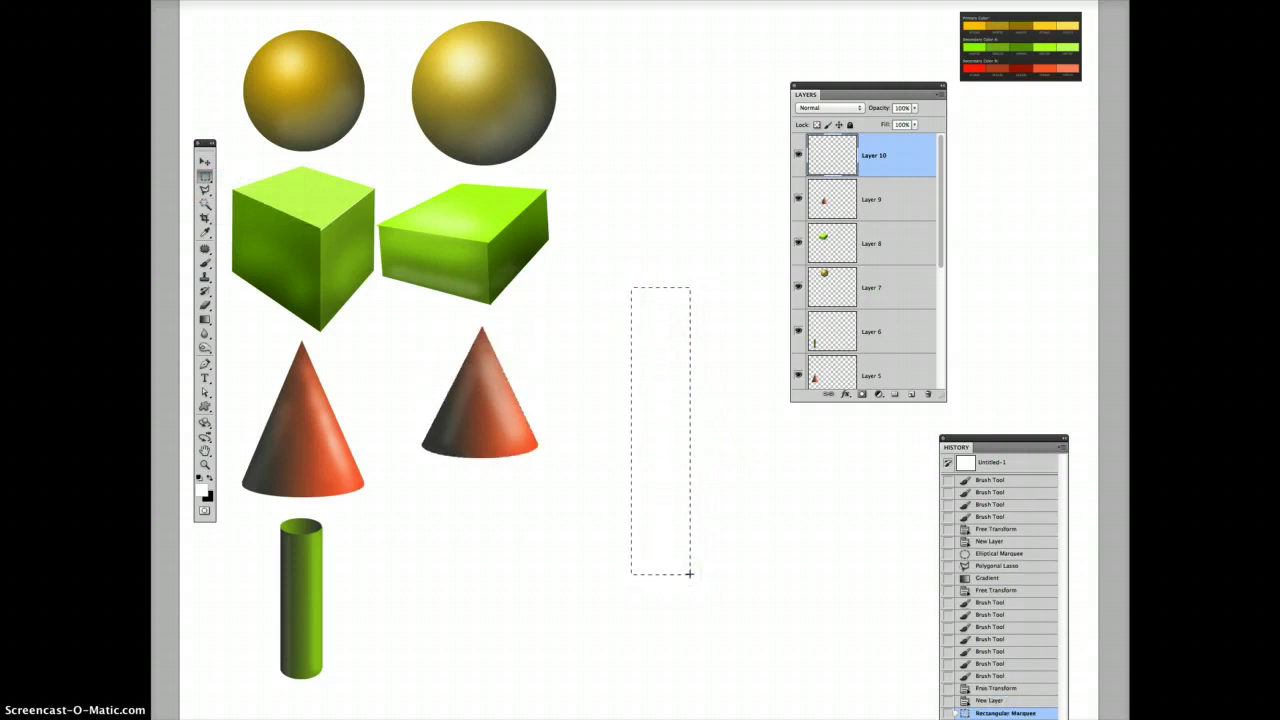
pyautogui.click(204, 318)
pyautogui.moveTo(630, 394); pyautogui.dragTo(690, 394)
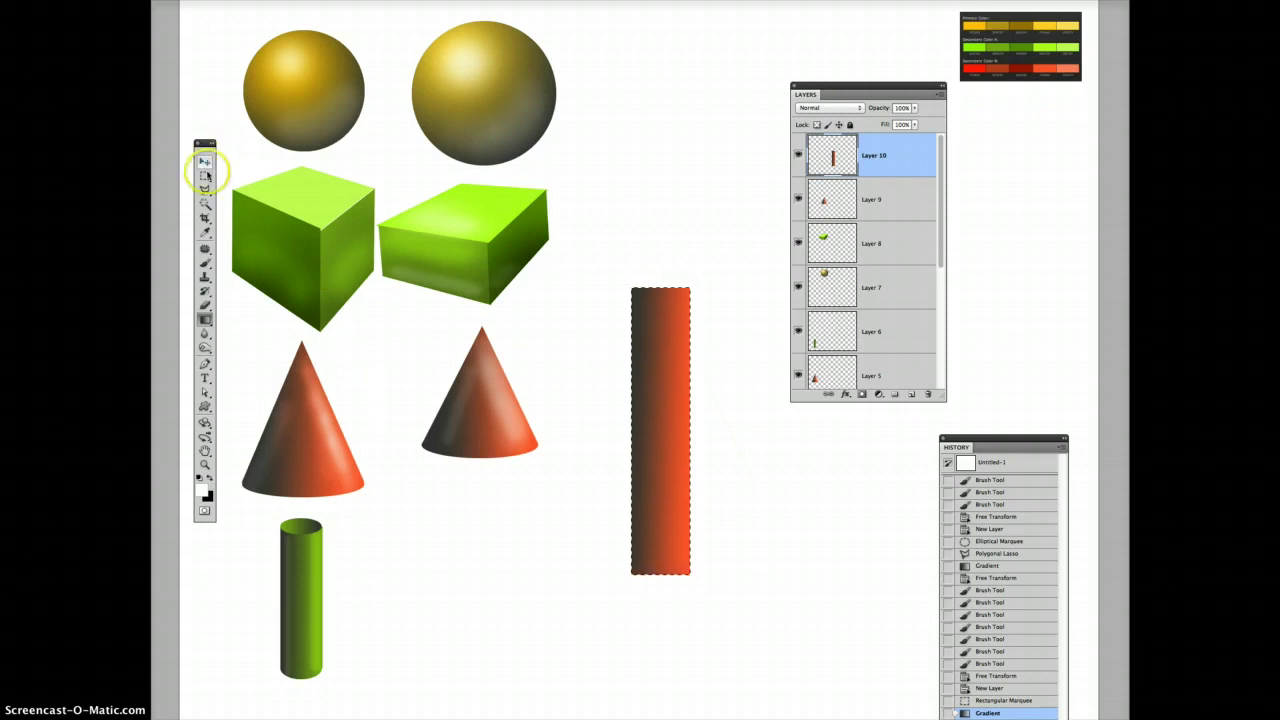
# - Add an elliptical selection at the column's bottom and gradient-shade it into a rounded base
pyautogui.moveTo(205, 177); pyautogui.dragTo(232, 185)
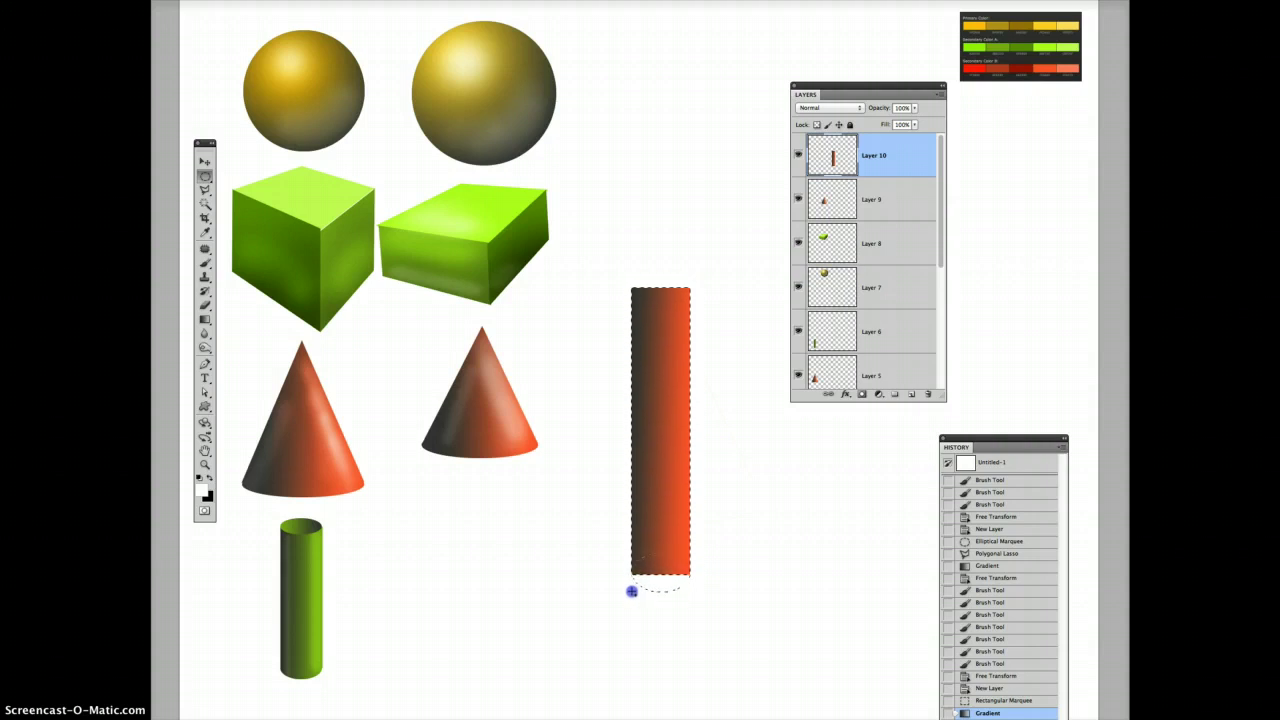
pyautogui.moveTo(631, 591); pyautogui.dragTo(690, 562)
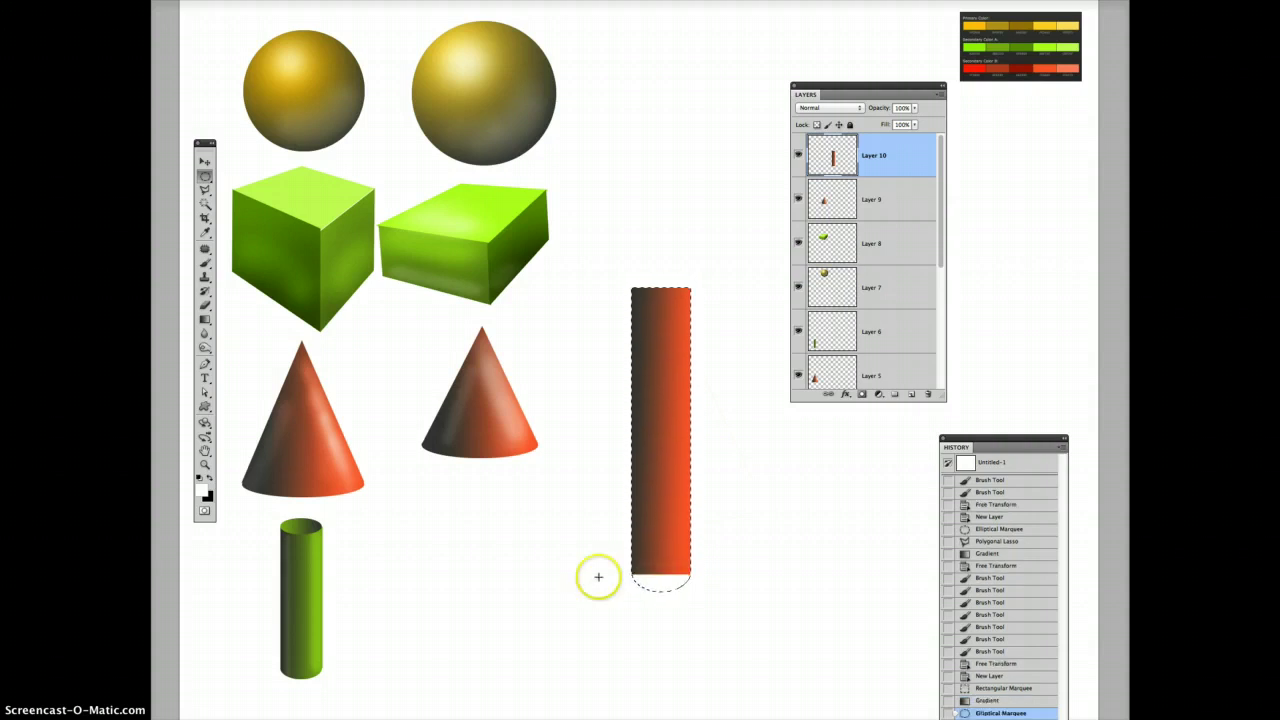
pyautogui.click(205, 320)
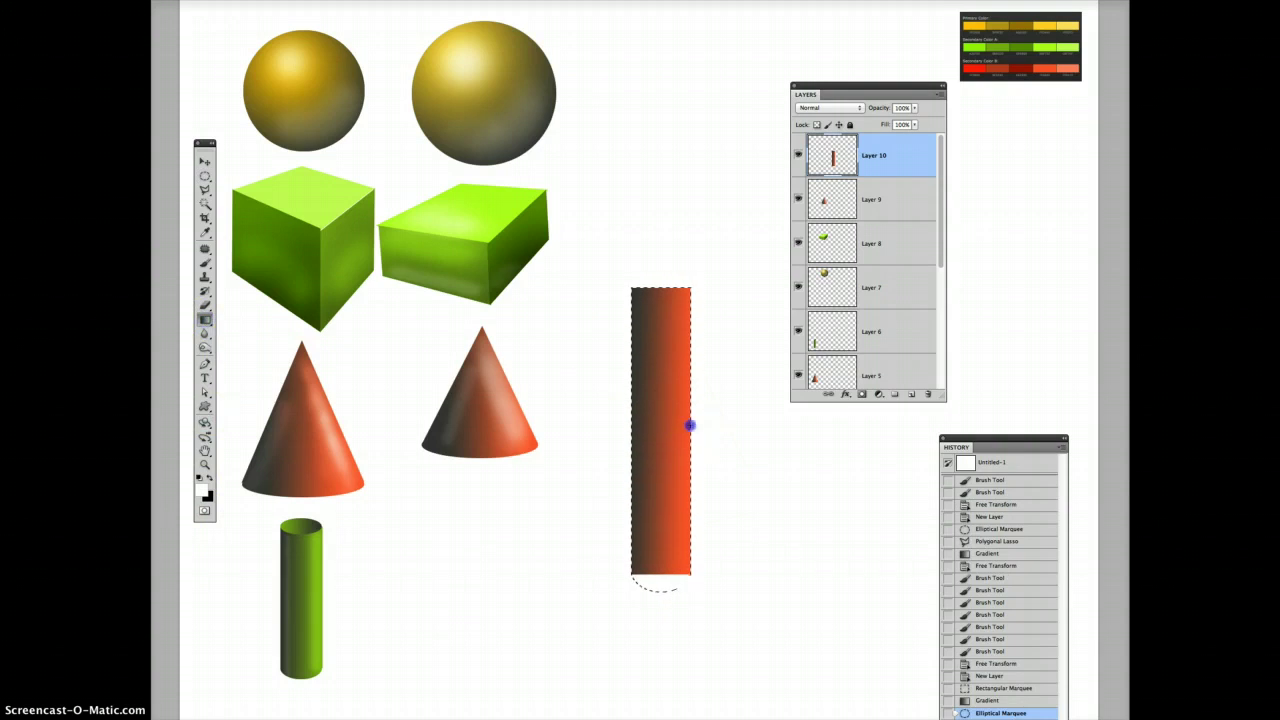
pyautogui.moveTo(630, 426); pyautogui.dragTo(629, 425)
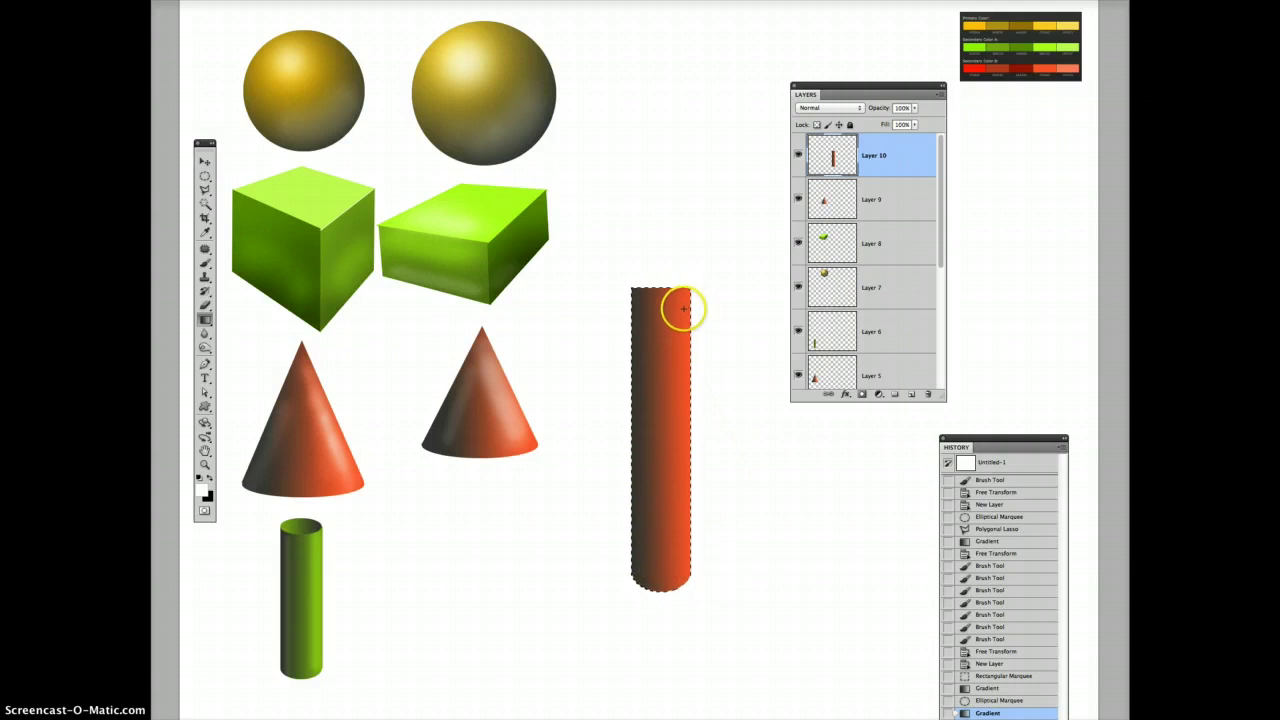
# - Select an ellipse across the column's top and gradient-fill it twice to form a shaded open rim
pyautogui.hotkey('ctrl', 'd')
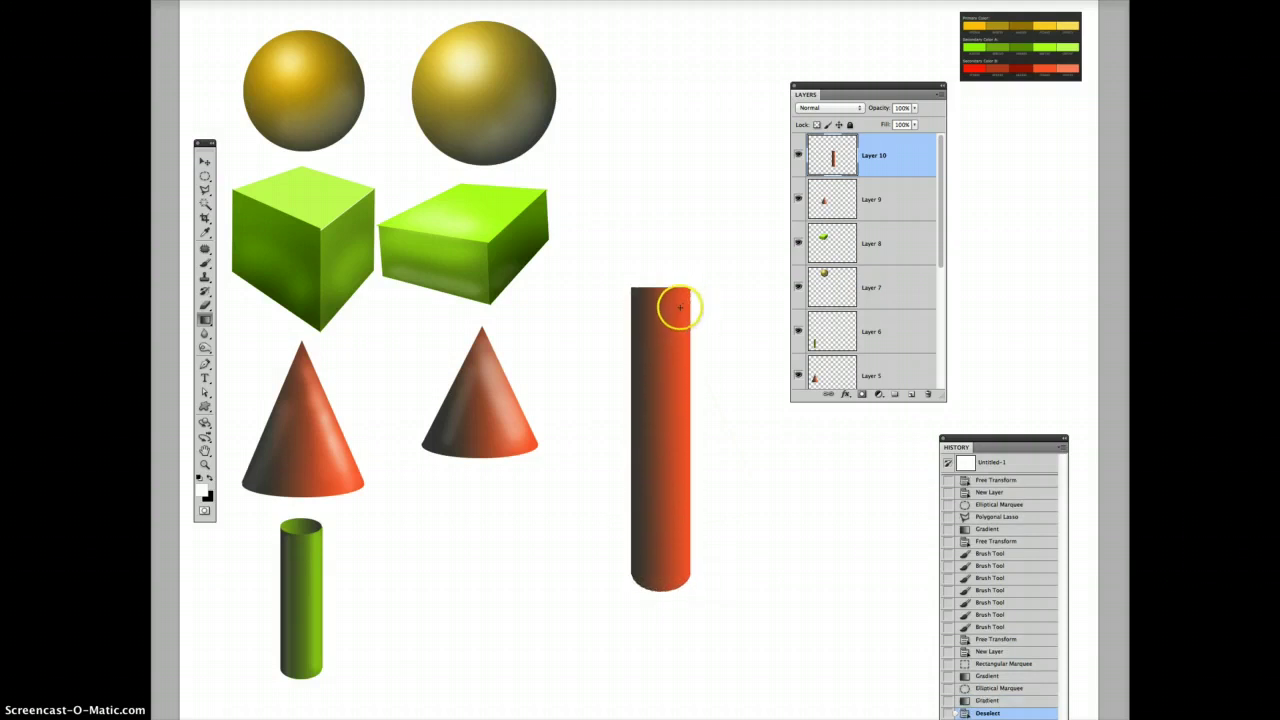
pyautogui.click(205, 177)
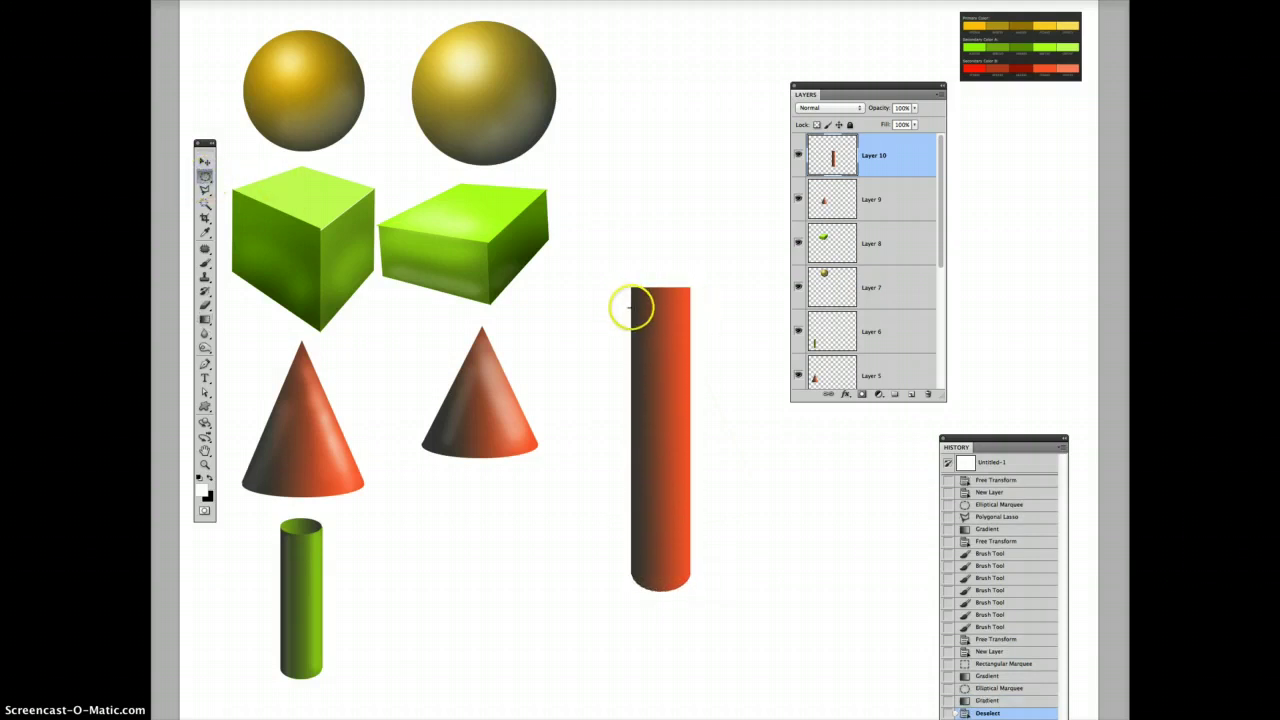
pyautogui.click(630, 307)
pyautogui.moveTo(688, 271); pyautogui.dragTo(687, 271)
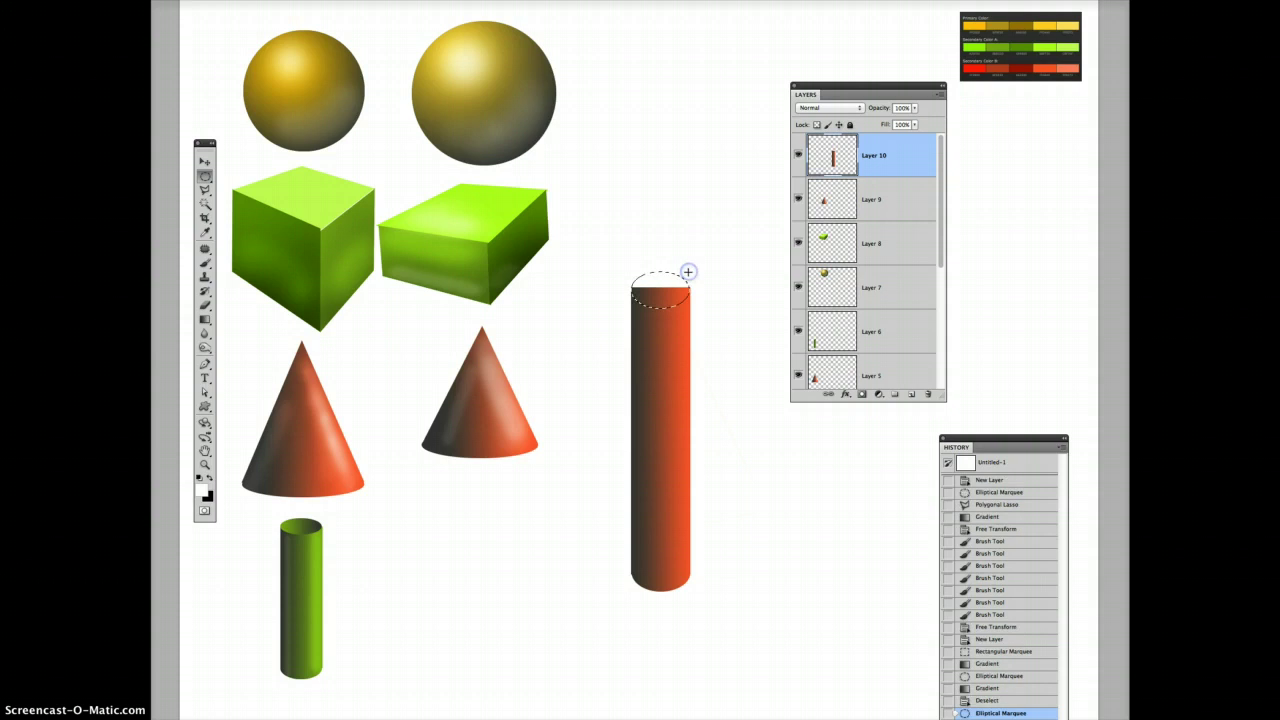
pyautogui.click(205, 320)
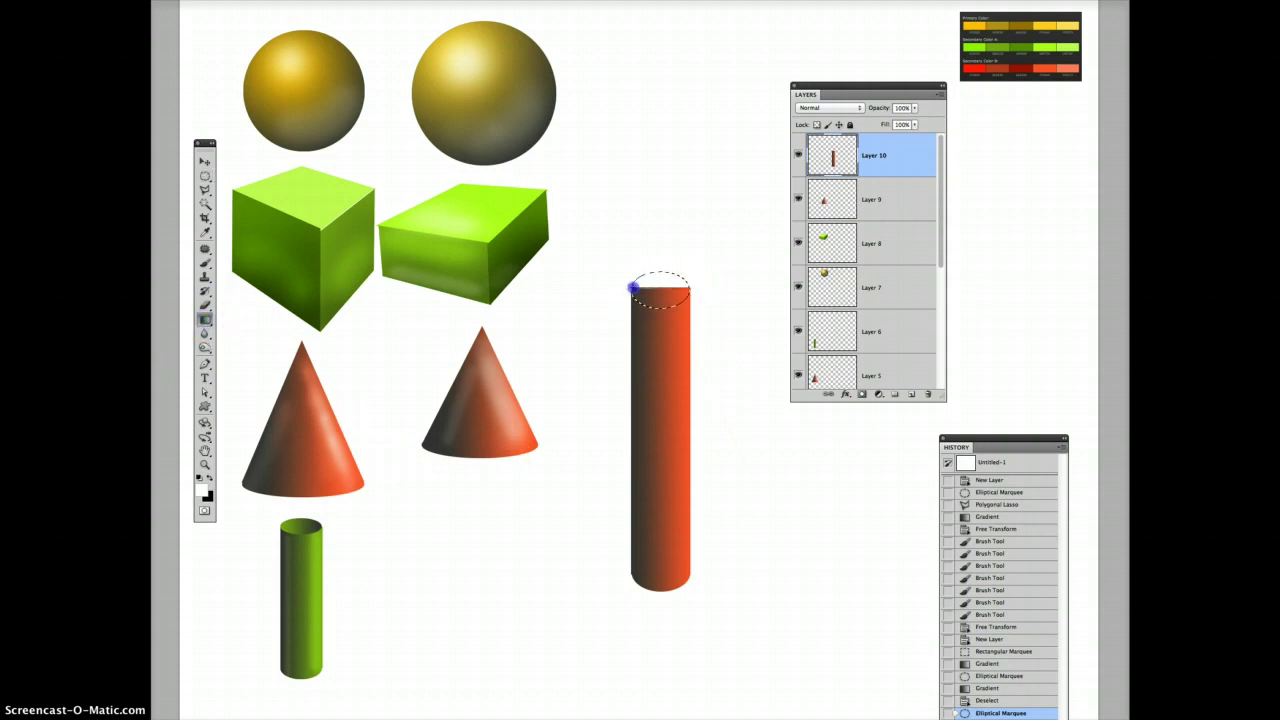
pyautogui.moveTo(632, 289); pyautogui.dragTo(630, 288)
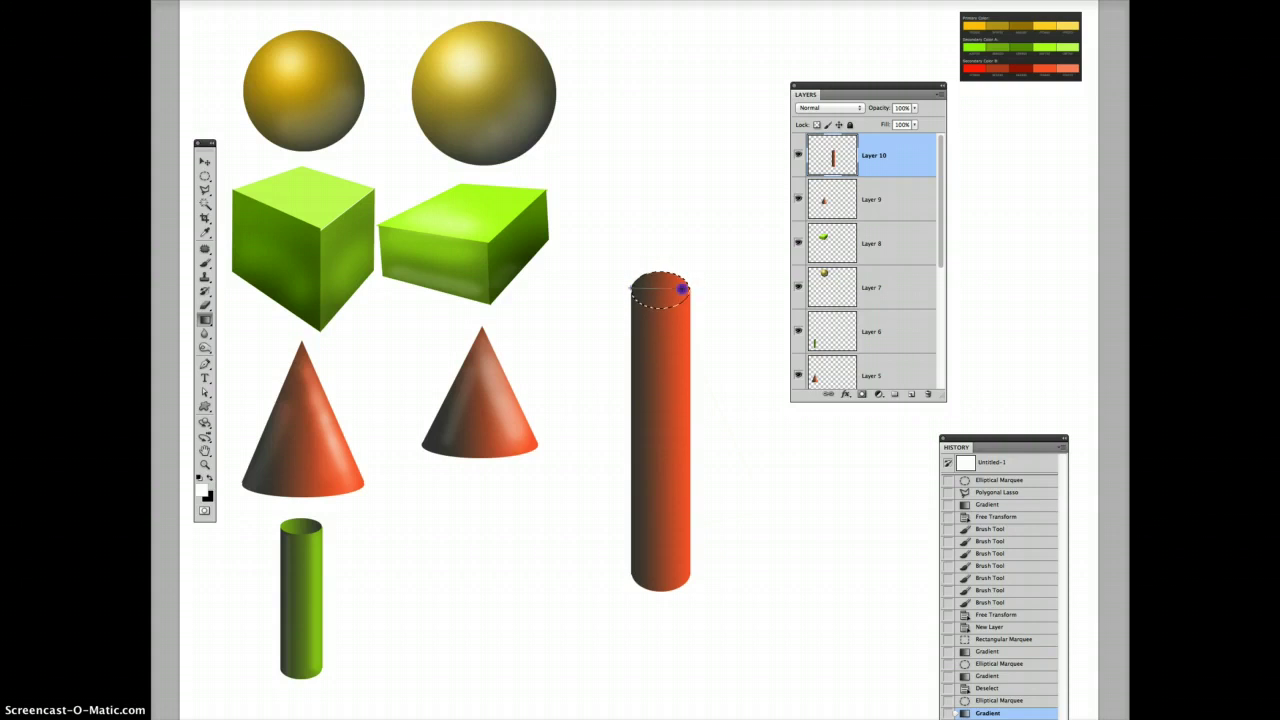
pyautogui.moveTo(690, 289); pyautogui.dragTo(690, 289)
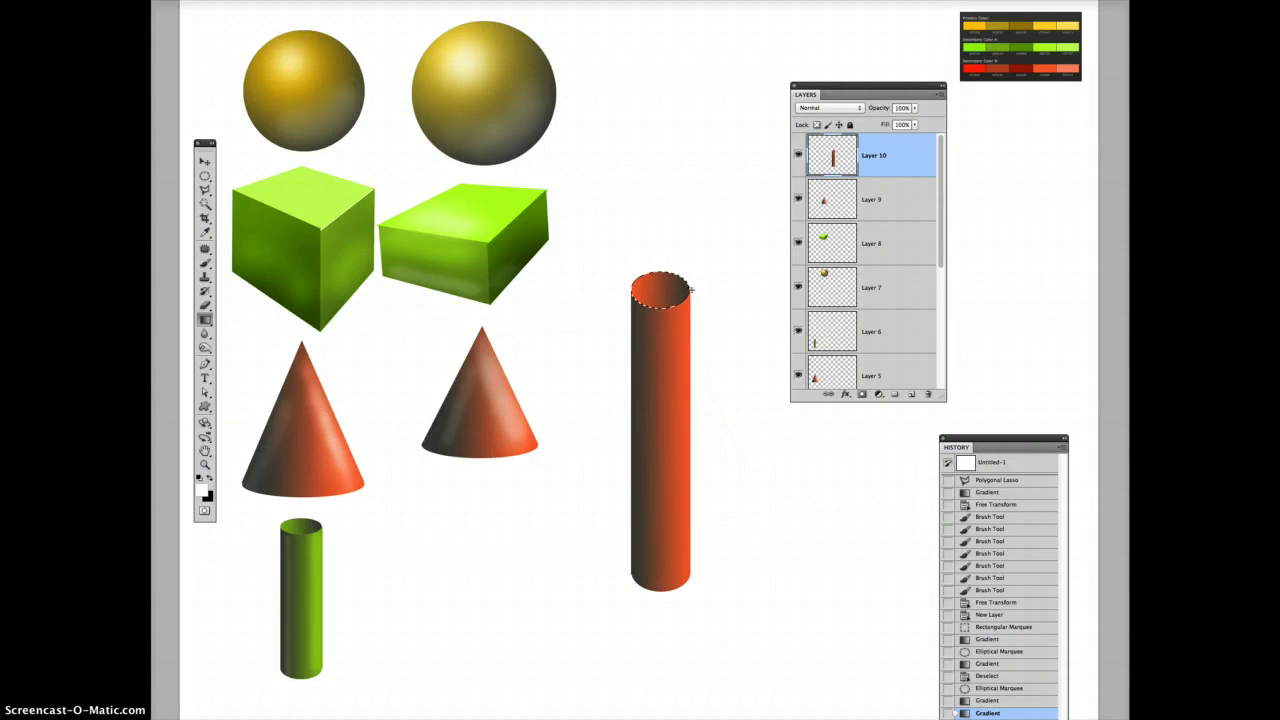
pyautogui.click(316, 523)
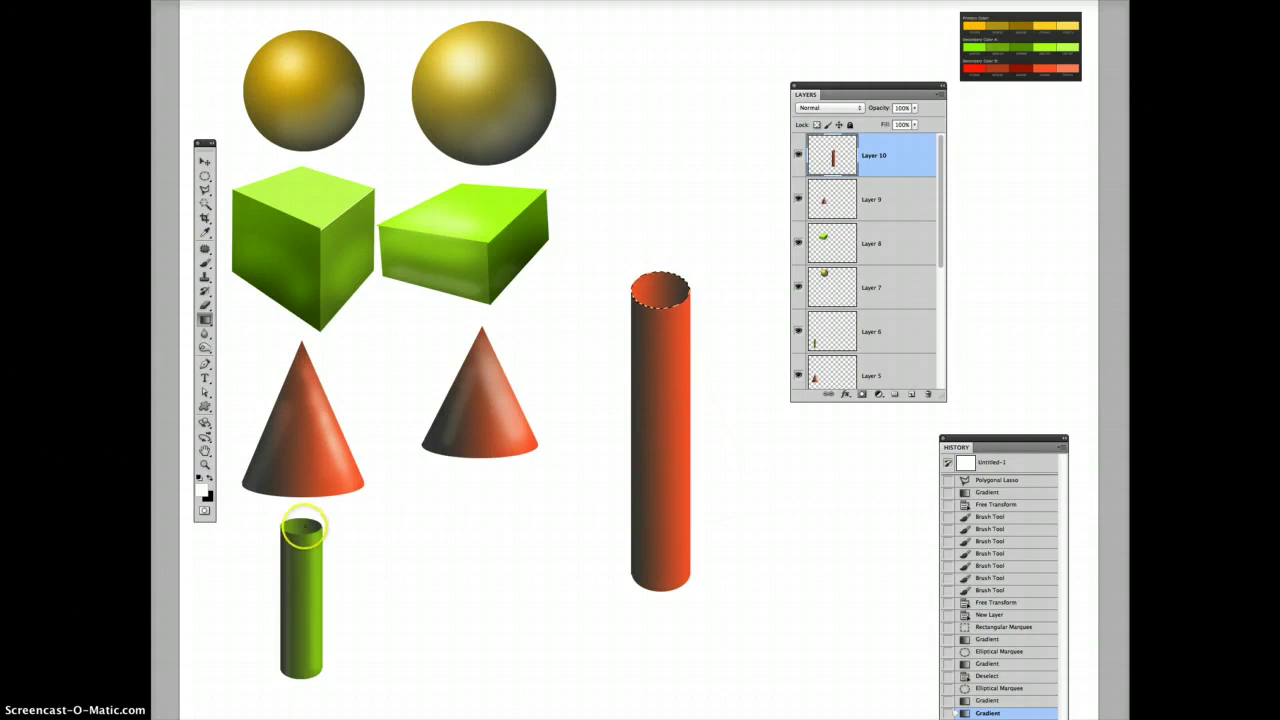
# - Scale the orange tube down and rotate it to lie slanted beside the green cylinder
pyautogui.click(329, 231)
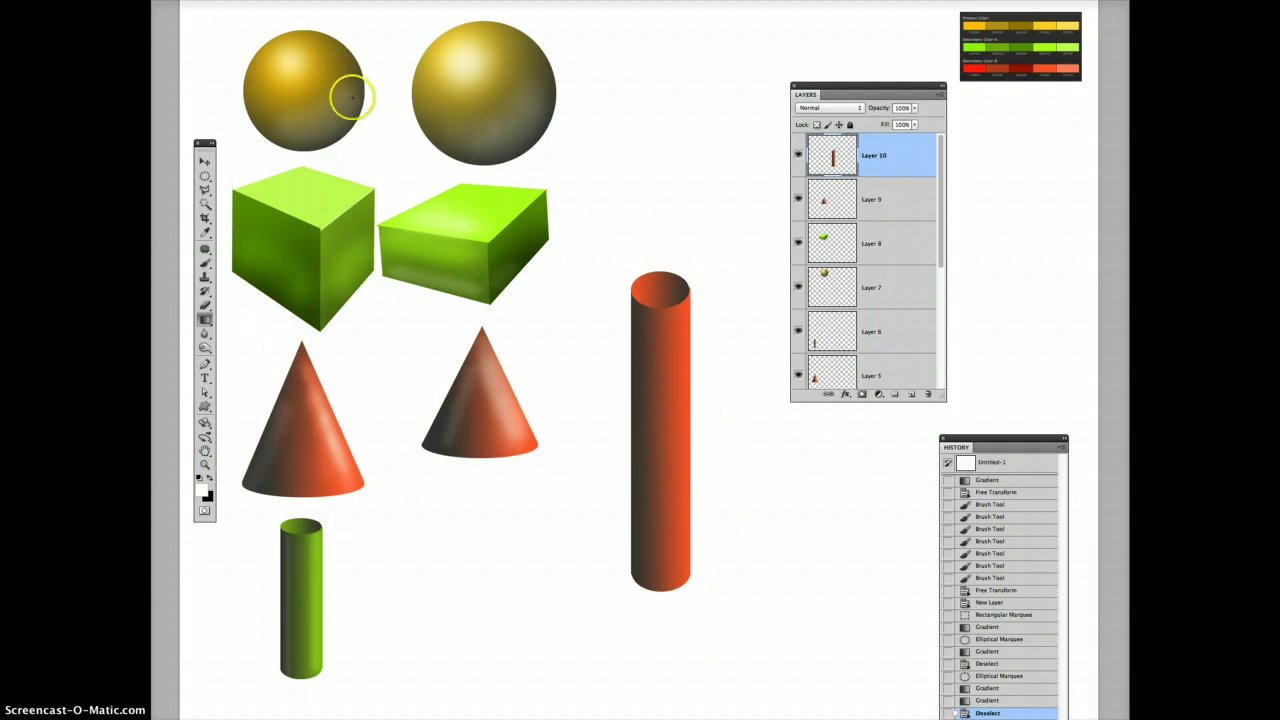
pyautogui.click(204, 160)
pyautogui.moveTo(629, 271); pyautogui.dragTo(557, 566)
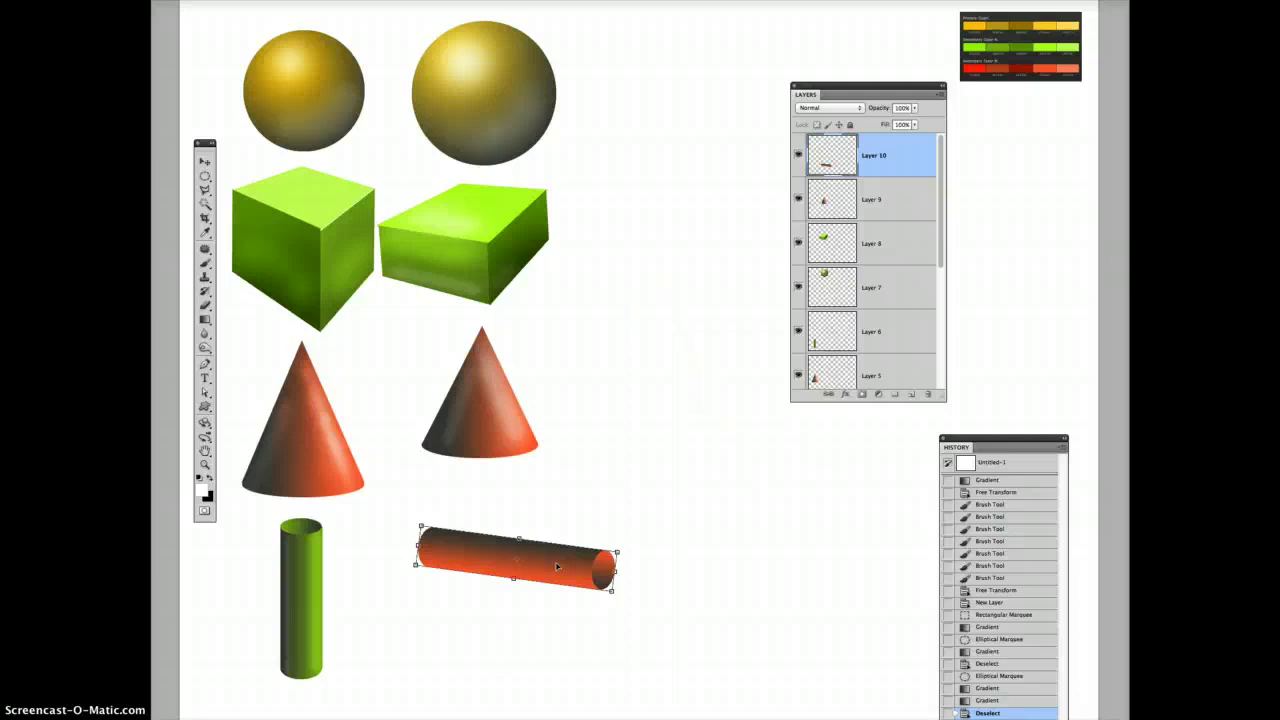
pyautogui.click(554, 208)
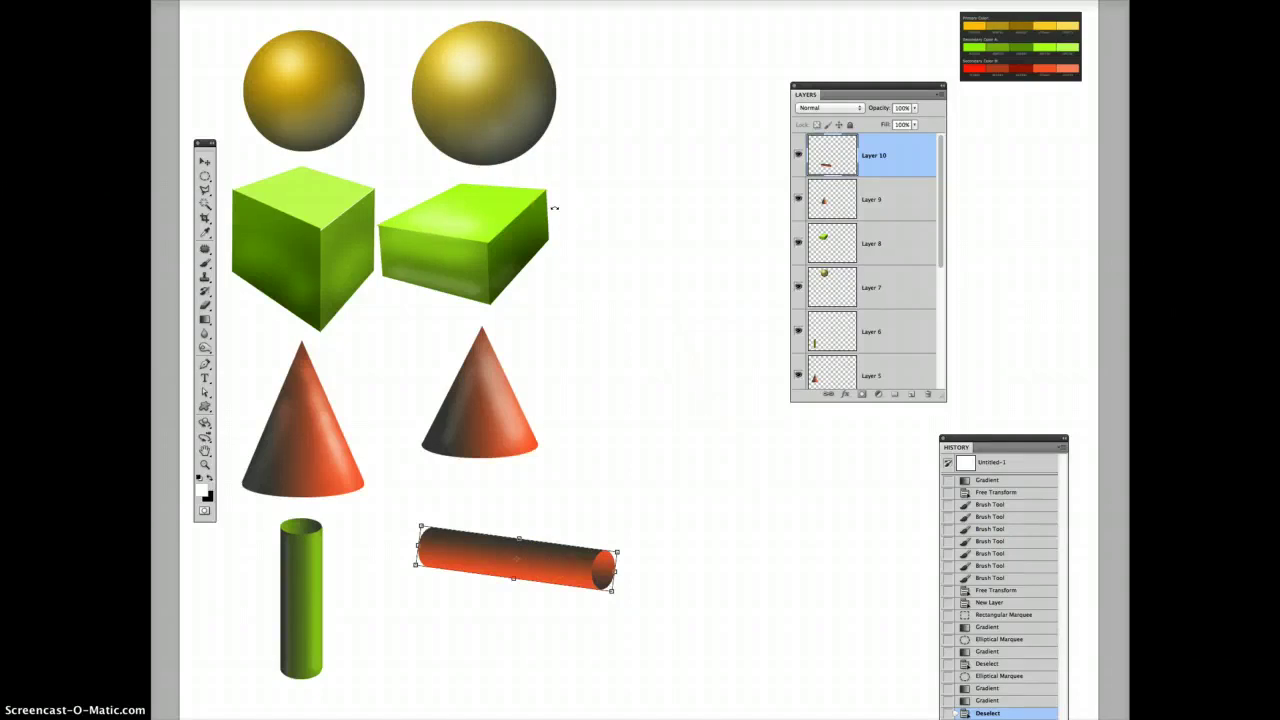